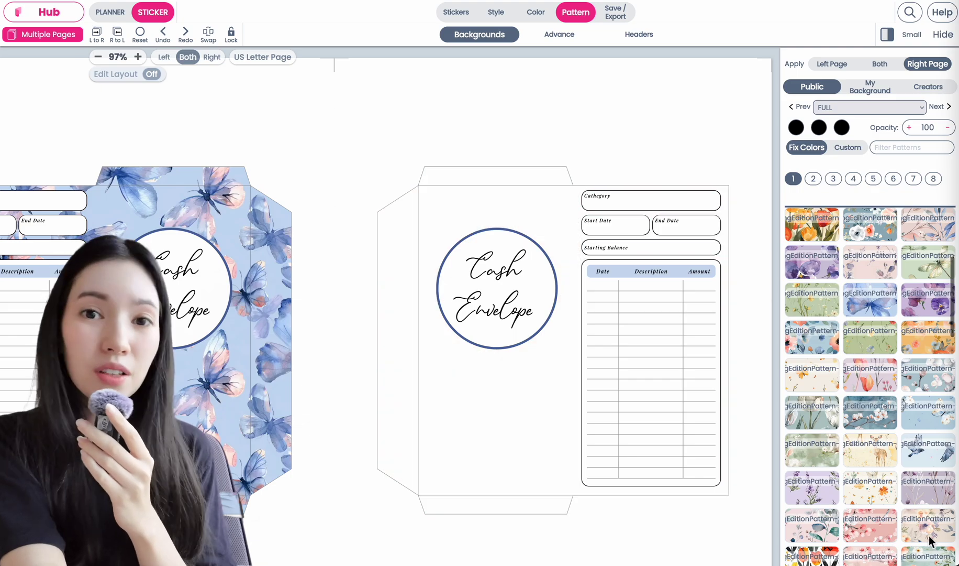
Try out fixed-color floral background patterns on the right page's cash envelope.
left_click(928, 536)
scroll(929, 536, "down", 5)
left_click(911, 344)
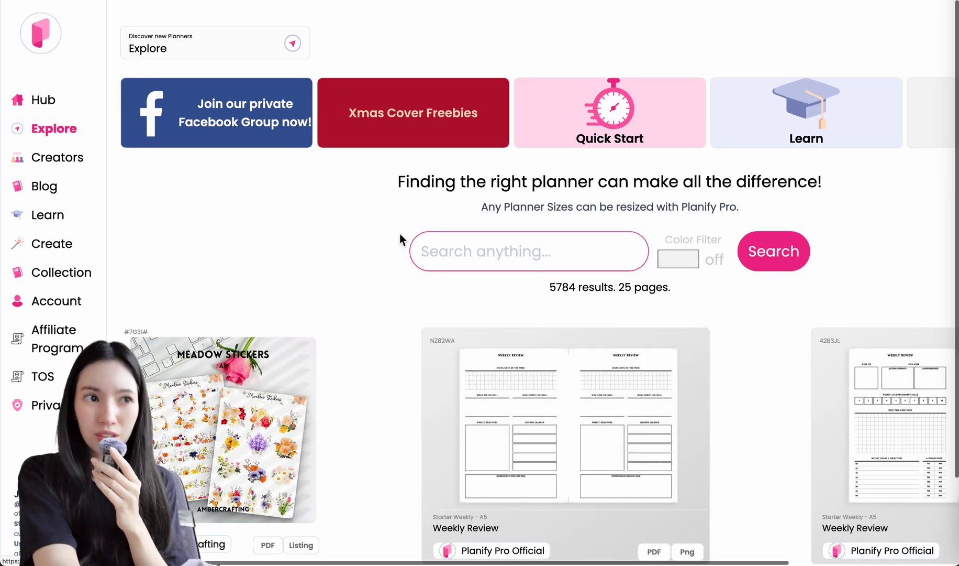
Search the planner library for "cash envelope".
left_click(465, 251)
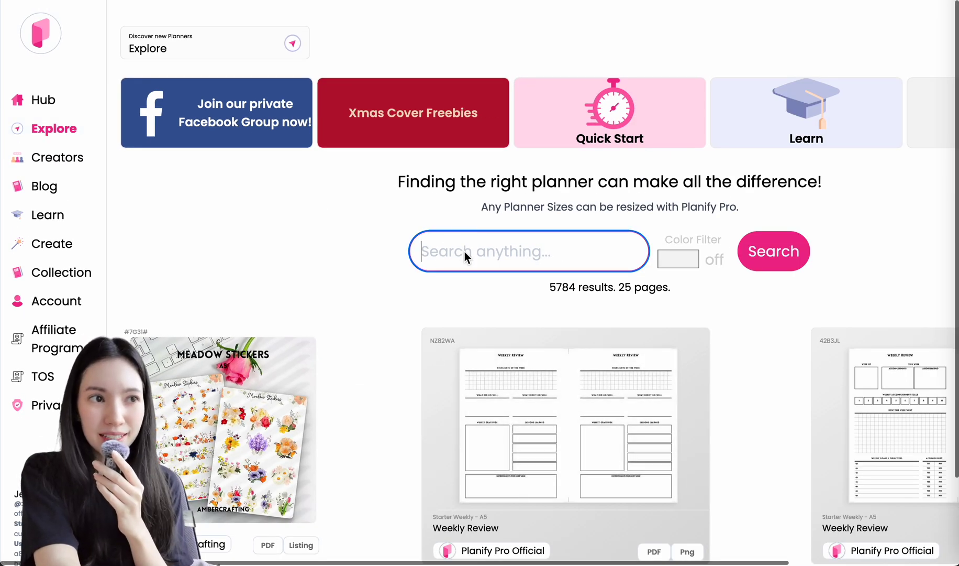
type("cash envelope")
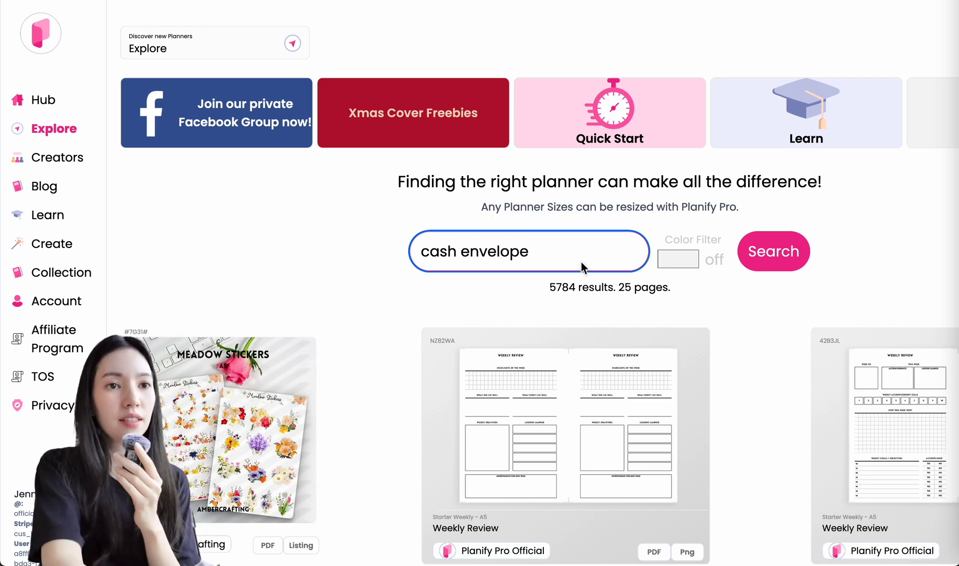
left_click(780, 262)
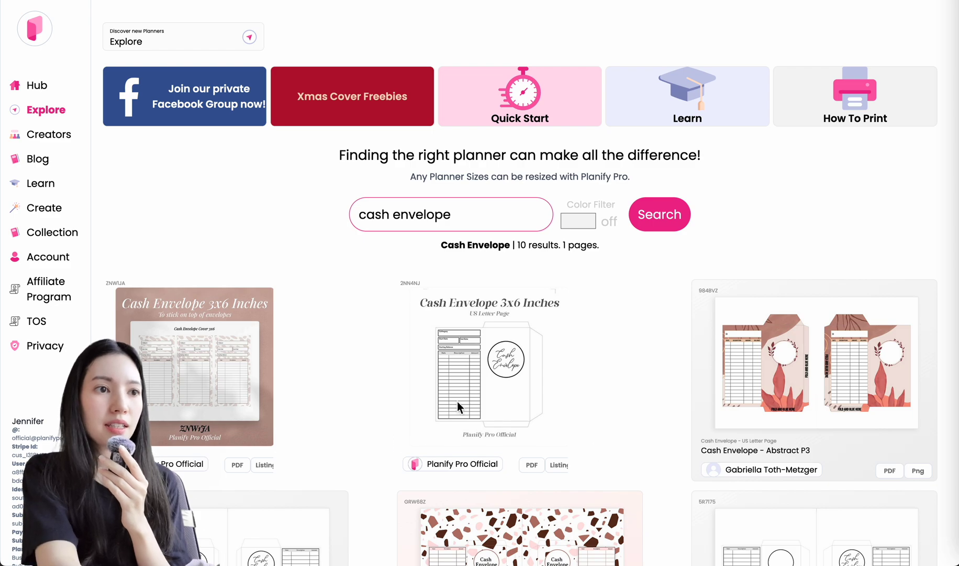
Examine the cash envelope templates found, comparing the 3x6 inch, top-tab and side-tab designs.
scroll(425, 391, "up", 5)
scroll(426, 391, "right", 4)
scroll(425, 391, "up", 1)
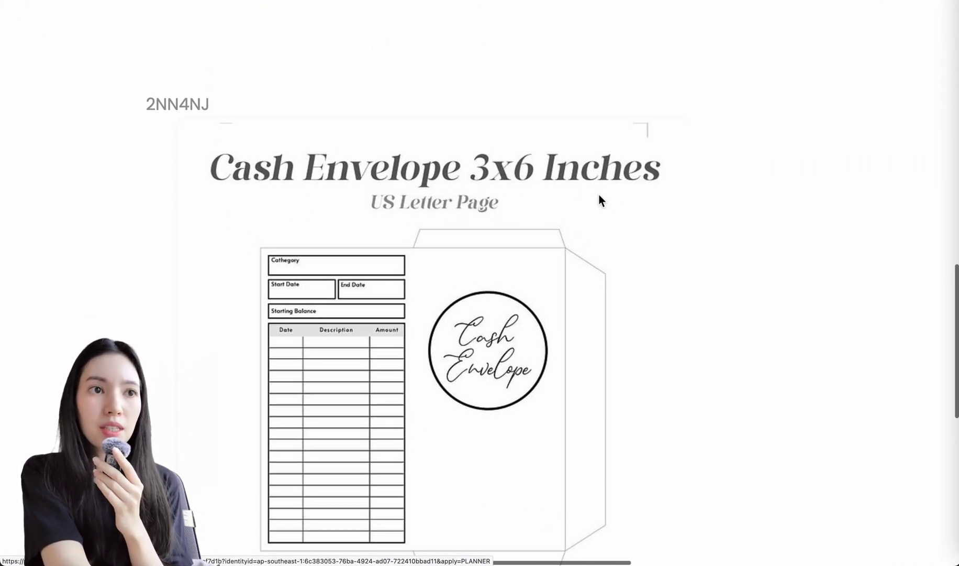
scroll(507, 357, "down", 5)
scroll(419, 316, "down", 8)
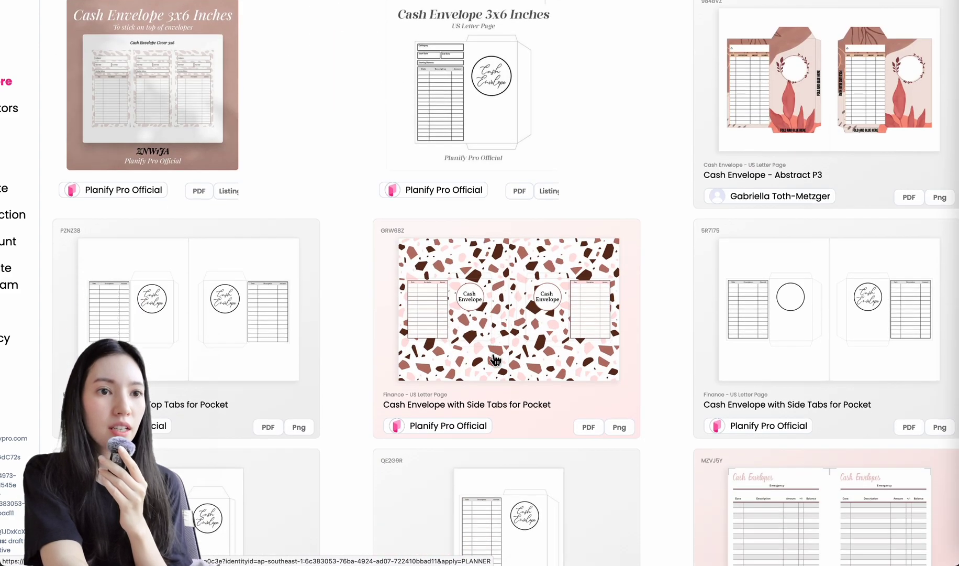
scroll(224, 134, "up", 8)
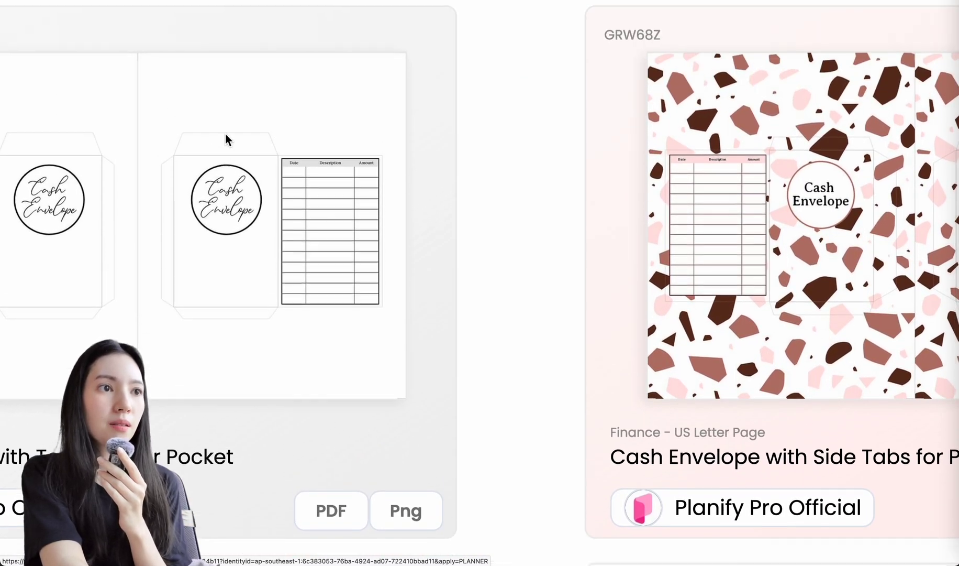
scroll(452, 206, "down", 5)
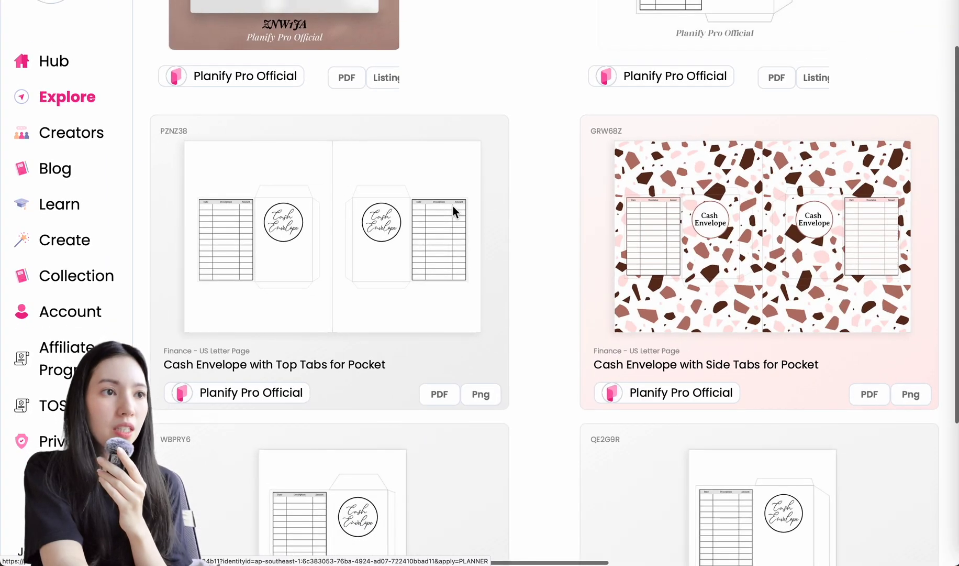
scroll(452, 206, "down", 4)
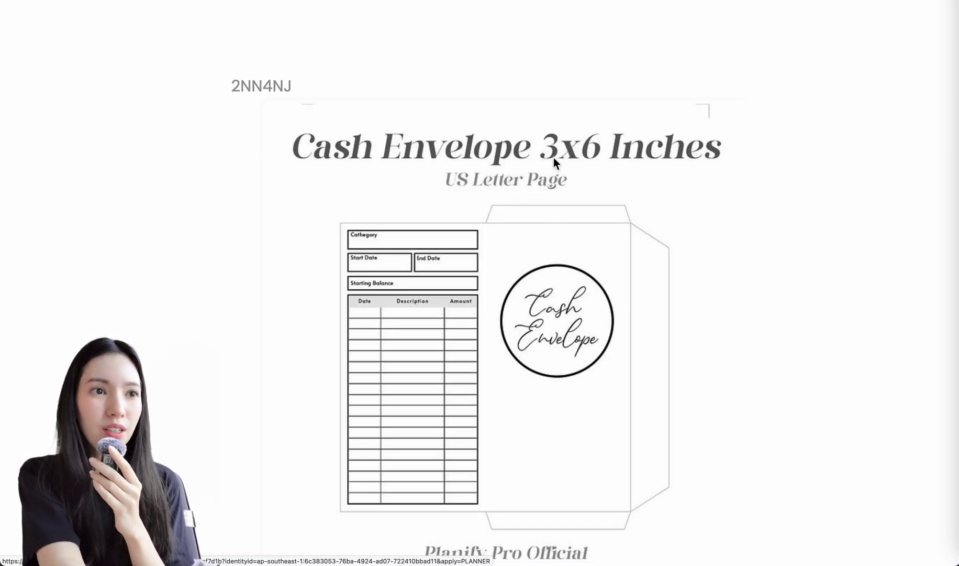
scroll(542, 267, "down", 5)
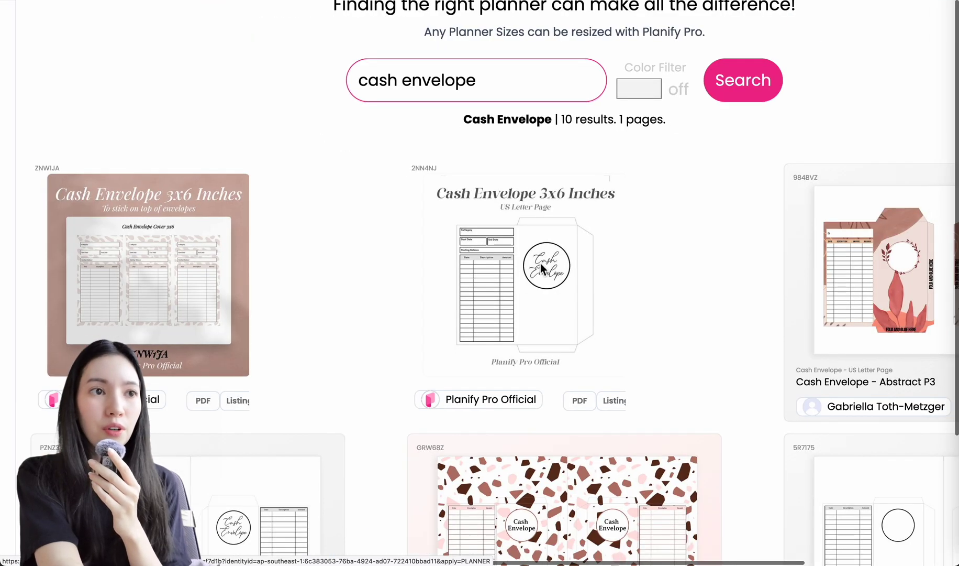
Open the Cash Envelope 3x6 Inches design for US Letter Page, applying it instead of continuing previous work.
left_click(517, 285)
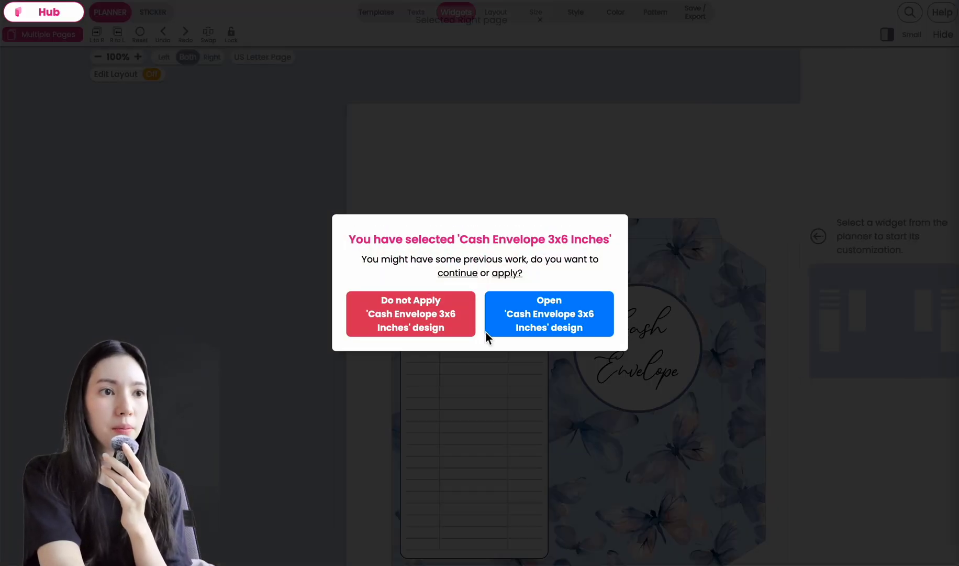
left_click(558, 309)
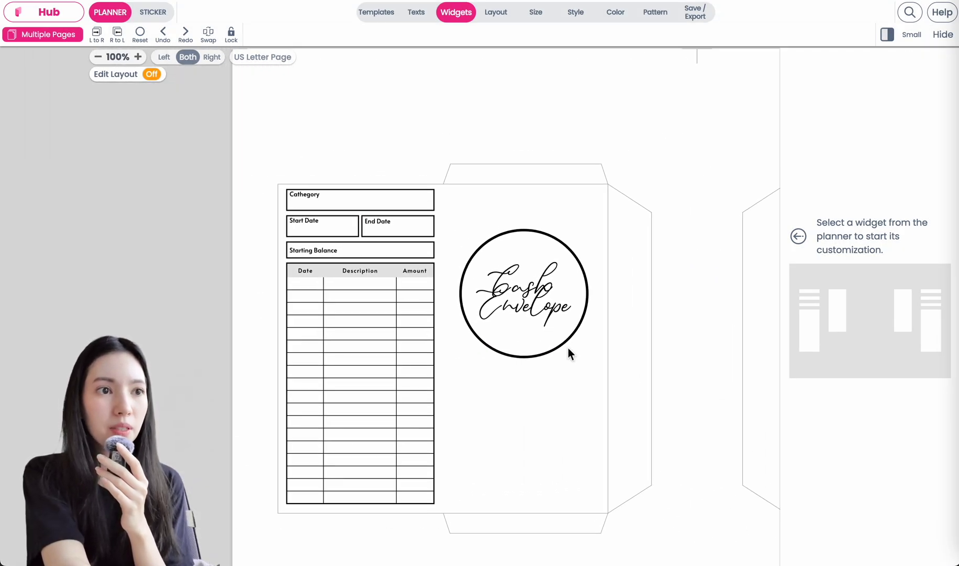
scroll(545, 312, "up", 3)
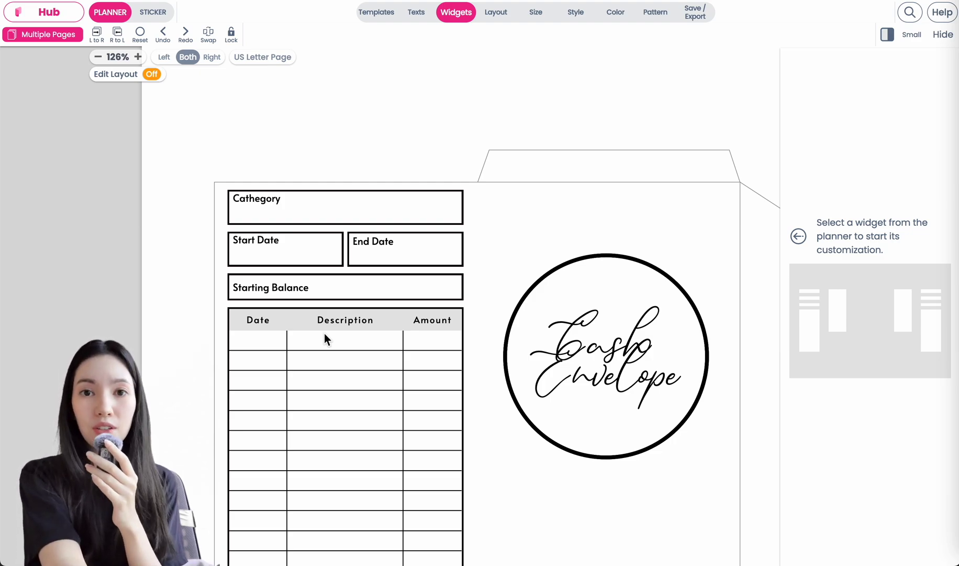
scroll(274, 289, "down", 2)
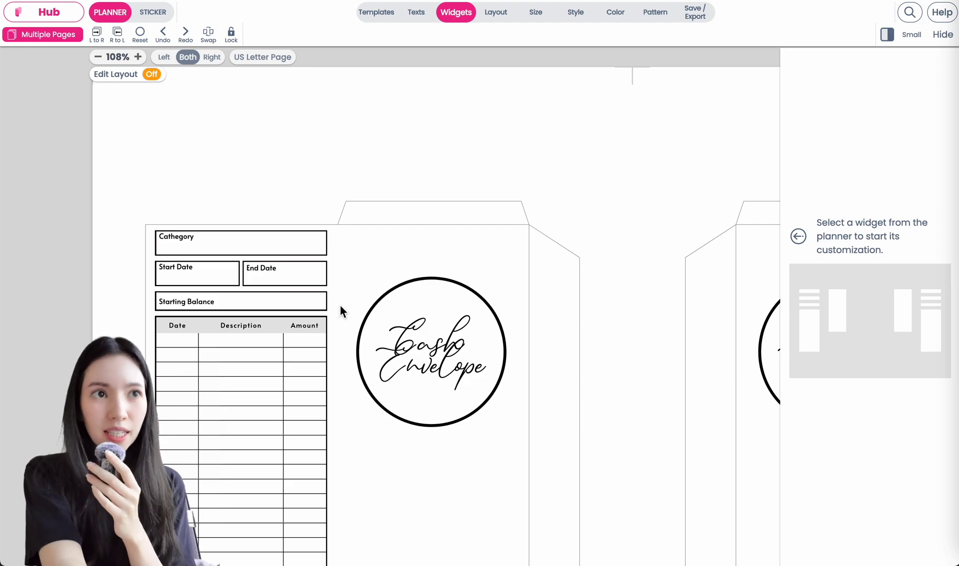
scroll(343, 301, "right", 2)
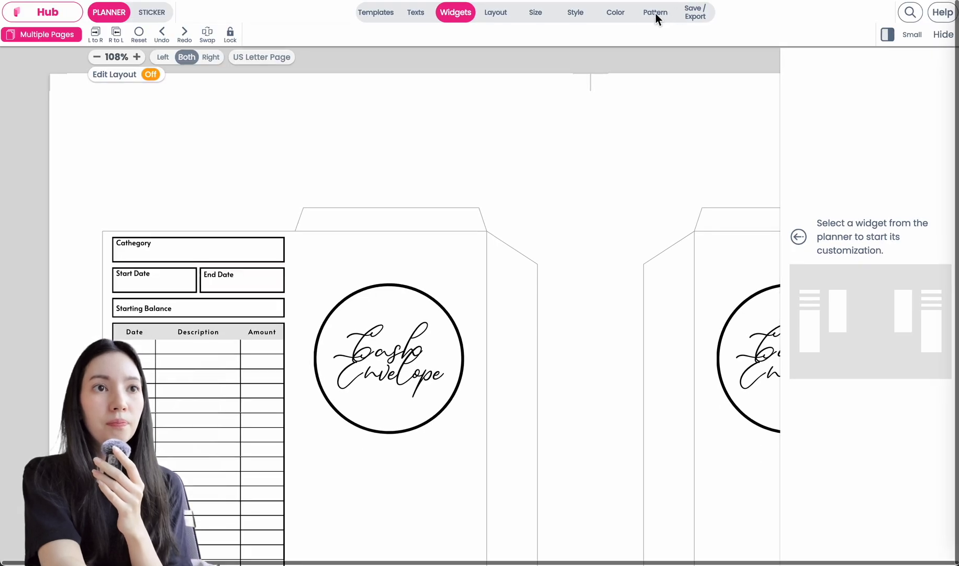
Show the public planner background patterns that have fixed colors.
left_click(656, 12)
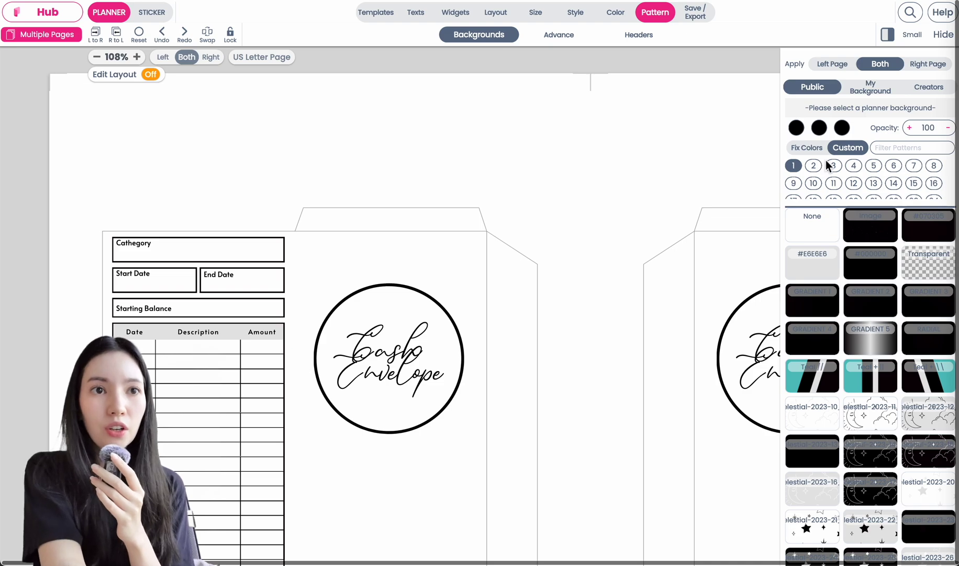
left_click(808, 148)
left_click(848, 148)
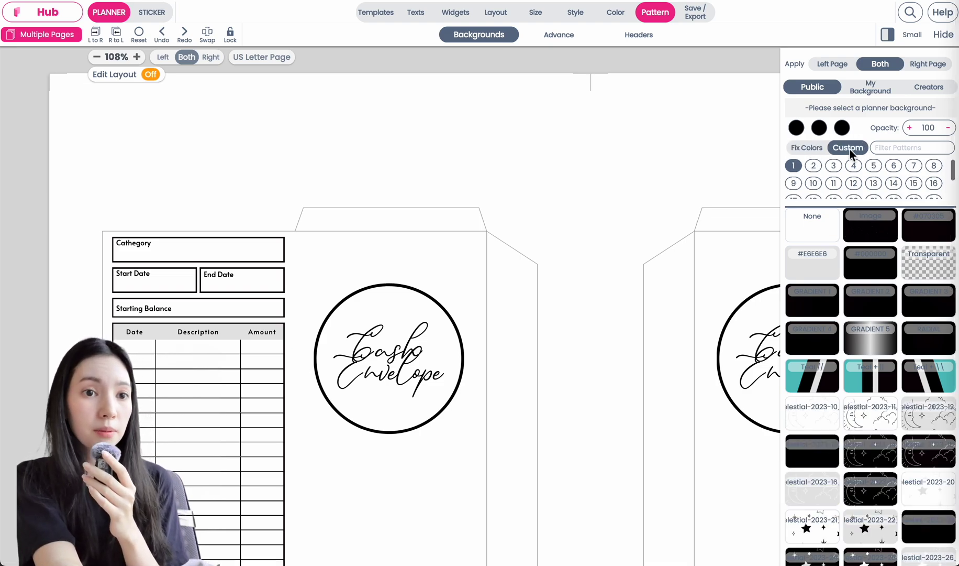
left_click(809, 148)
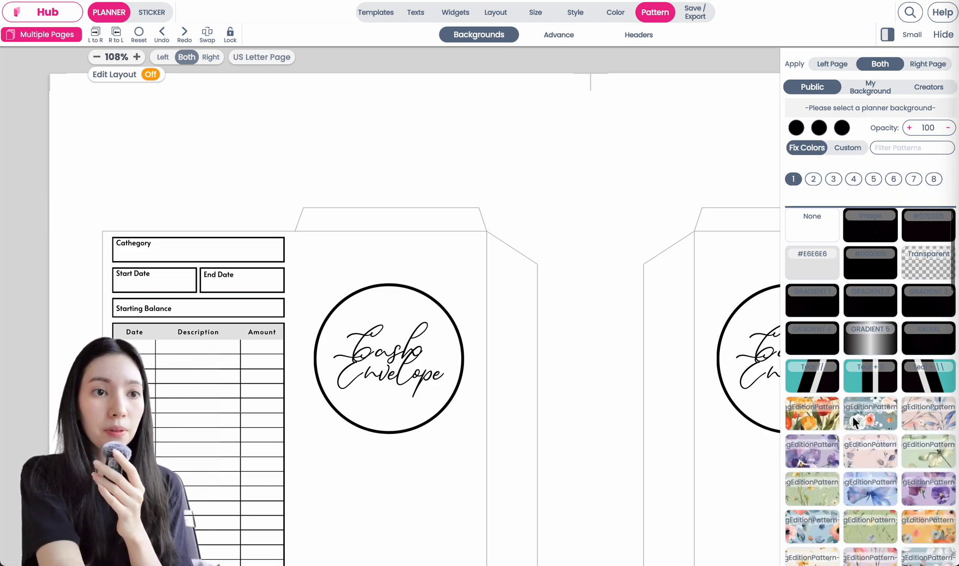
Try several floral background patterns on both pages, ending with the green dragonfly pattern.
left_click(831, 416)
left_click(823, 454)
left_click(873, 451)
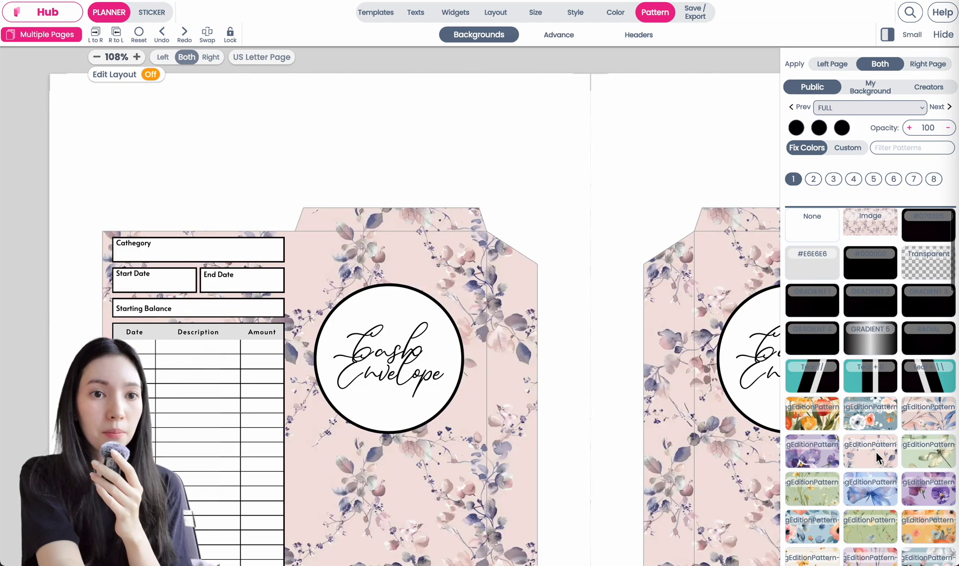
left_click(921, 451)
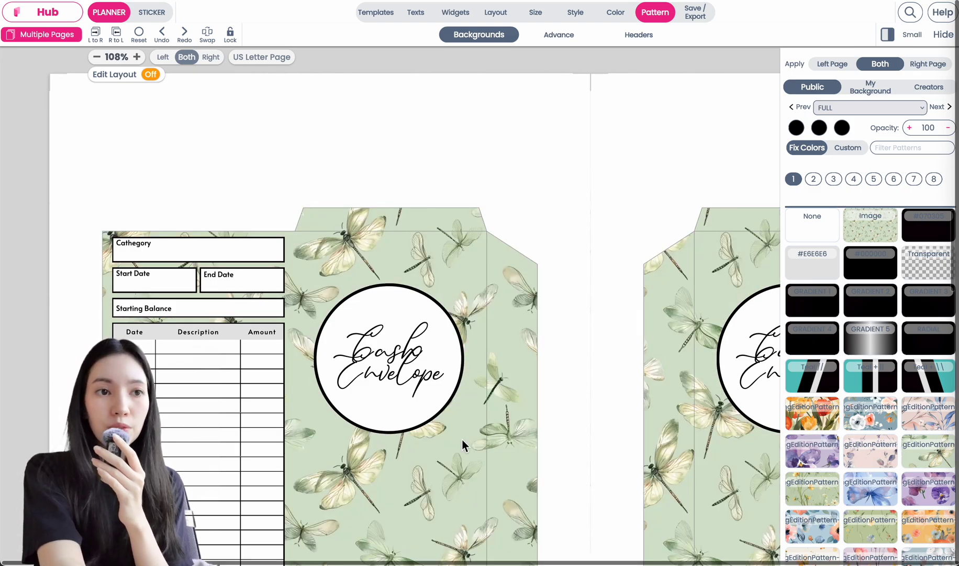
scroll(463, 446, "down", 2)
scroll(463, 445, "right", 3)
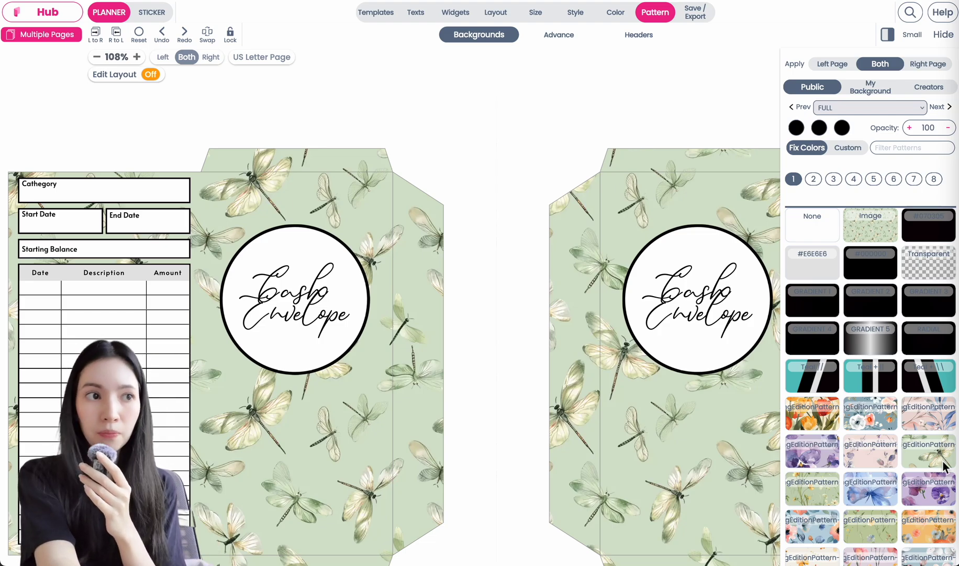
scroll(187, 429, "left", 3)
scroll(187, 430, "up", 1)
scroll(186, 430, "left", 1)
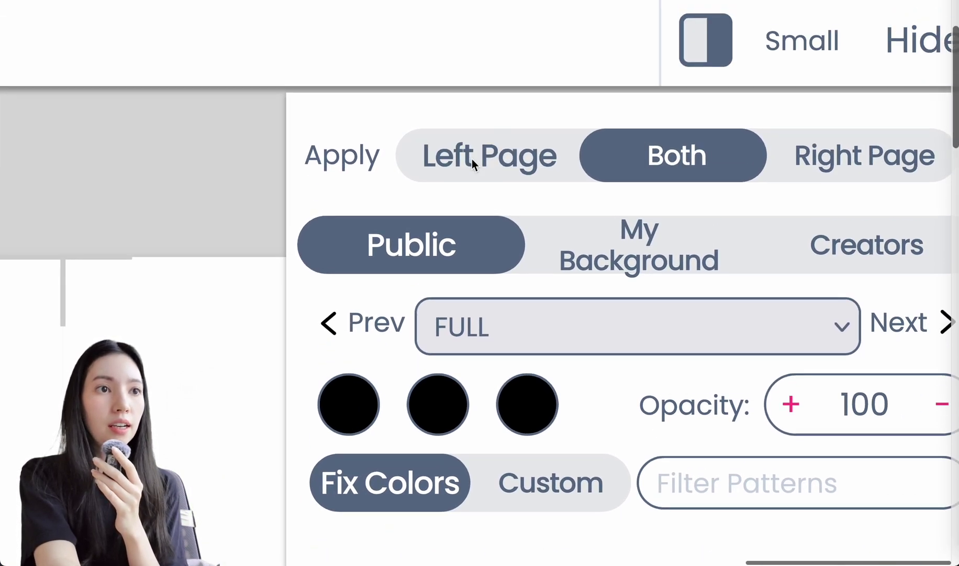
Try different backgrounds on the left page only and settle on the light blue pattern with large blue-and-pink butterflies.
left_click(649, 72)
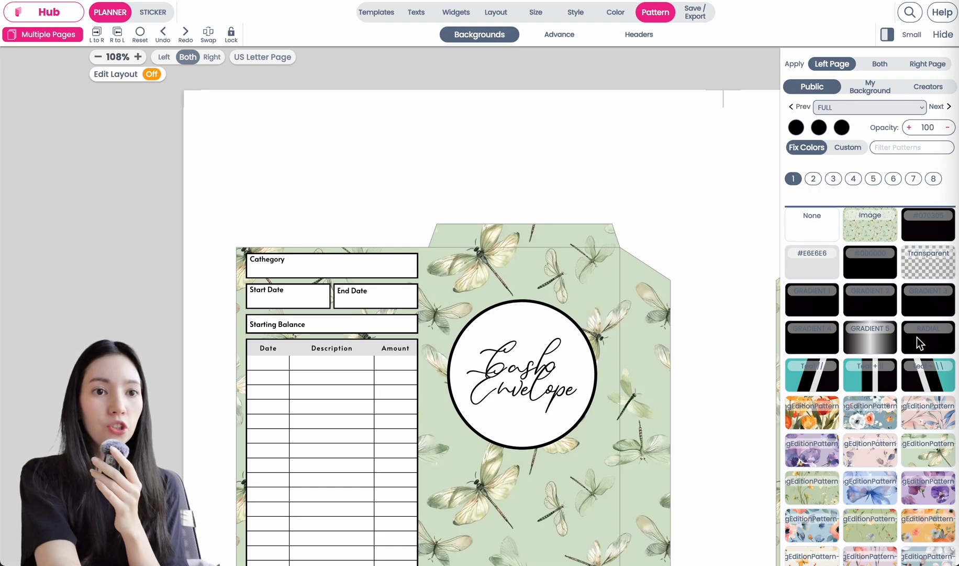
scroll(913, 357, "down", 5)
scroll(912, 357, "down", 2)
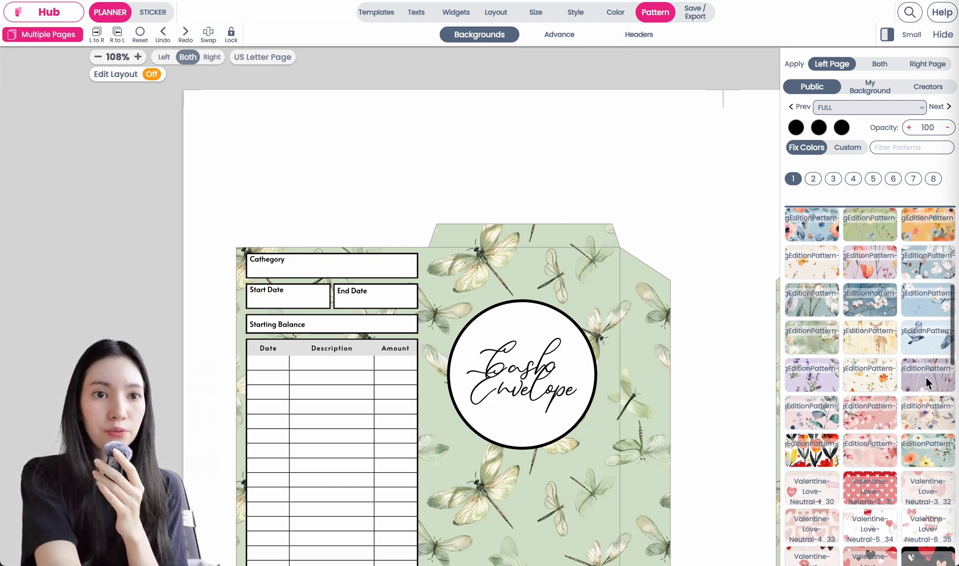
left_click(926, 377)
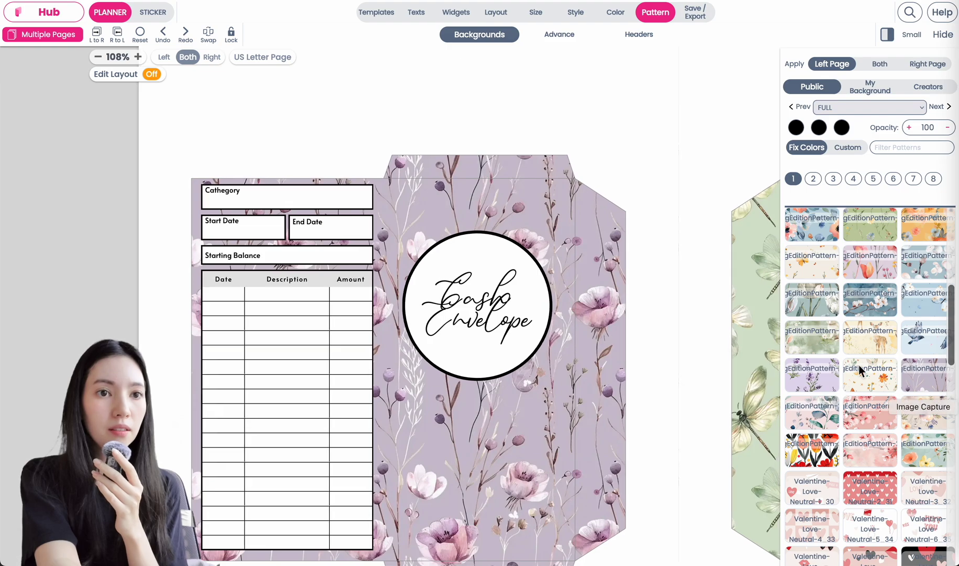
left_click(810, 345)
left_click(924, 308)
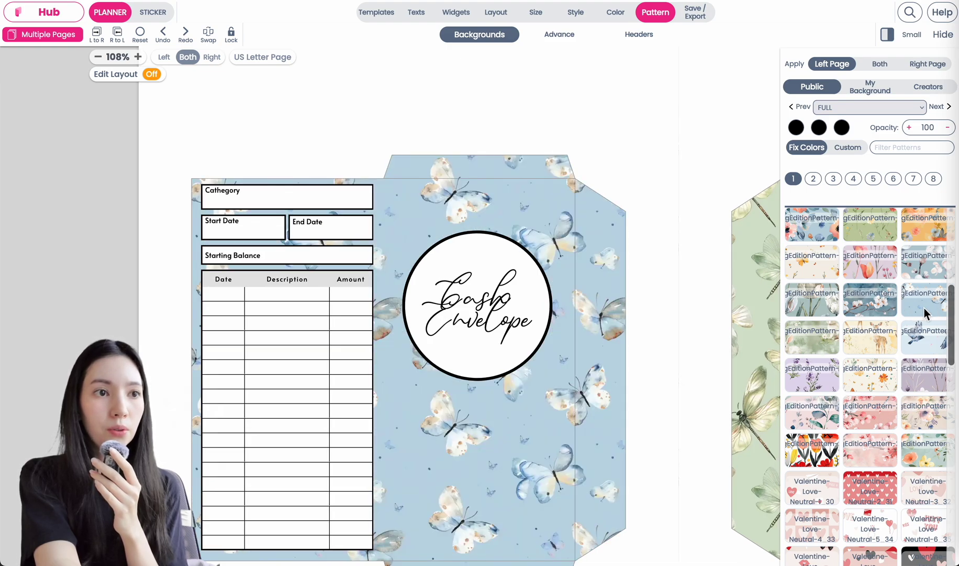
scroll(925, 308, "up", 4)
left_click(812, 304)
left_click(871, 336)
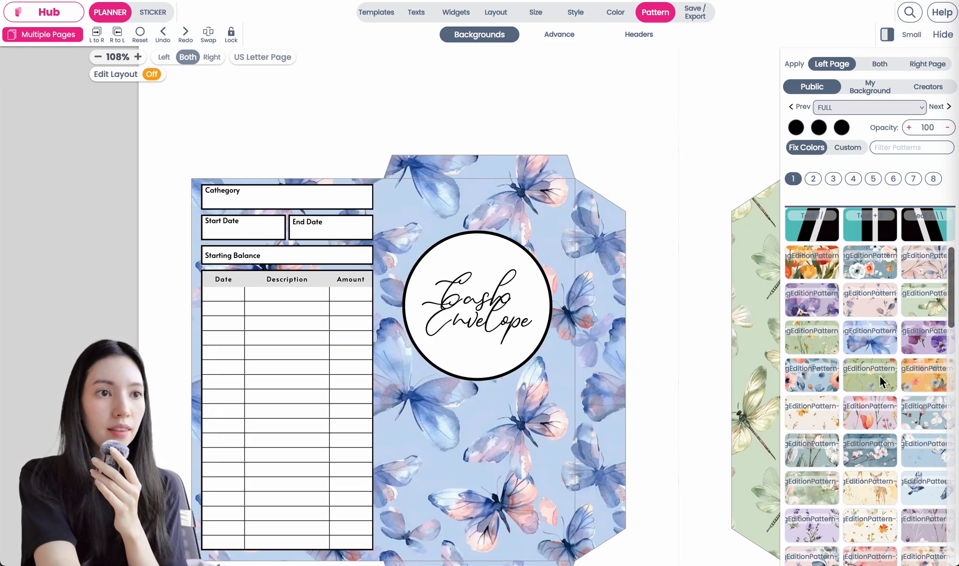
Apply the purple pansy background pattern to the right page only.
scroll(390, 286, "right", 3)
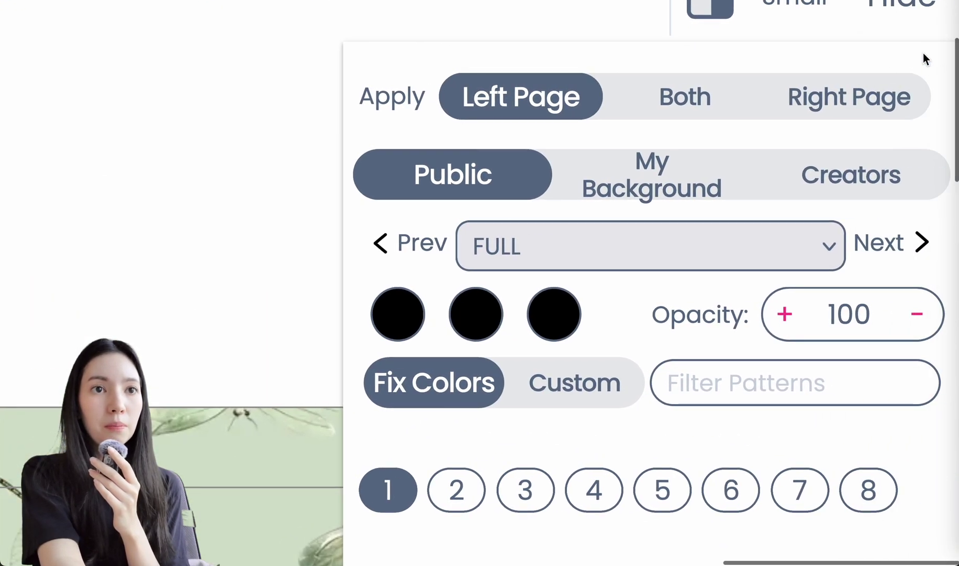
left_click(930, 65)
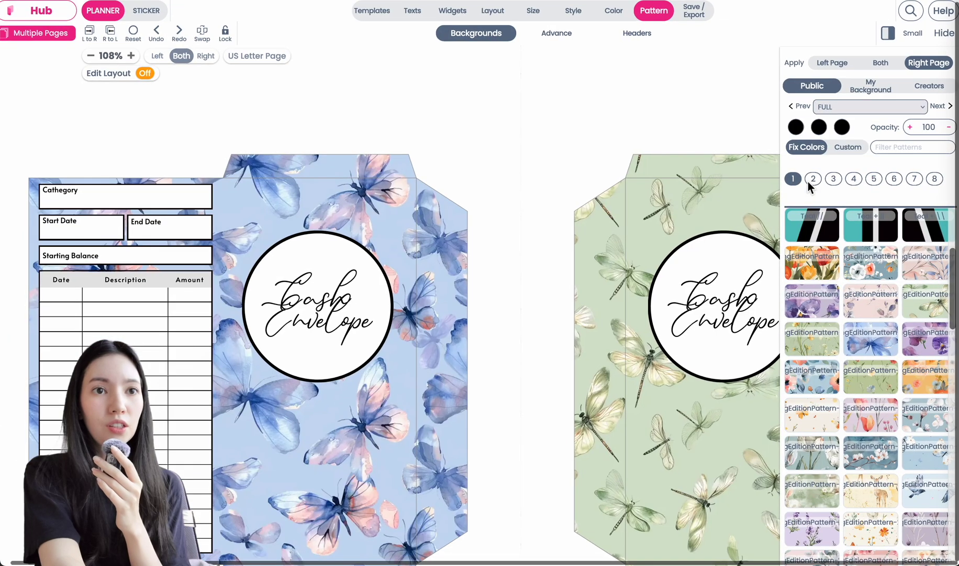
scroll(541, 288, "right", 3)
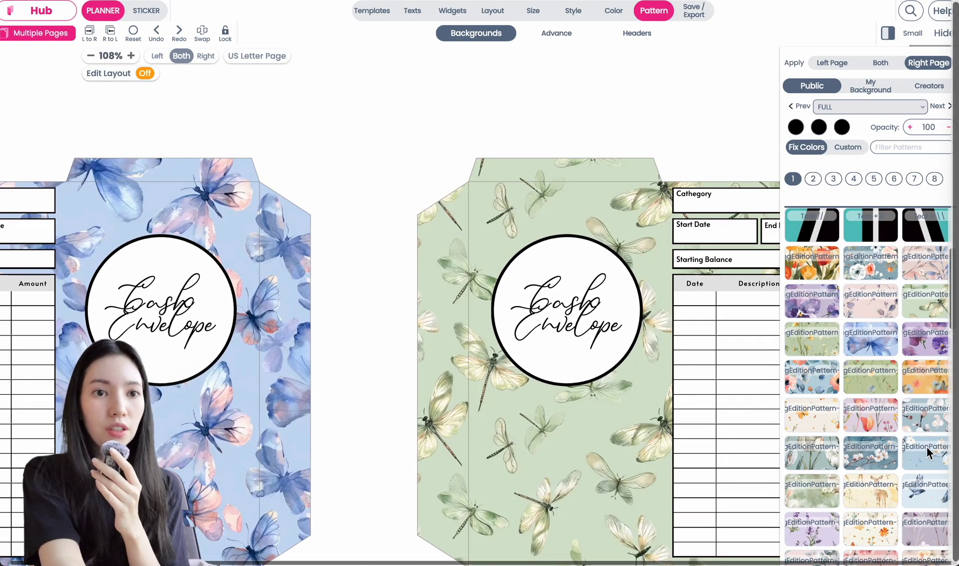
left_click(930, 337)
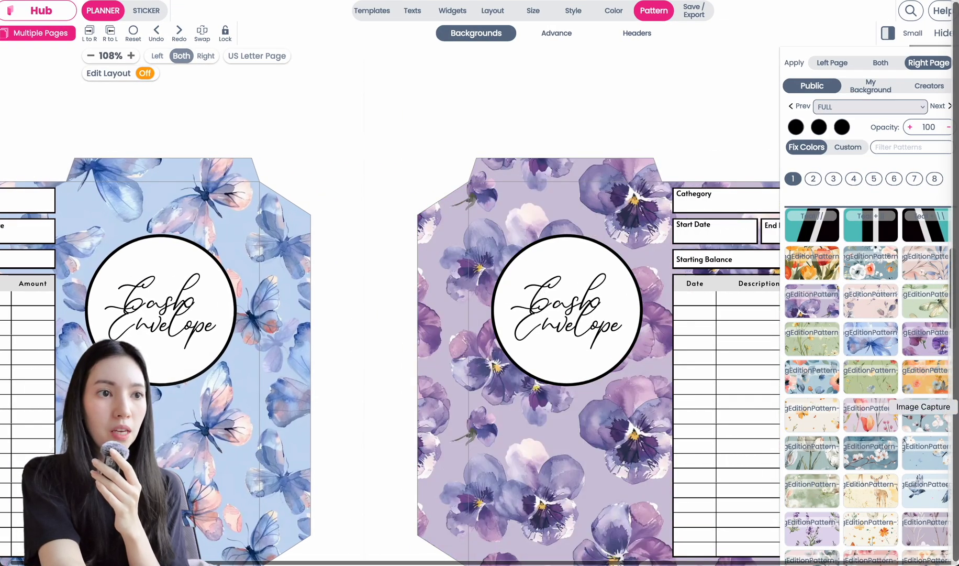
Examine the patterned envelopes on both pages, including the left page's category, date and transaction boxes up close.
scroll(581, 347, "right", 3)
scroll(581, 347, "left", 3)
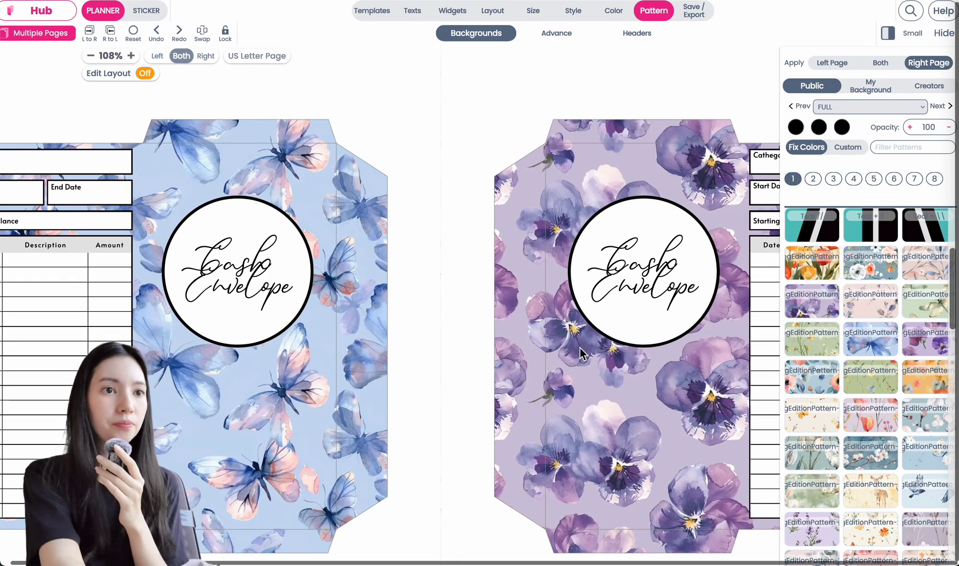
scroll(581, 347, "down", 2)
scroll(580, 348, "up", 4)
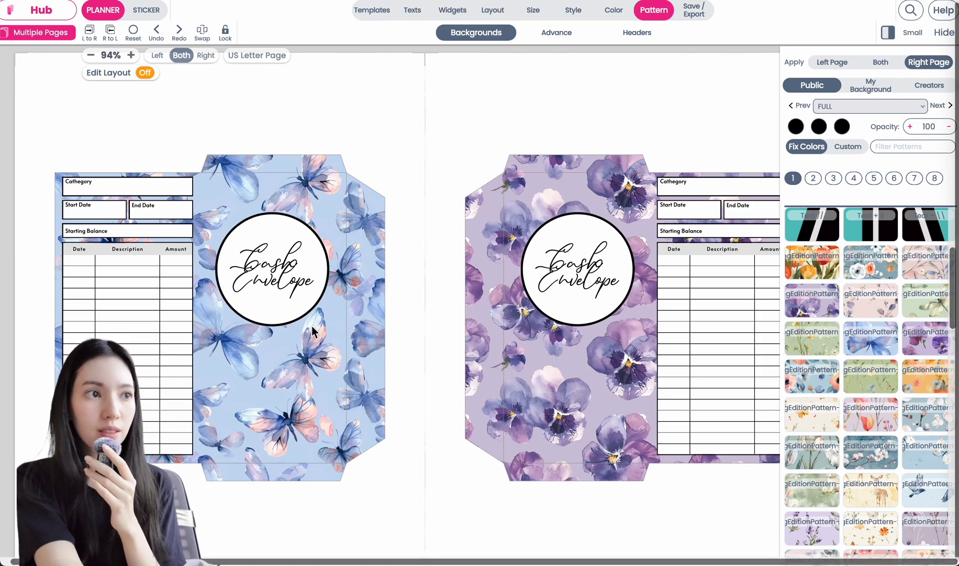
scroll(41, 178, "up", 5)
scroll(41, 179, "left", 5)
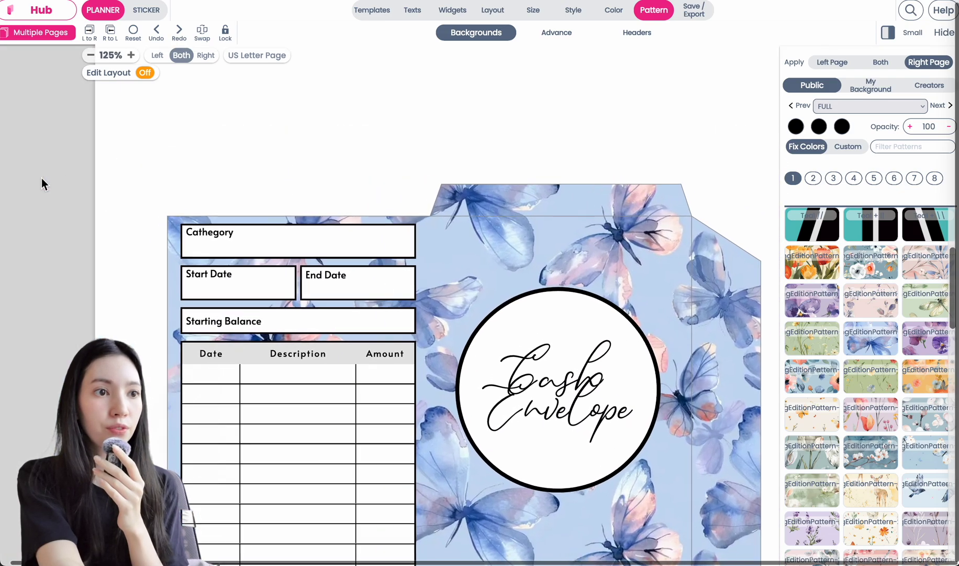
scroll(71, 275, "up", 2)
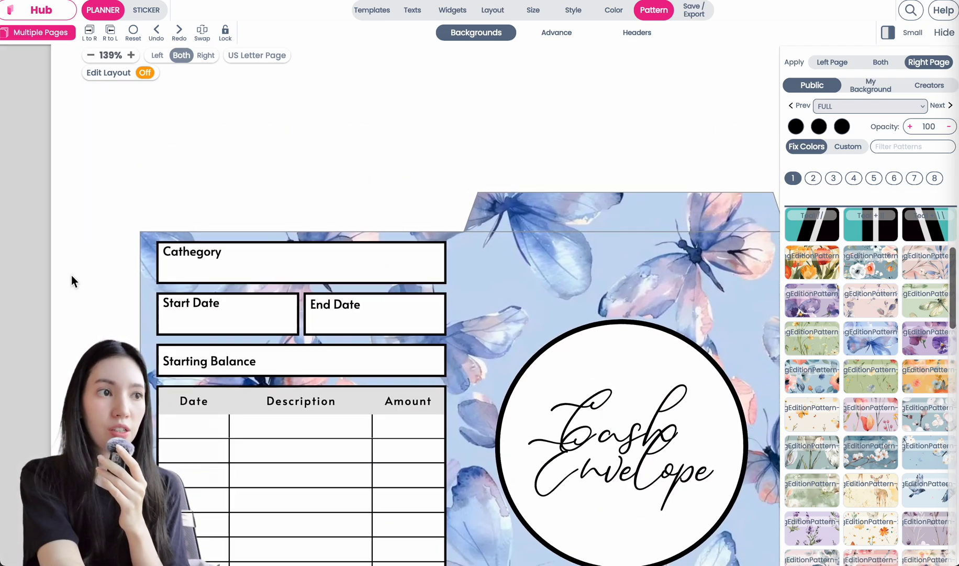
Open the text of the Starting Balance box for editing, select its wording, and close the text editor.
scroll(71, 275, "down", 3)
scroll(72, 275, "right", 1)
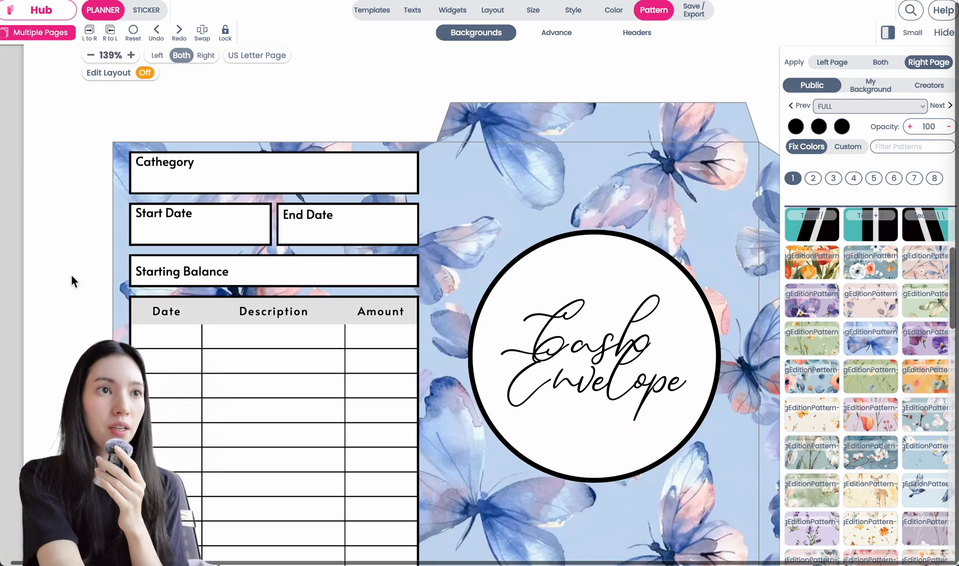
left_click(187, 319)
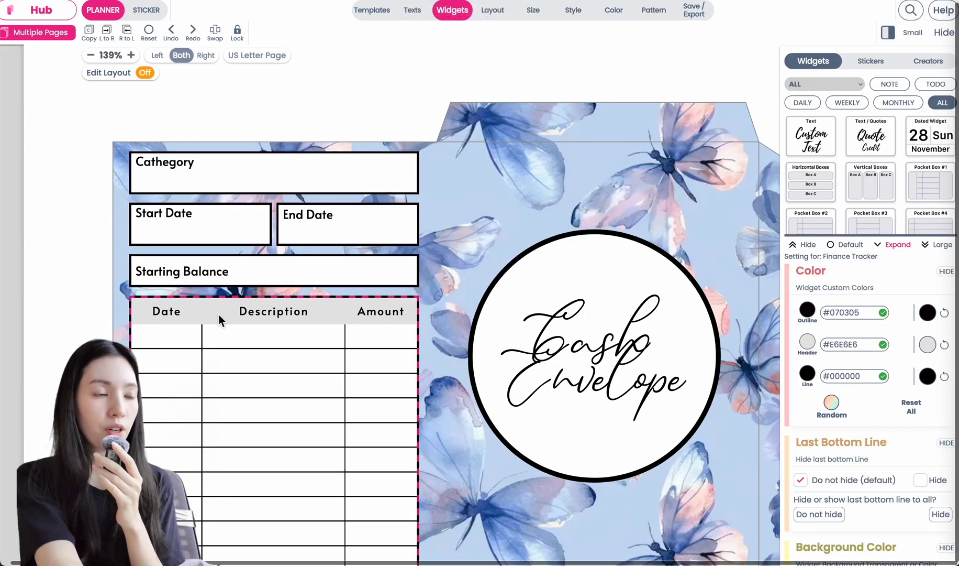
left_click(177, 276)
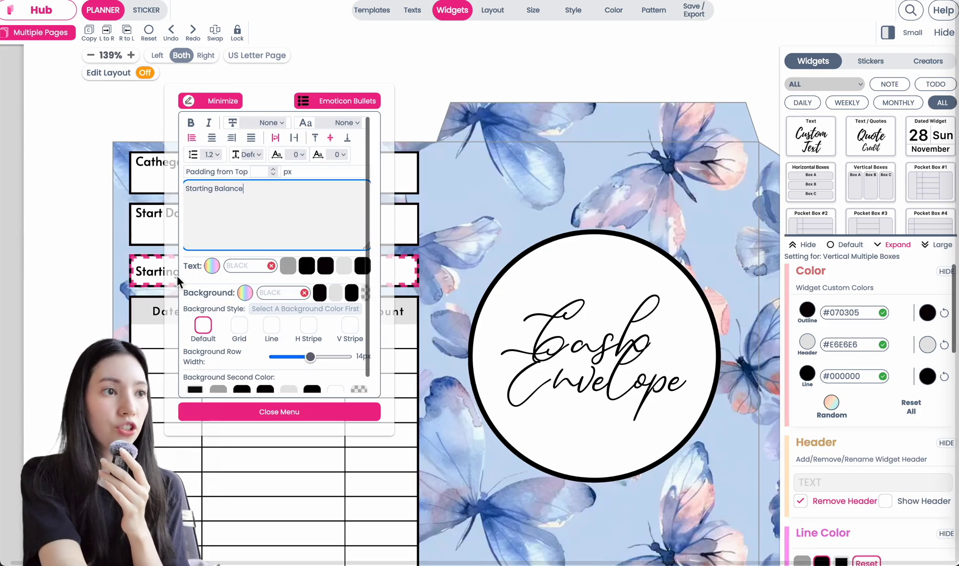
left_click_drag(174, 240, 450, 225)
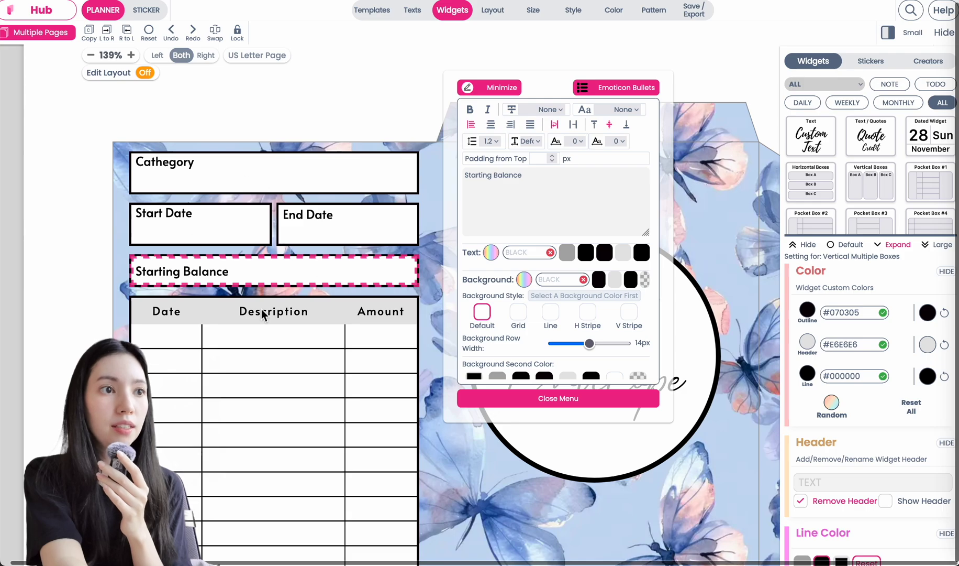
left_click_drag(567, 185, 396, 182)
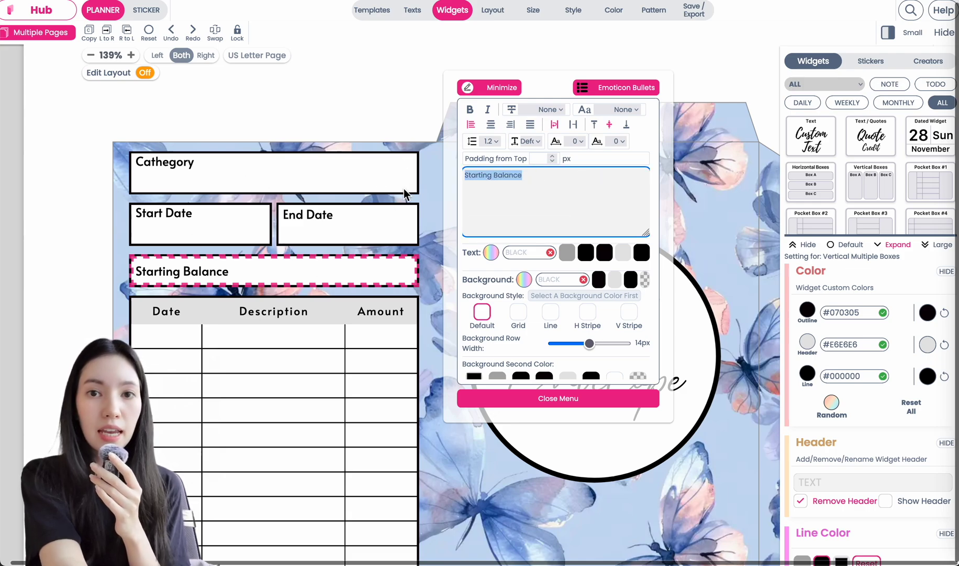
left_click(569, 399)
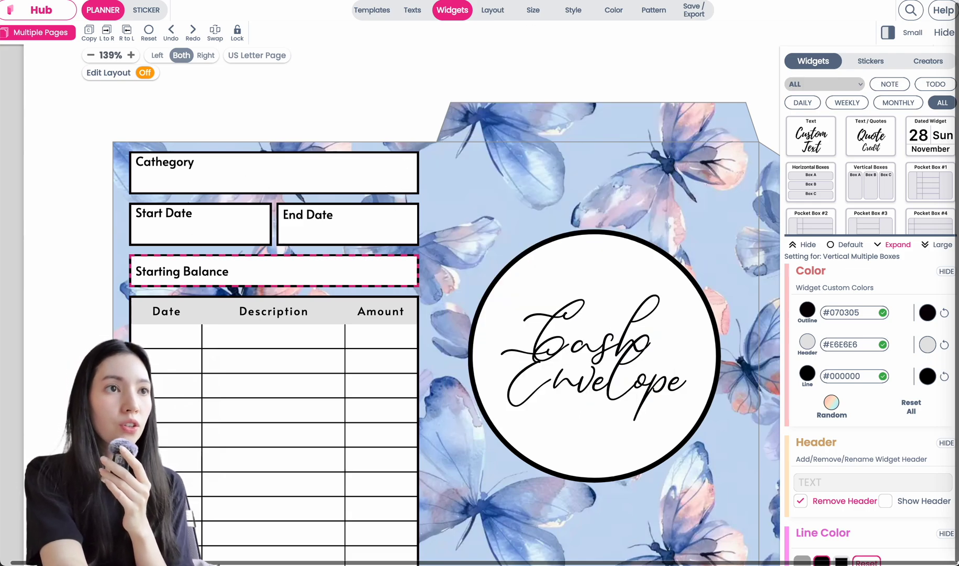
Try several regular fonts on the h2 widget header text, such as Lovelo-Black, and settle on PlayfairDisplay-BoldItalic.
left_click(413, 11)
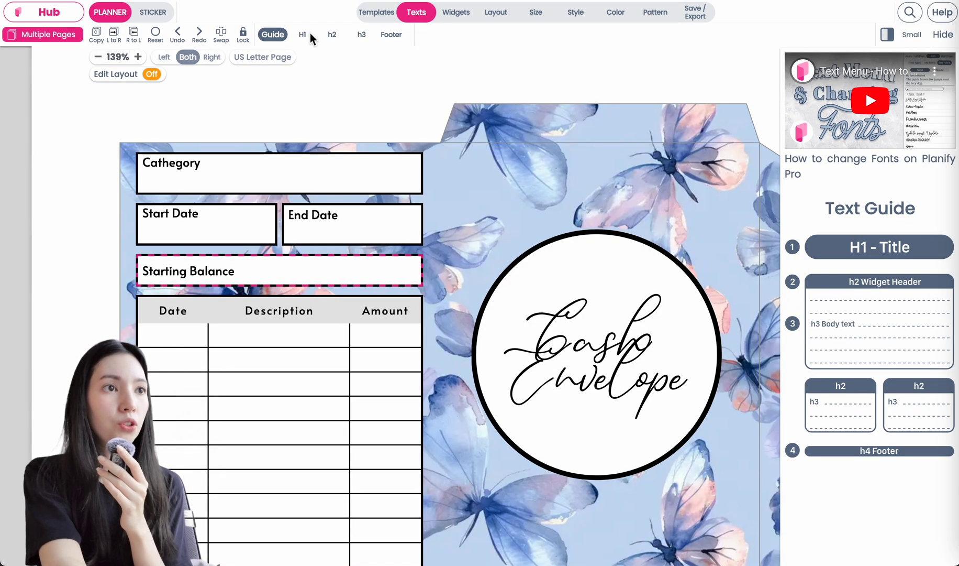
left_click(335, 35)
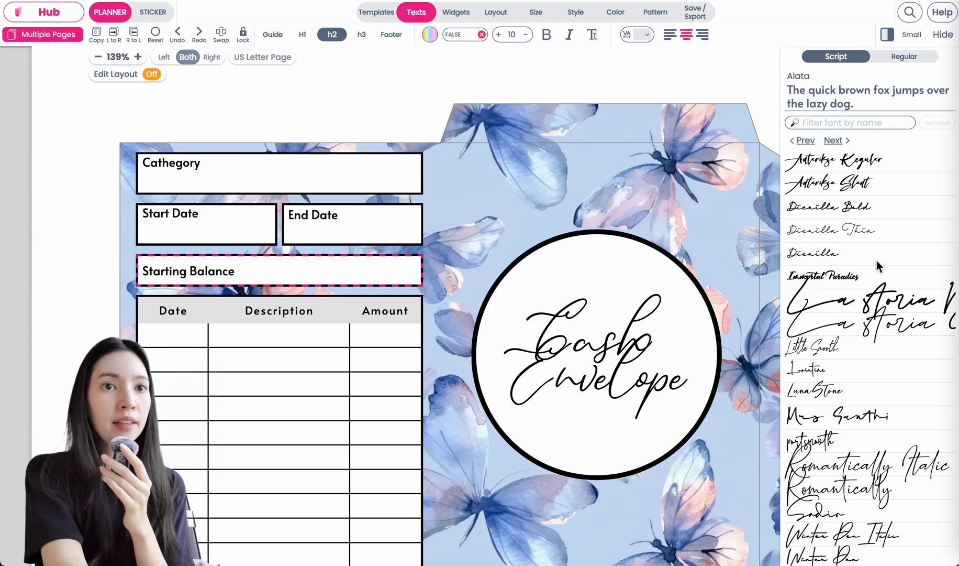
left_click(910, 56)
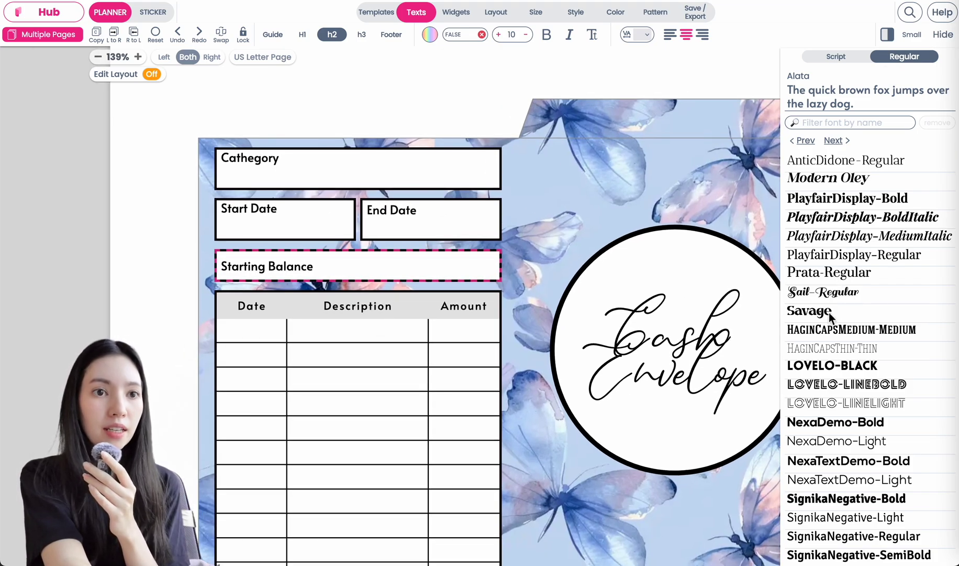
left_click(833, 331)
left_click(833, 365)
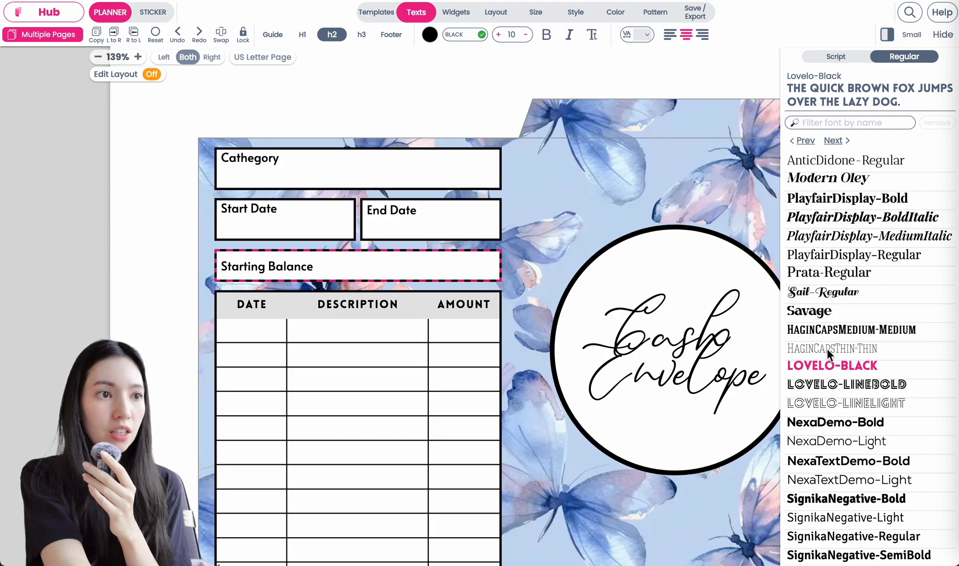
left_click(829, 278)
left_click(832, 237)
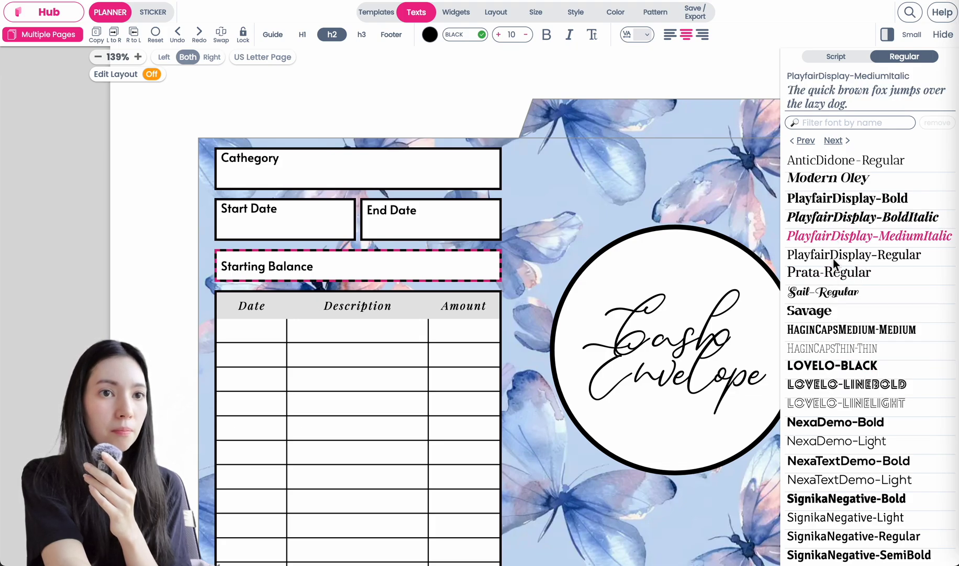
left_click(824, 216)
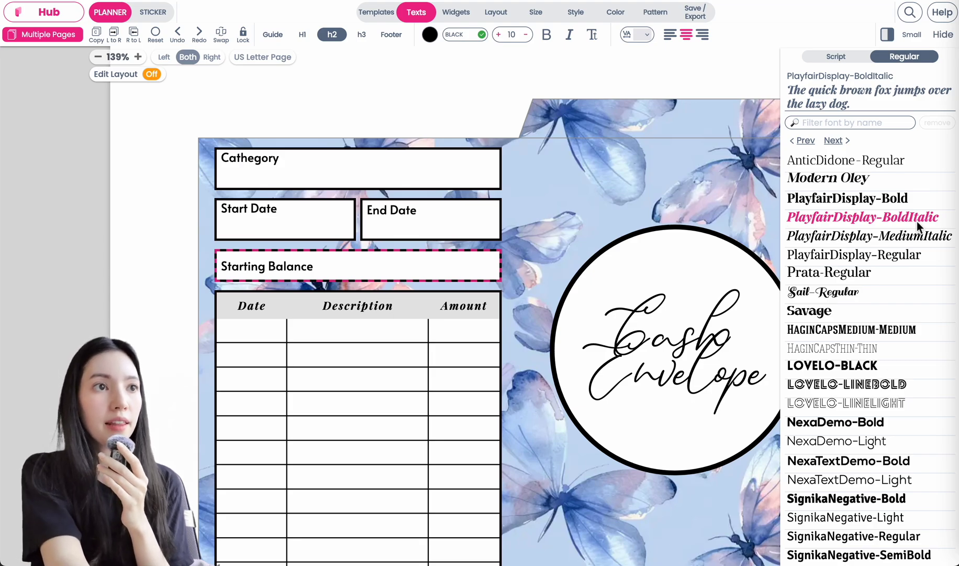
Compare PlayfairDisplay variants for the h3 body text and set it to PlayfairDisplay-BoldItalic.
left_click(363, 35)
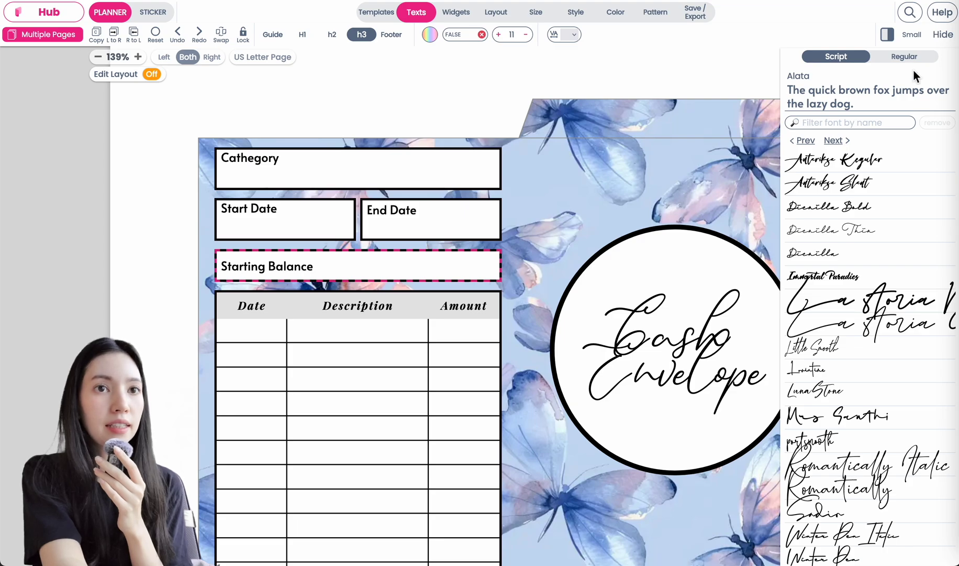
left_click(911, 58)
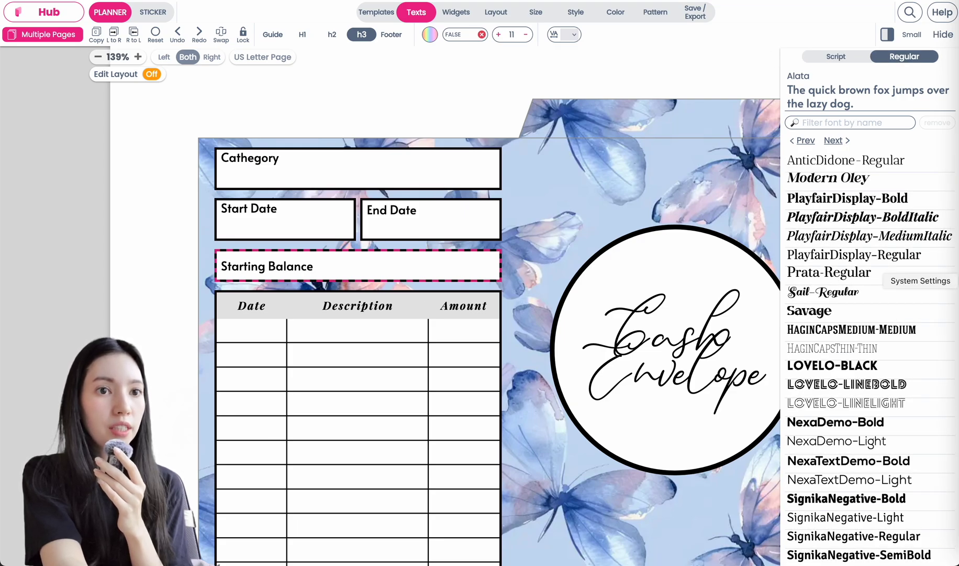
left_click(841, 256)
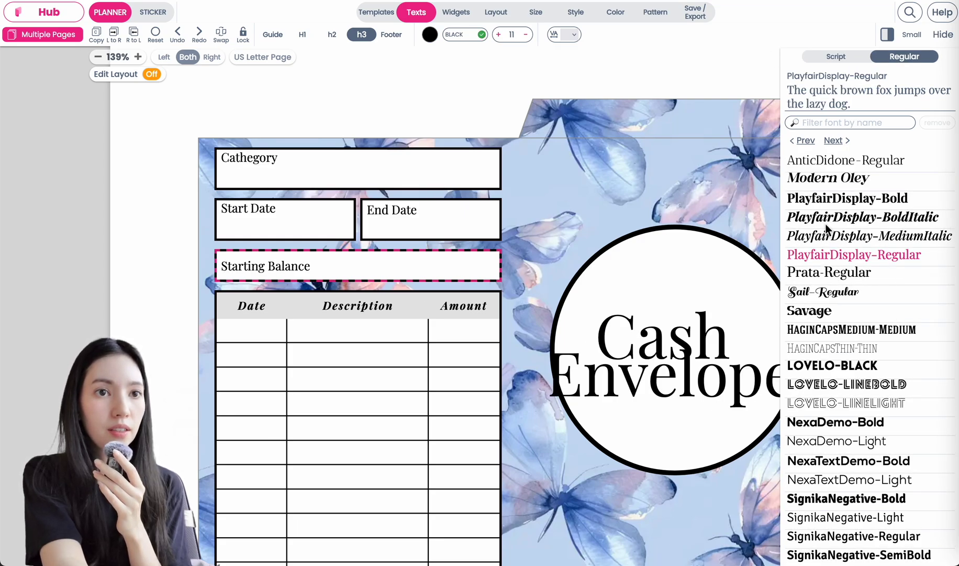
left_click(827, 220)
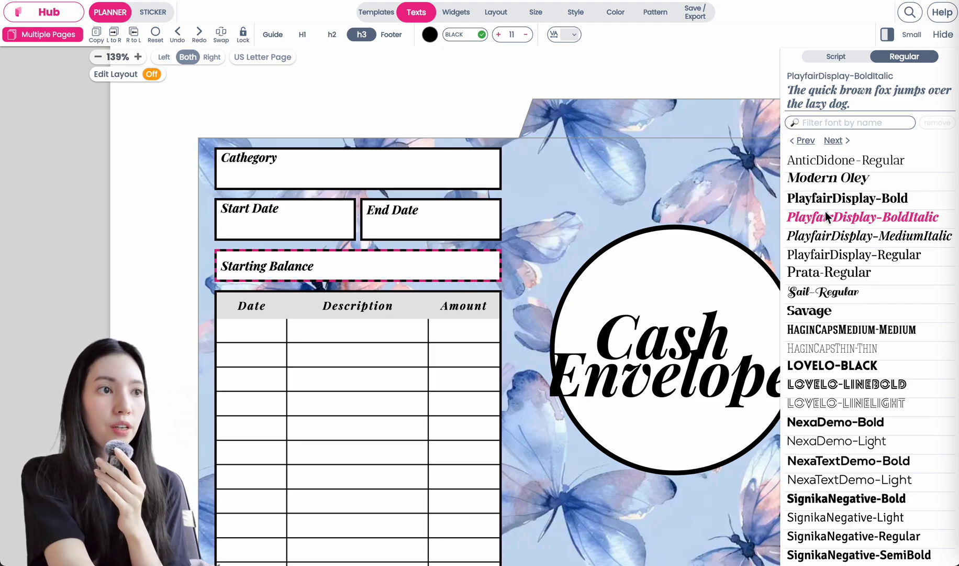
left_click(848, 240)
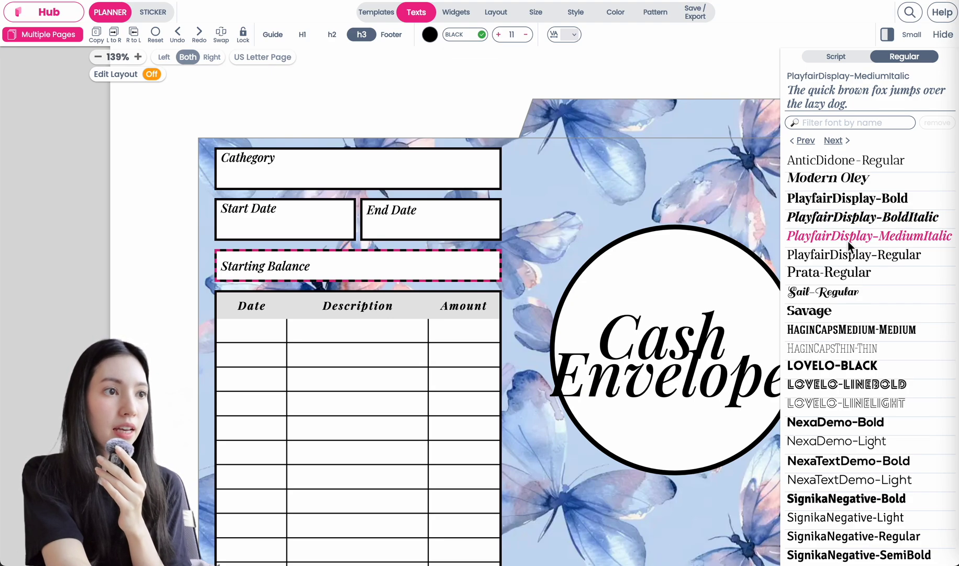
left_click(843, 222)
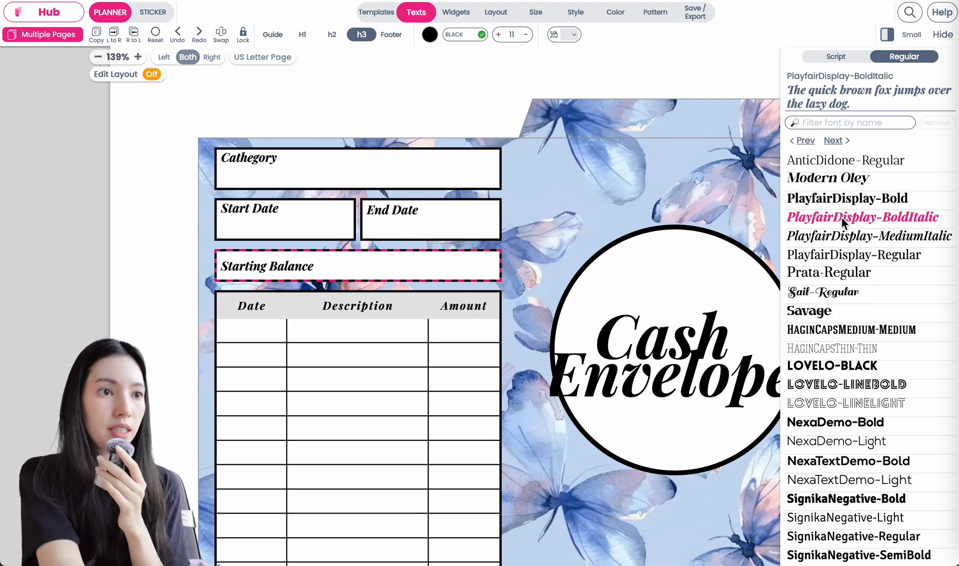
Set the padding from top of the Start Date box's text to 2 px and close its text editor.
scroll(214, 325, "right", 3)
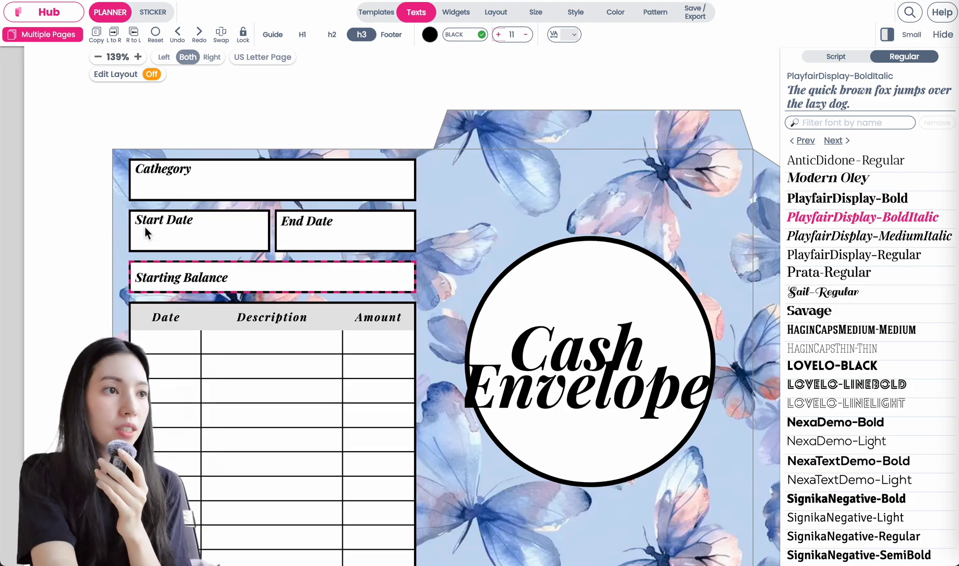
scroll(144, 227, "up", 3)
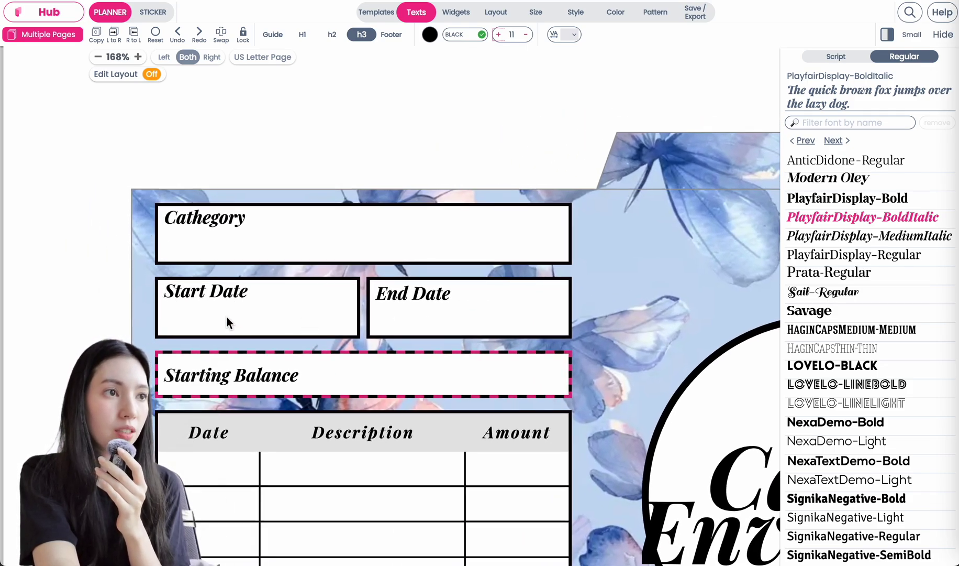
scroll(236, 263, "down", 2)
scroll(237, 263, "right", 1)
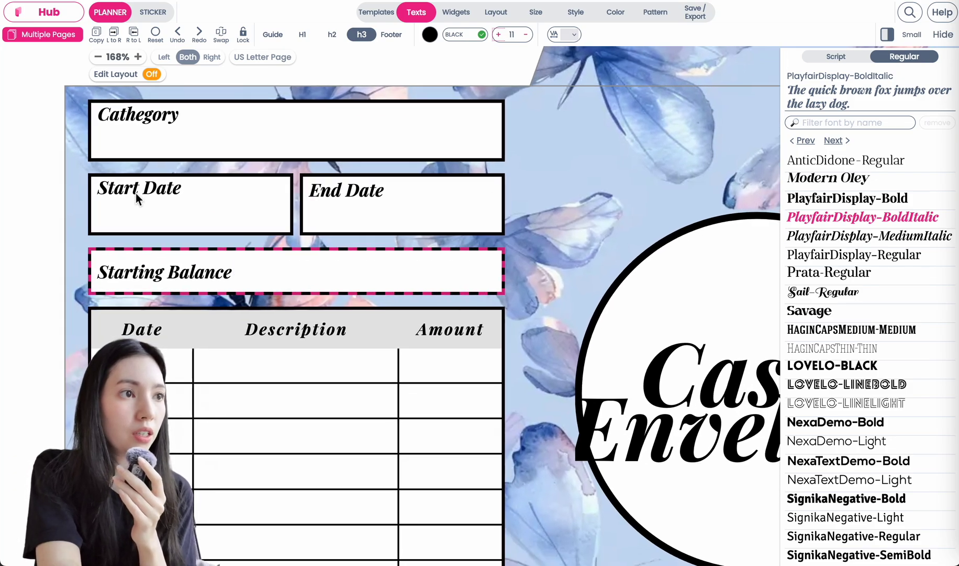
left_click(136, 195)
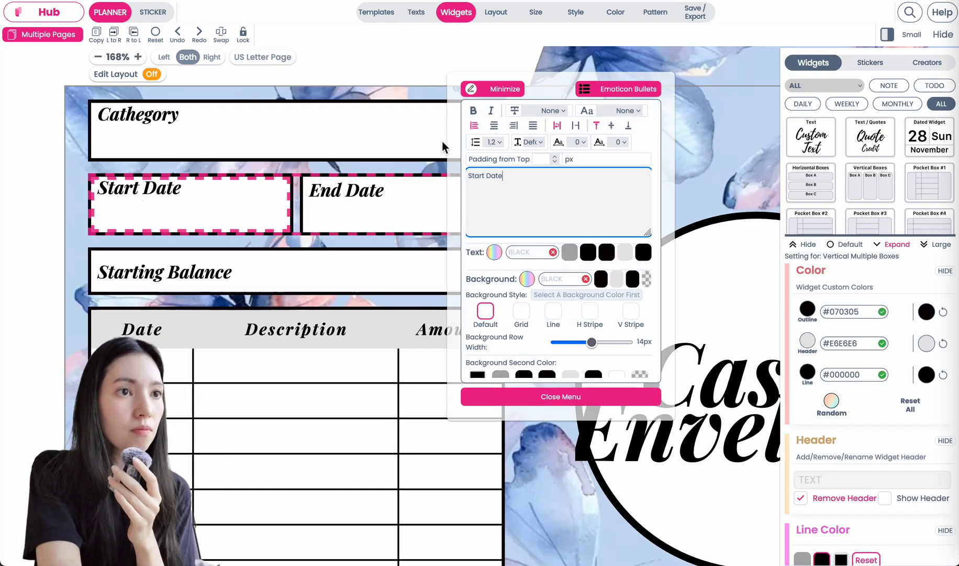
left_click_drag(462, 146, 425, 139)
left_click_drag(337, 197, 327, 156)
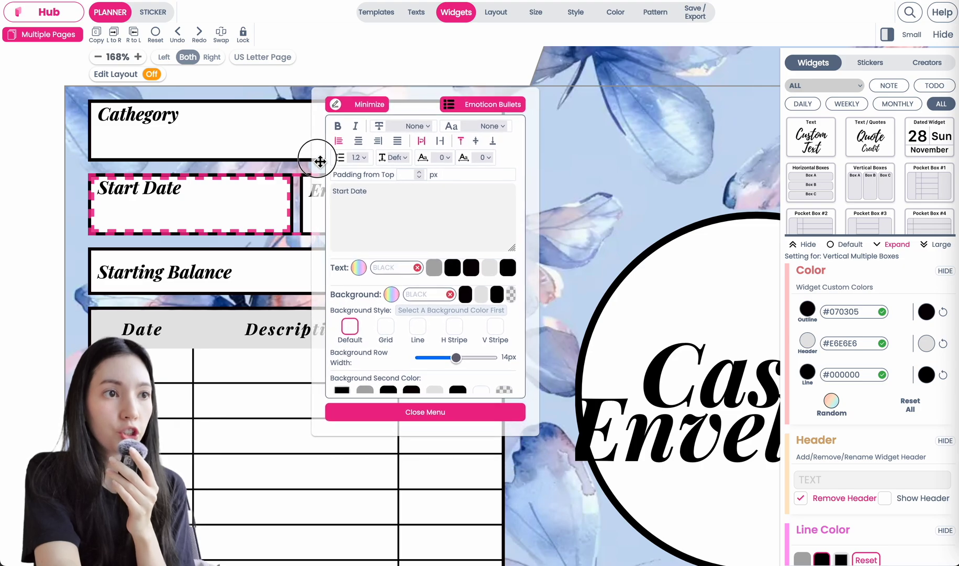
left_click(421, 174)
left_click(421, 173)
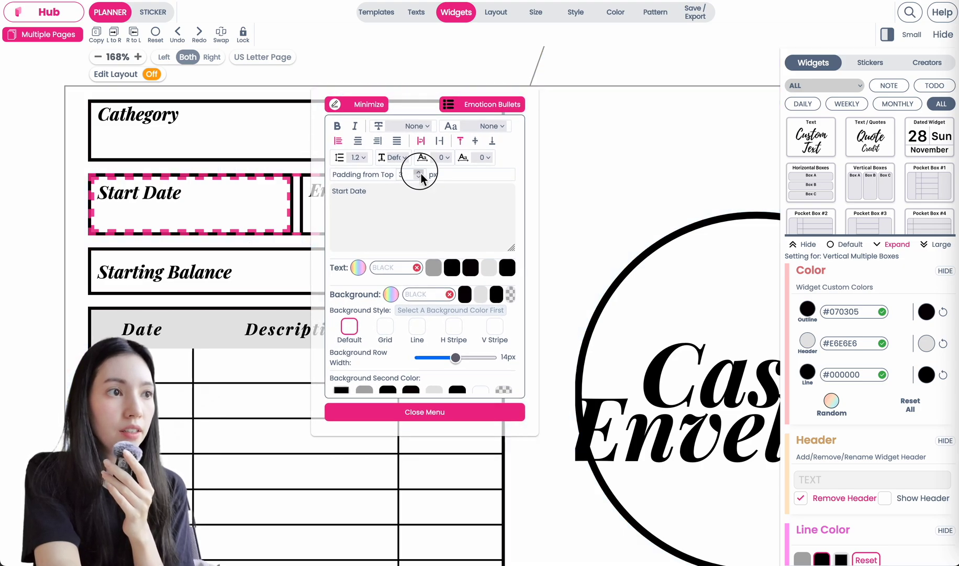
left_click(421, 173)
left_click(421, 177)
left_click(421, 178)
left_click(421, 178)
left_click(421, 173)
left_click(421, 174)
left_click(421, 173)
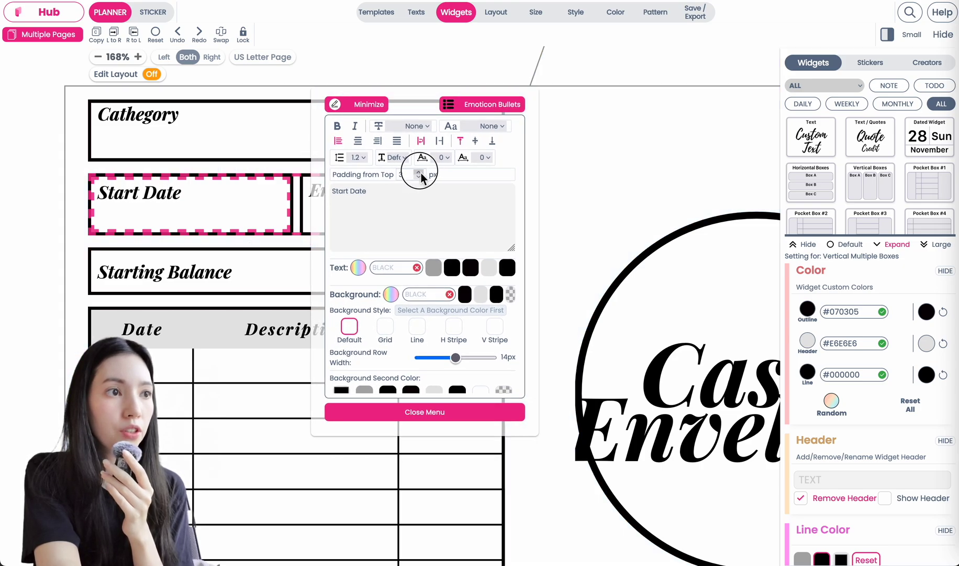
left_click(421, 178)
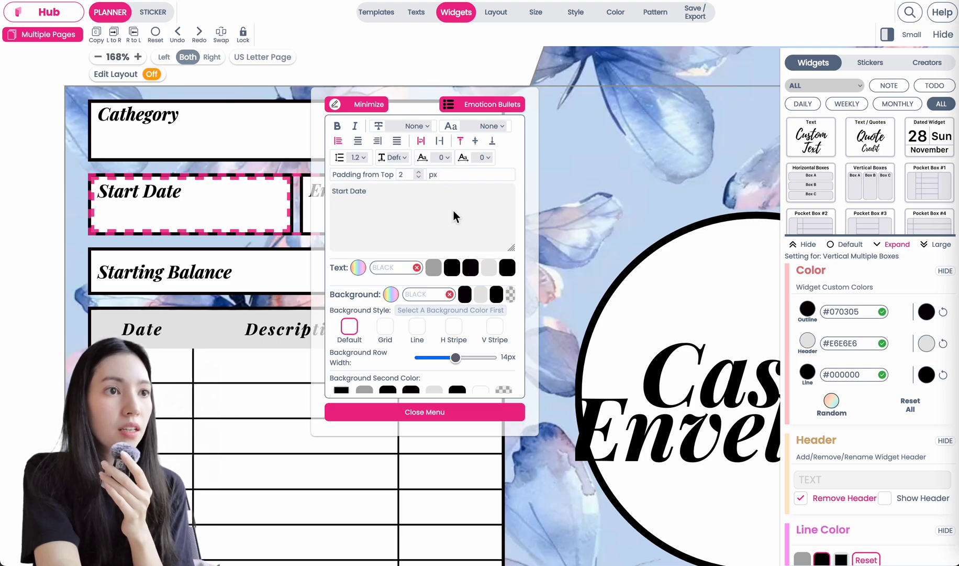
left_click(390, 411)
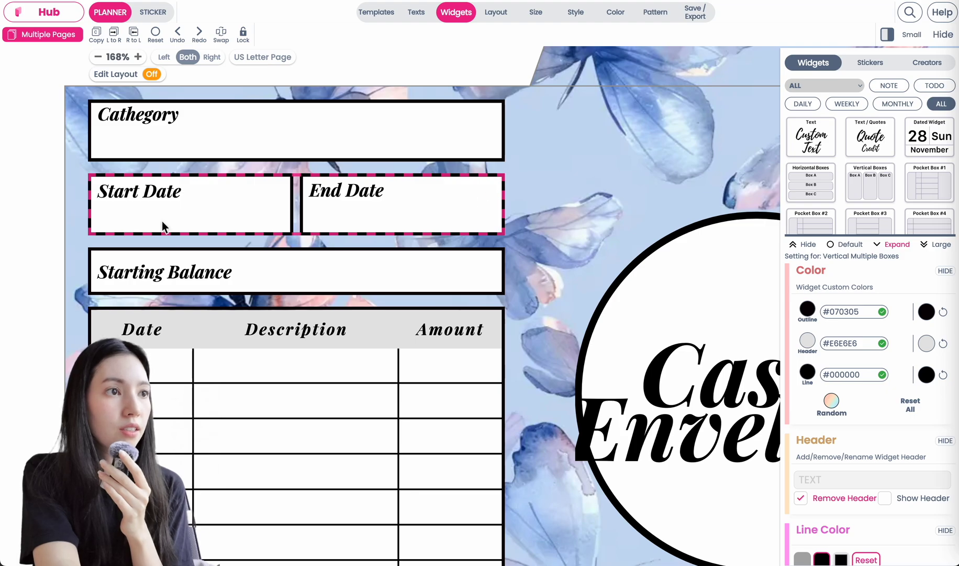
Set the padding from top of the Cathegory box's text to 3 px and close its text editor.
left_click(230, 138)
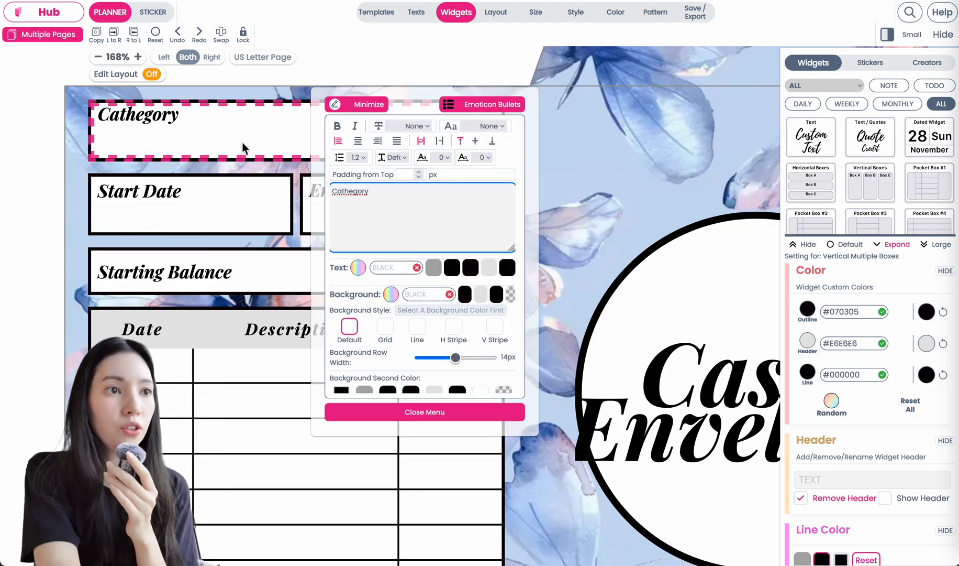
left_click(418, 173)
left_click(419, 174)
left_click(418, 174)
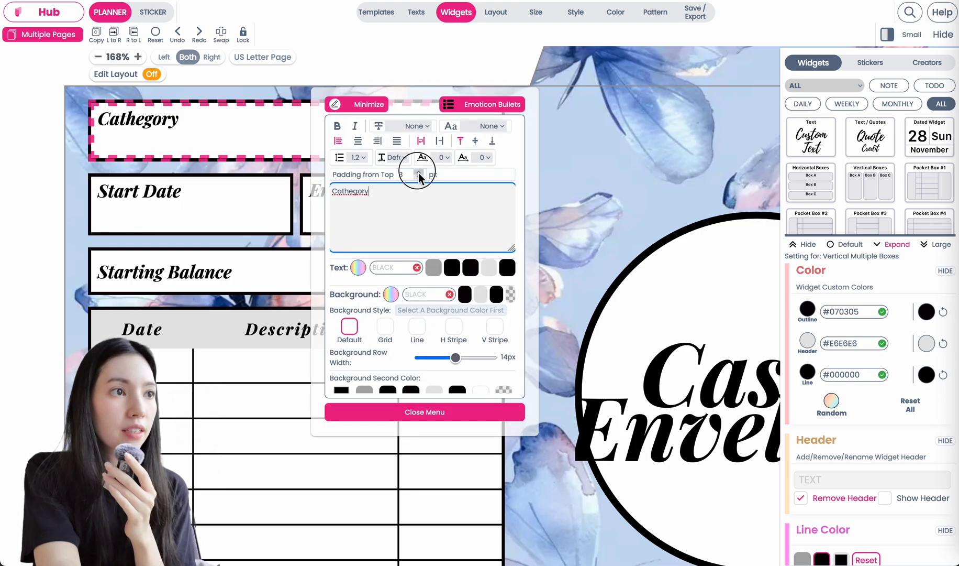
left_click(418, 173)
left_click(422, 180)
left_click(421, 179)
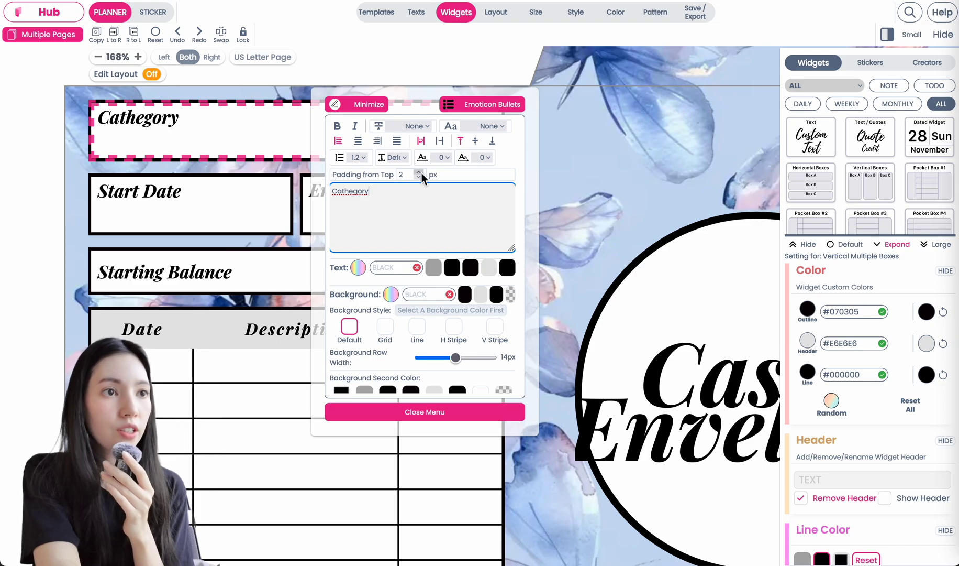
left_click(447, 418)
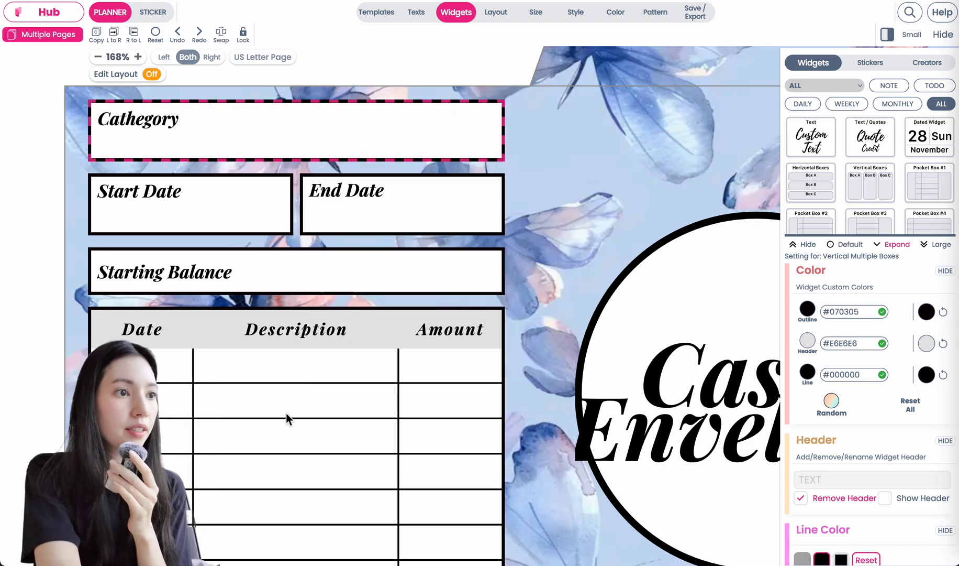
Apply the Jovial Thin neutral style to all widgets on the envelope.
scroll(286, 413, "down", 5)
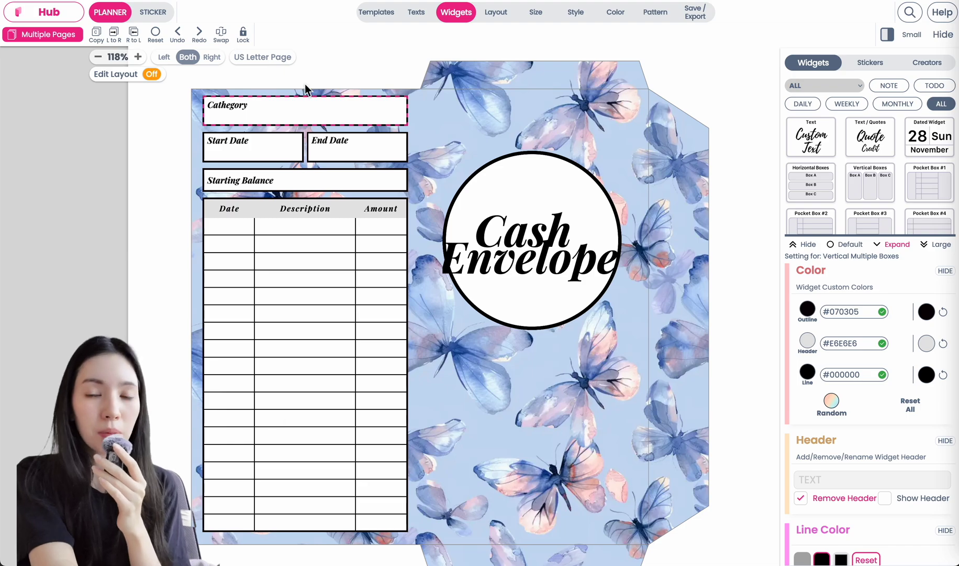
scroll(256, 332, "up", 1)
scroll(256, 332, "right", 1)
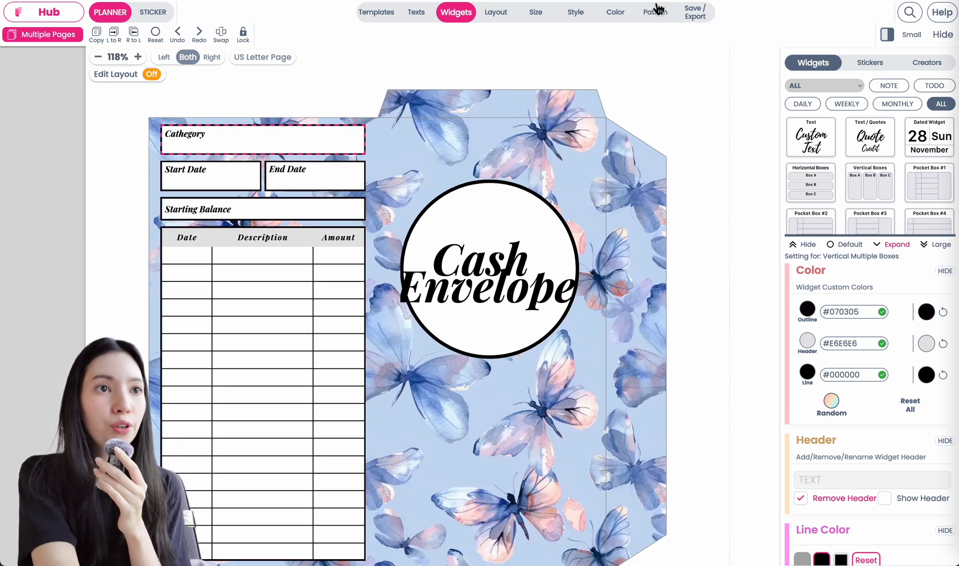
left_click(566, 21)
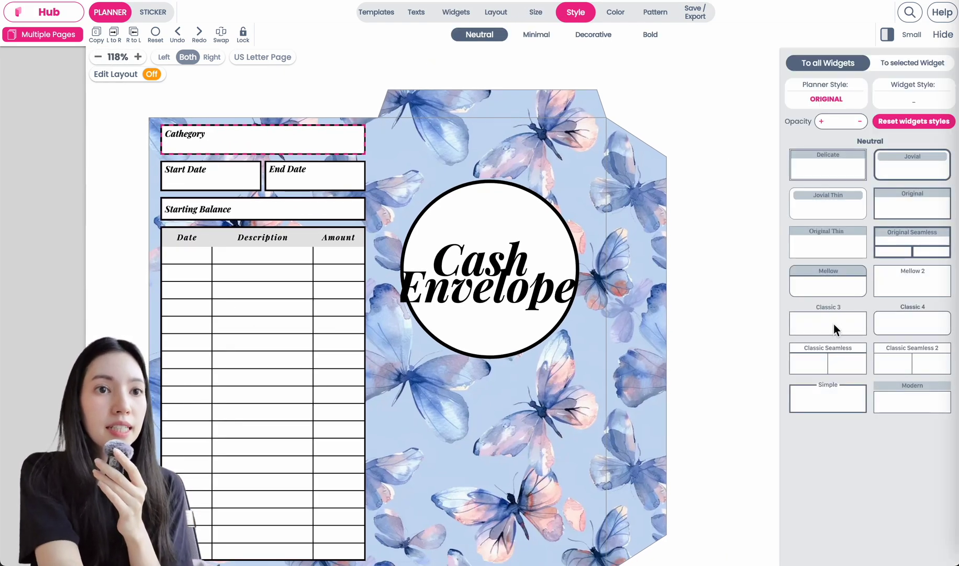
left_click(838, 197)
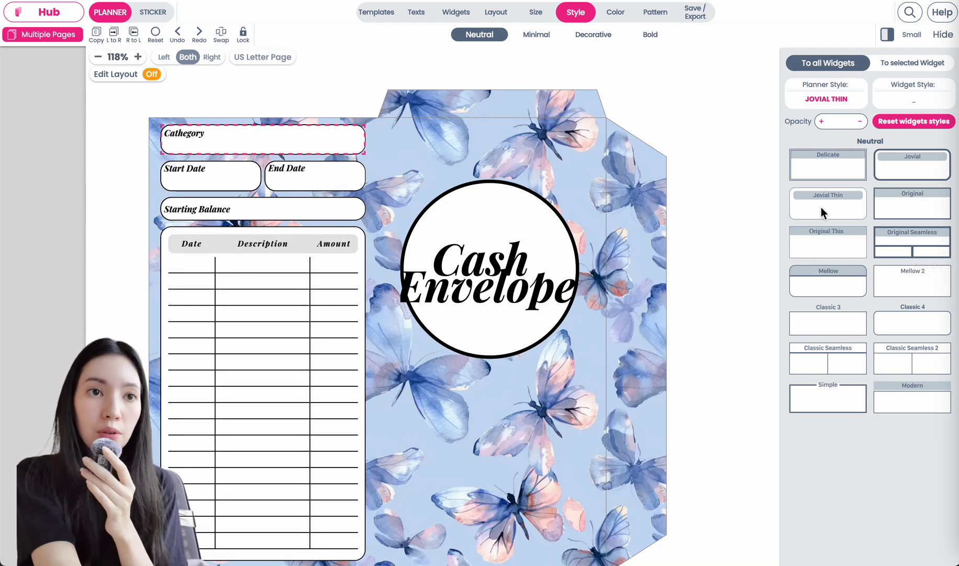
Compare neutral styles such as Original Thin, Original, Classic 3 and Modern on all widgets, ending on Jovial Thin.
scroll(313, 316, "left", 1)
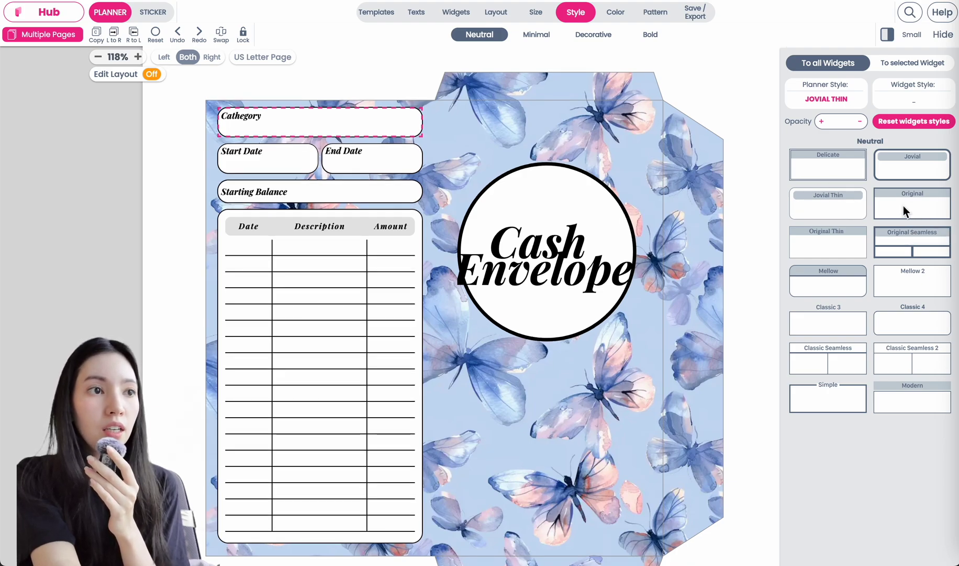
left_click(835, 245)
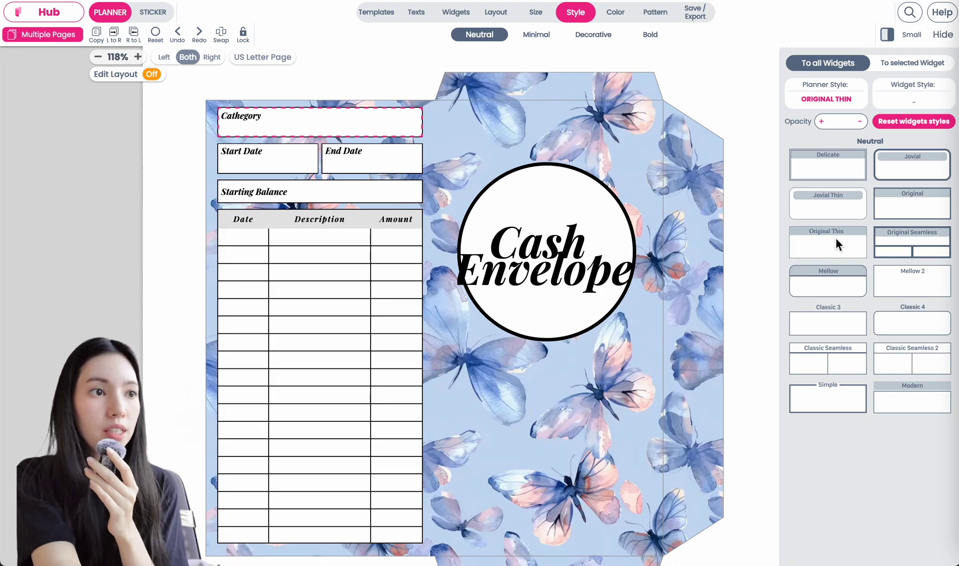
left_click(907, 207)
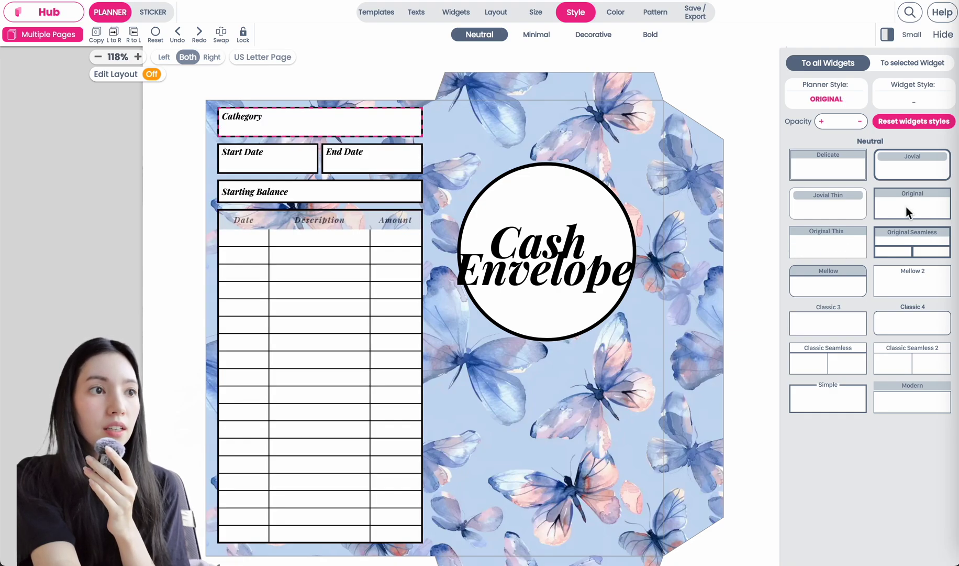
left_click(911, 285)
left_click(883, 330)
left_click(828, 332)
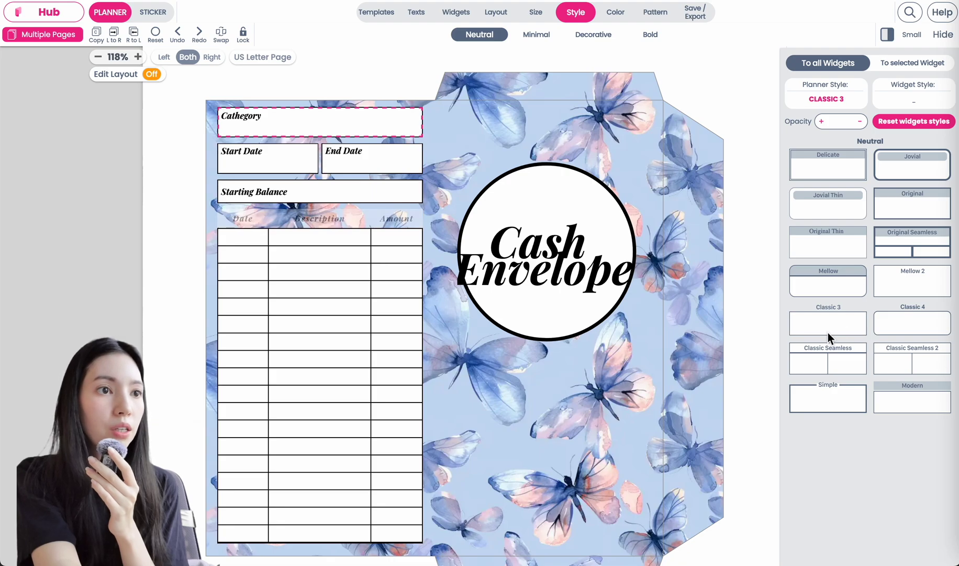
left_click(911, 399)
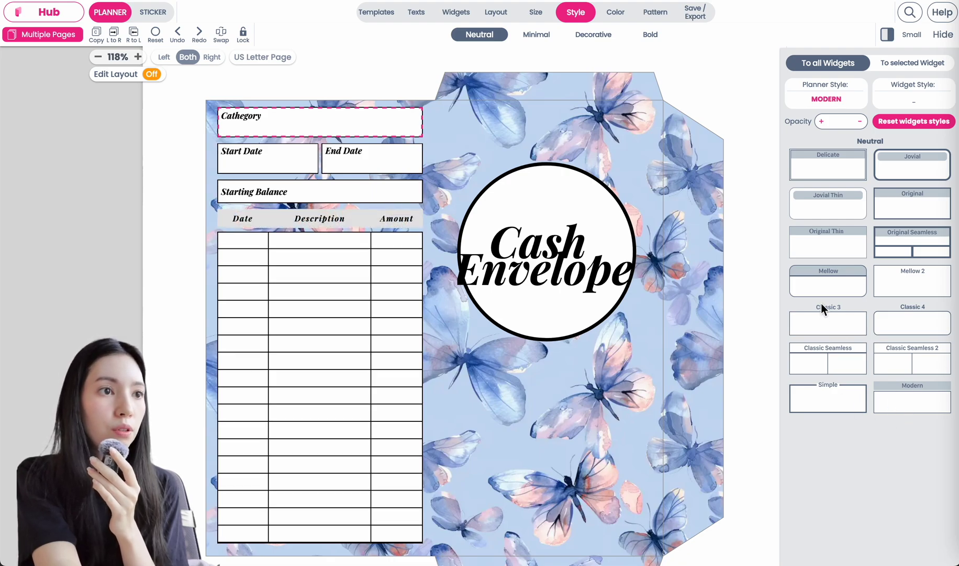
left_click(830, 240)
left_click(833, 209)
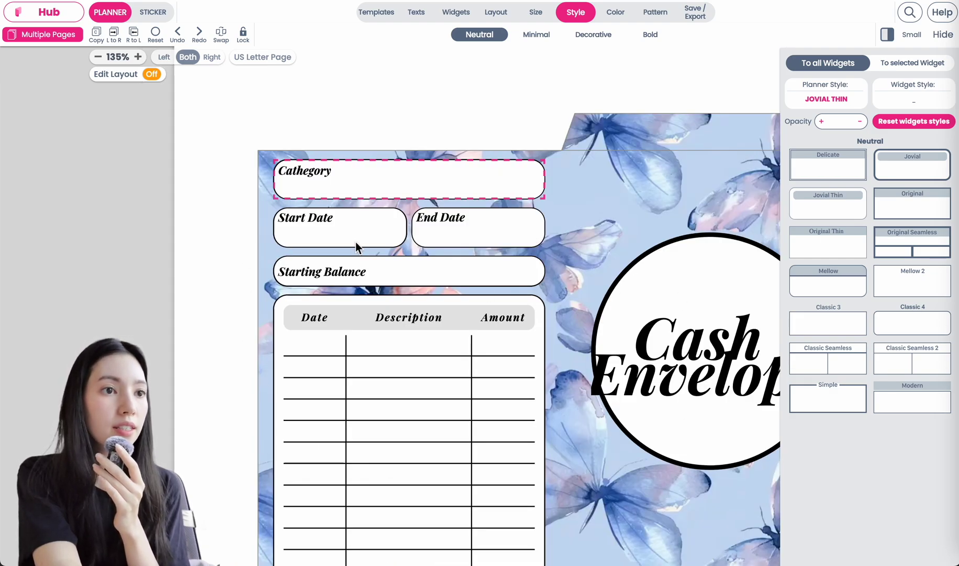
Open the outline color palettes in the global color settings and move them clear of the Cathegory and Start Date labels.
left_click(616, 12)
scroll(247, 311, "up", 5)
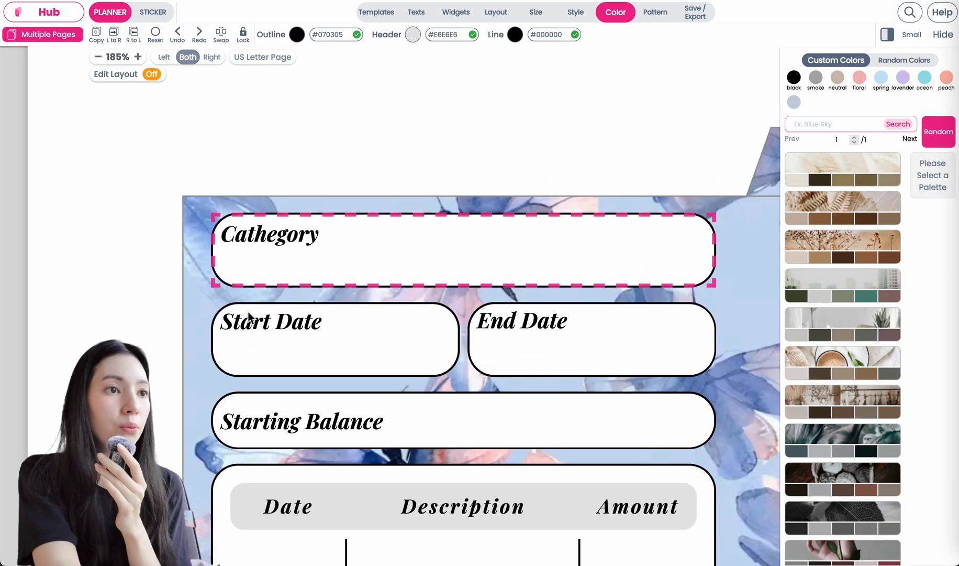
scroll(247, 311, "up", 1)
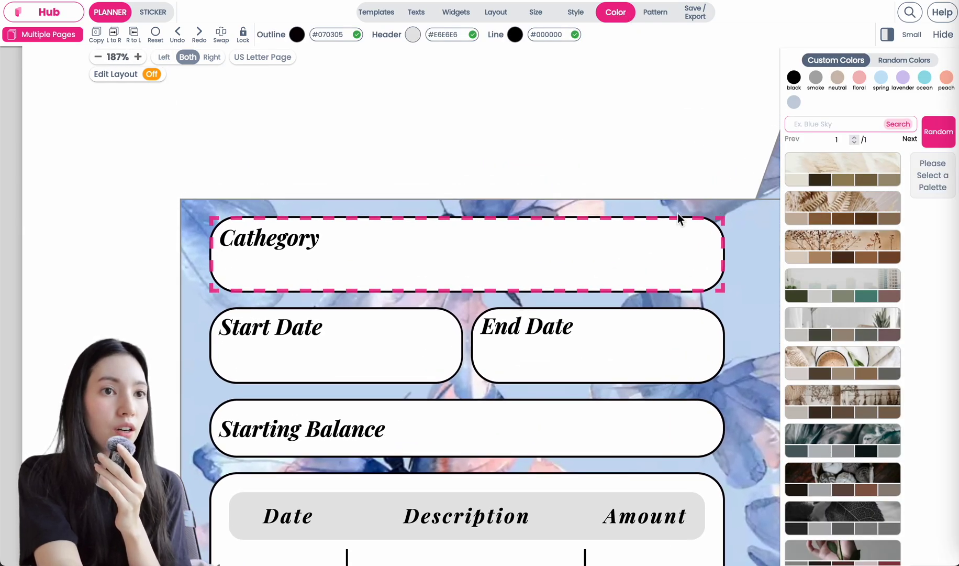
left_click(300, 36)
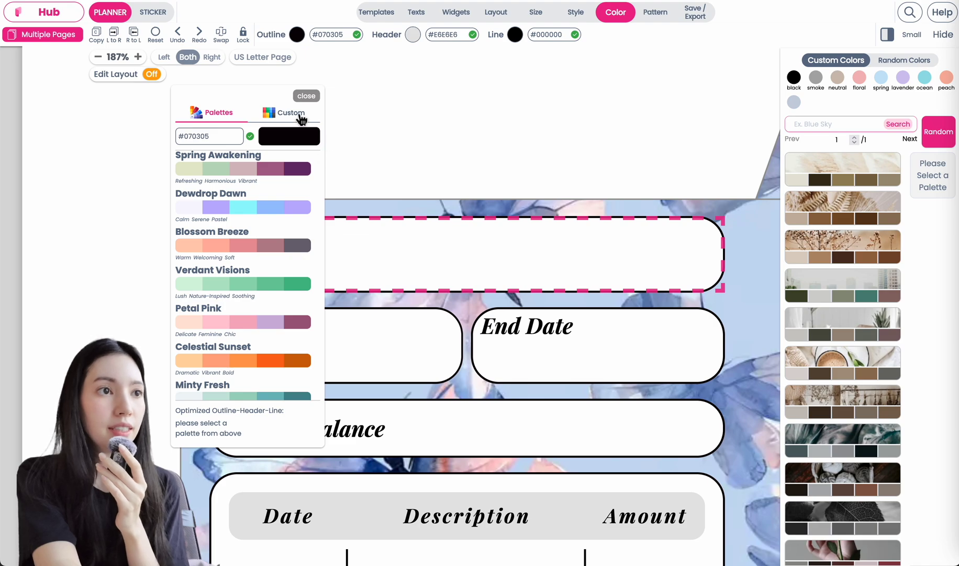
left_click_drag(230, 97, 485, 104)
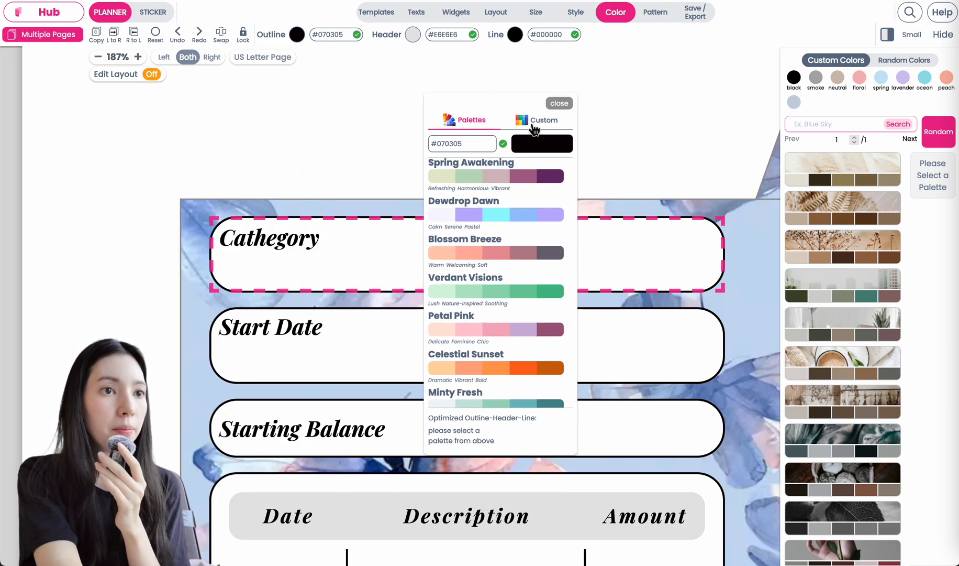
Try the Dewdrop Dawn colors and the Petal Pink colors #CDB4DB and #9F5F80 as the widget outline.
left_click(546, 217)
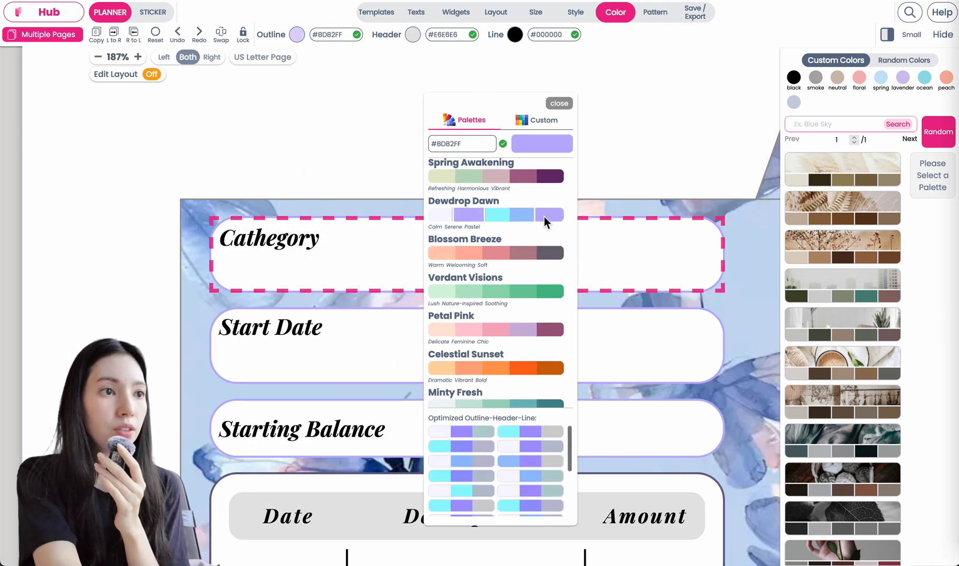
left_click(501, 217)
left_click(468, 216)
left_click(447, 215)
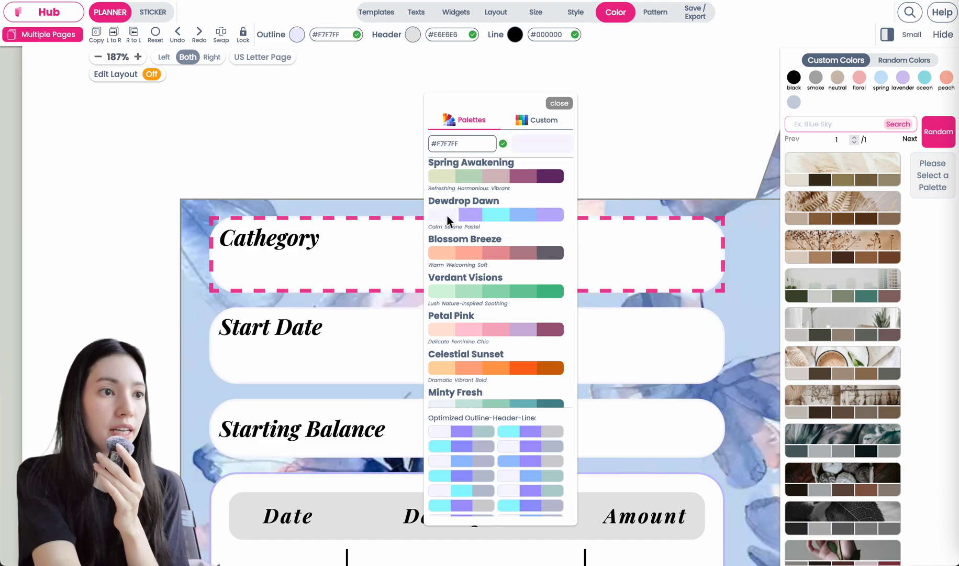
left_click(502, 330)
left_click(520, 332)
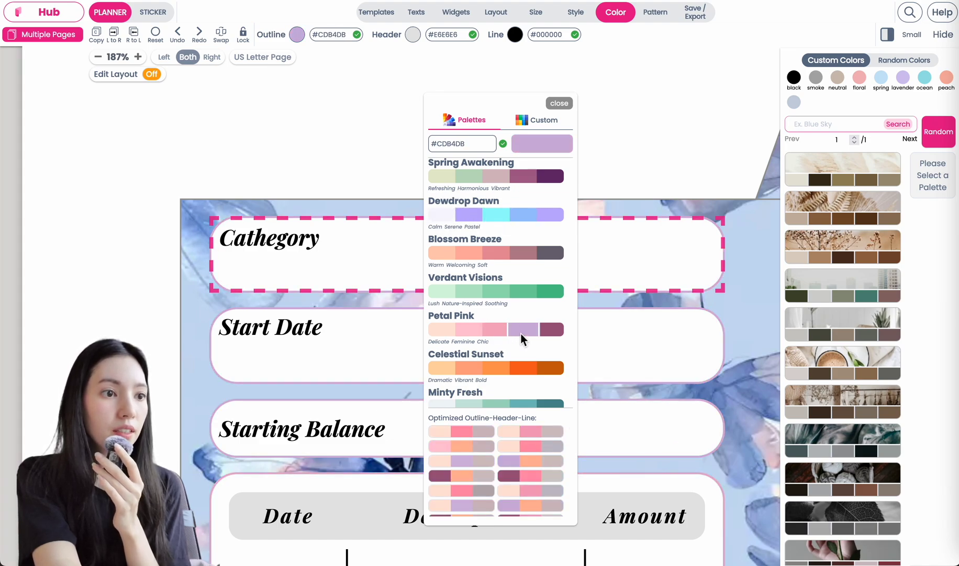
left_click(555, 329)
Try the Lunar Lavender color #7161EF as the widget outline and browse the other palettes.
scroll(547, 212, "down", 10)
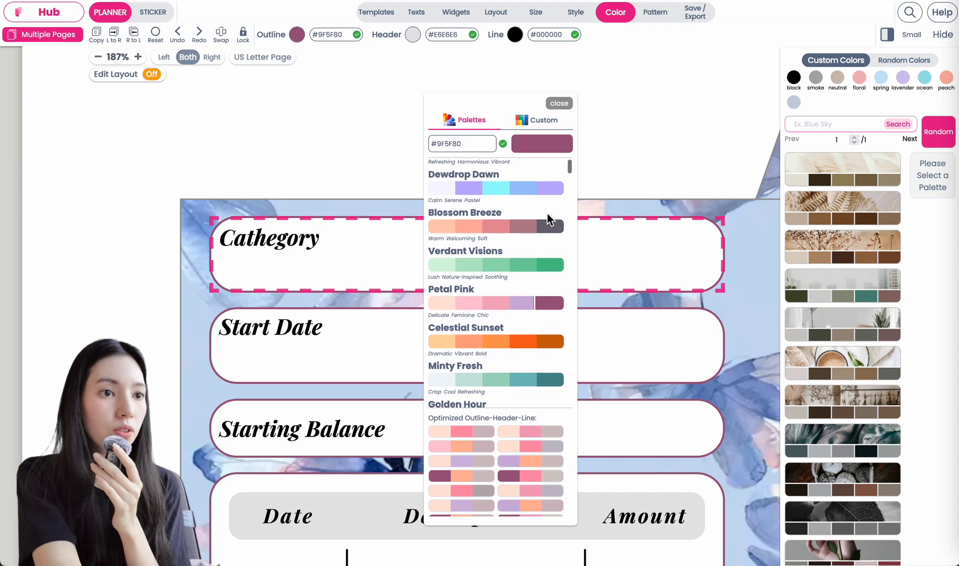
scroll(548, 213, "up", 2)
scroll(547, 213, "up", 2)
left_click(553, 255)
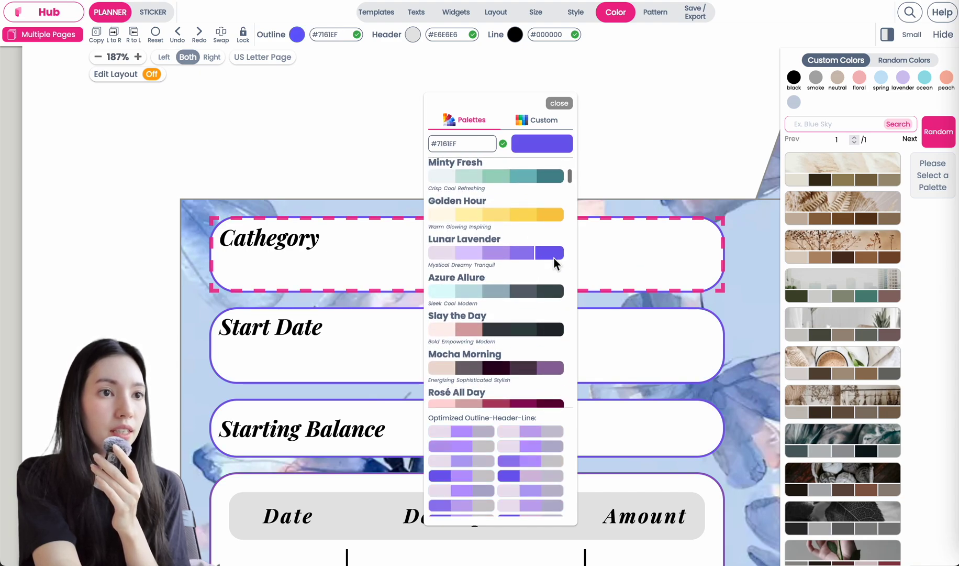
scroll(537, 309, "down", 10)
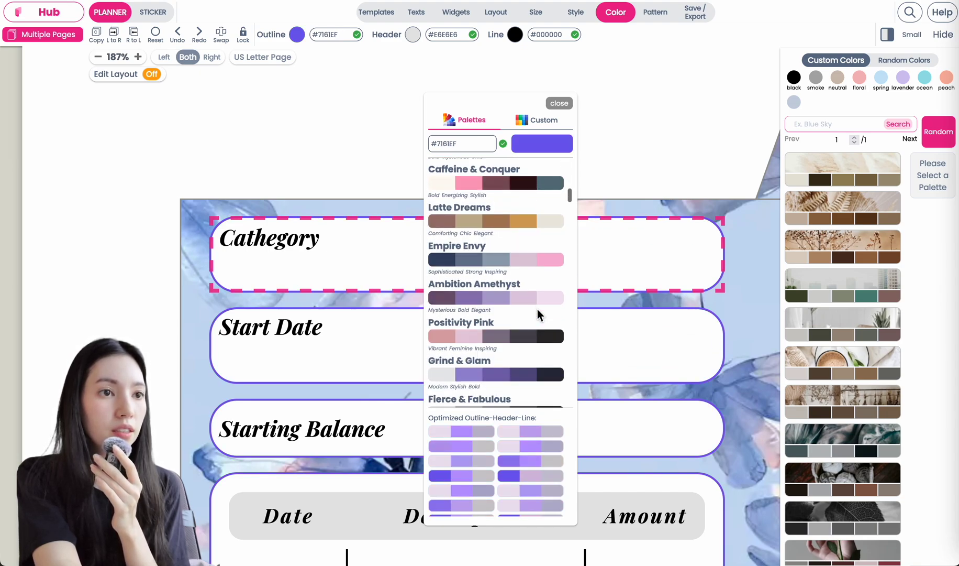
scroll(523, 187, "down", 2)
scroll(468, 190, "up", 2)
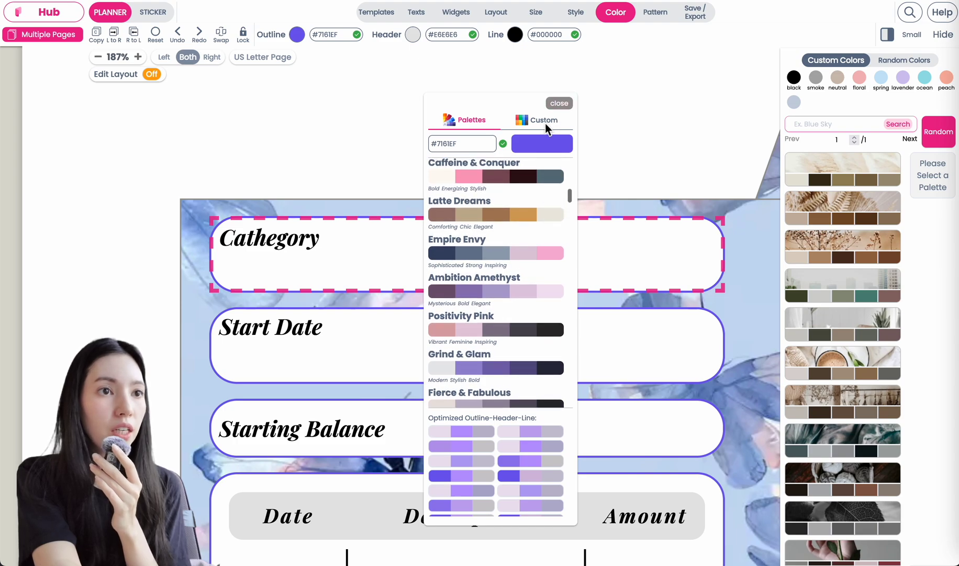
Mix a custom muted purple outline color for all widgets, ending on #756EA9, and close the color picker.
left_click(528, 125)
left_click_drag(512, 161, 534, 170)
left_click(509, 174)
left_click(515, 181)
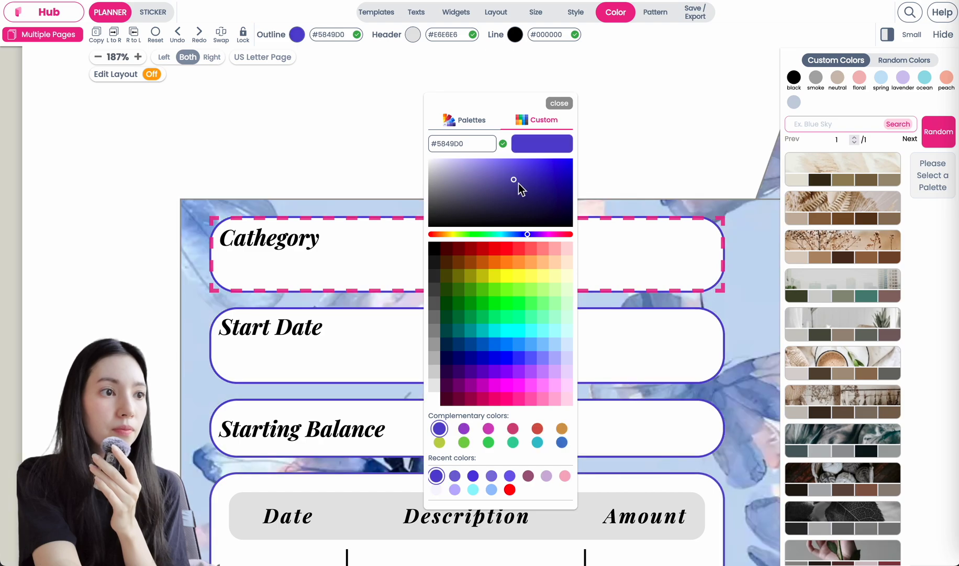
left_click(527, 189)
left_click(485, 198)
left_click(469, 194)
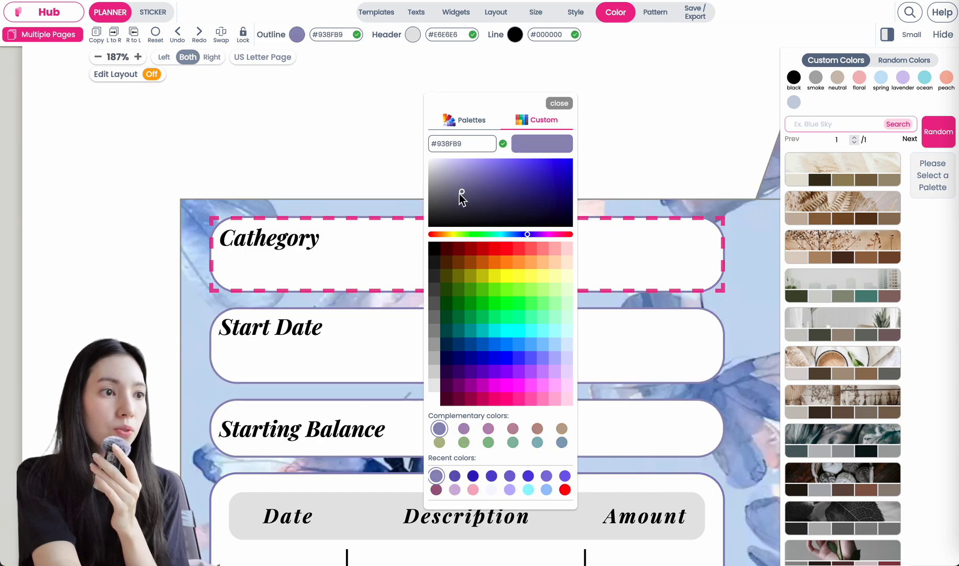
left_click(461, 199)
left_click(466, 203)
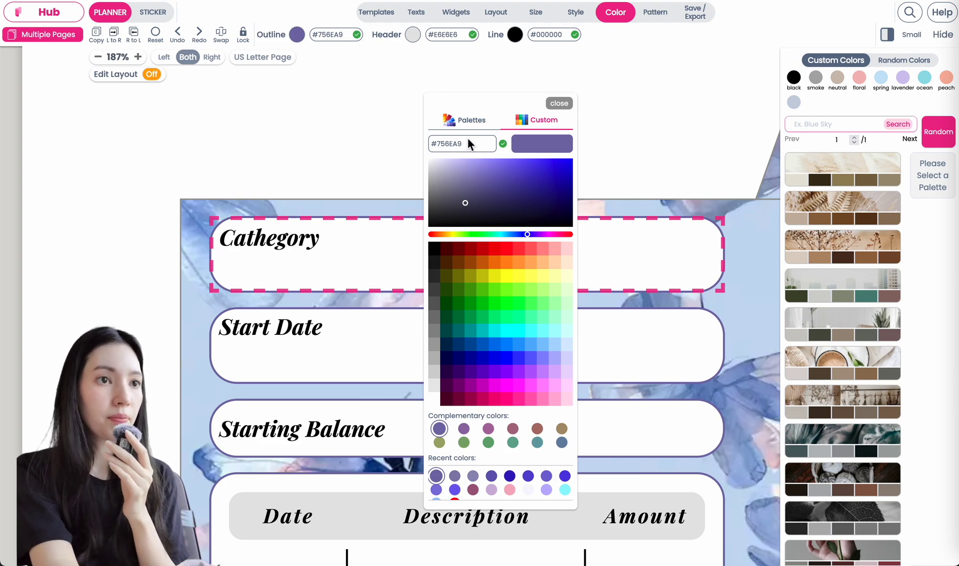
left_click(559, 103)
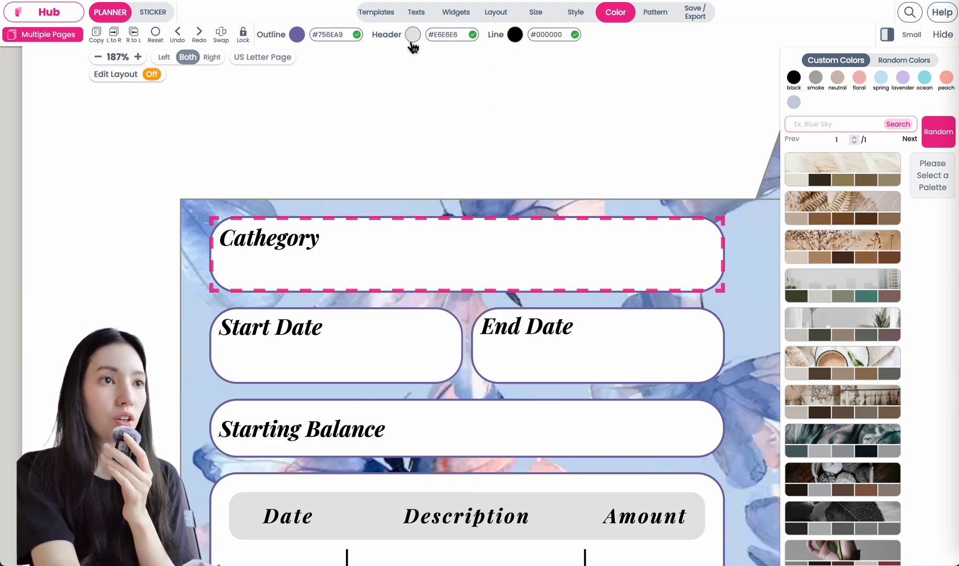
Set the header color of all widgets to the Lunar Lavender tone #ECE2F0 and close the color picker.
scroll(417, 359, "down", 4)
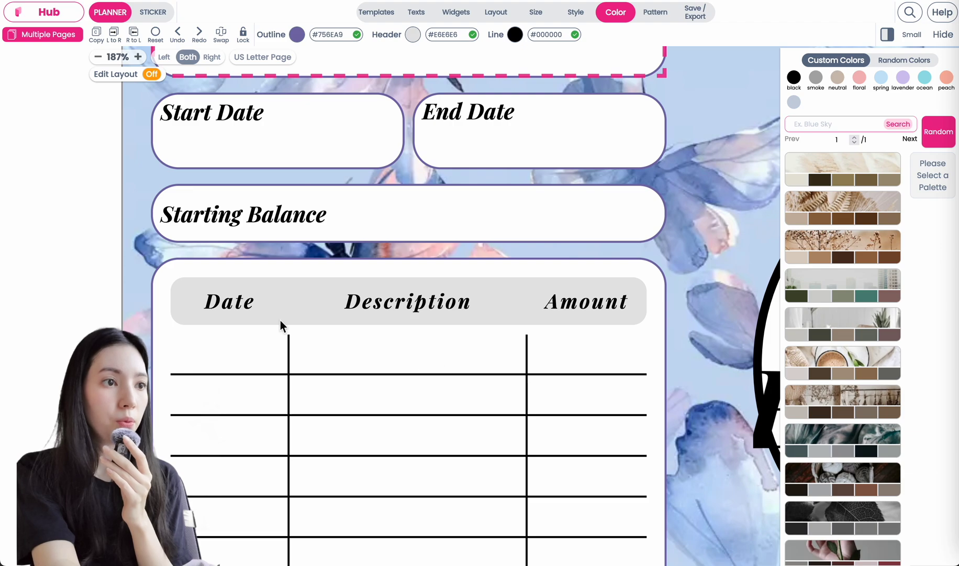
left_click(413, 36)
left_click_drag(259, 94, 538, 117)
left_click(471, 195)
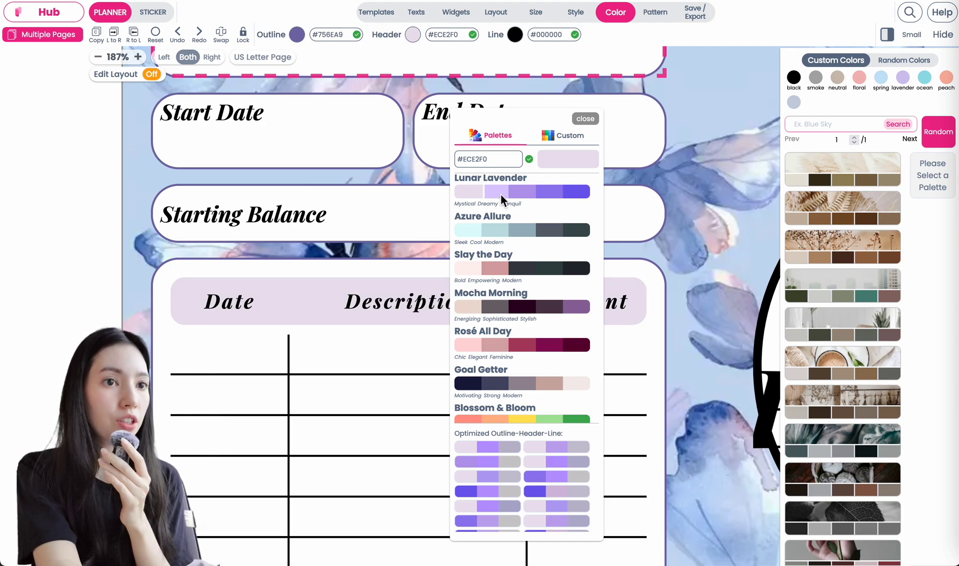
scroll(346, 293, "down", 5)
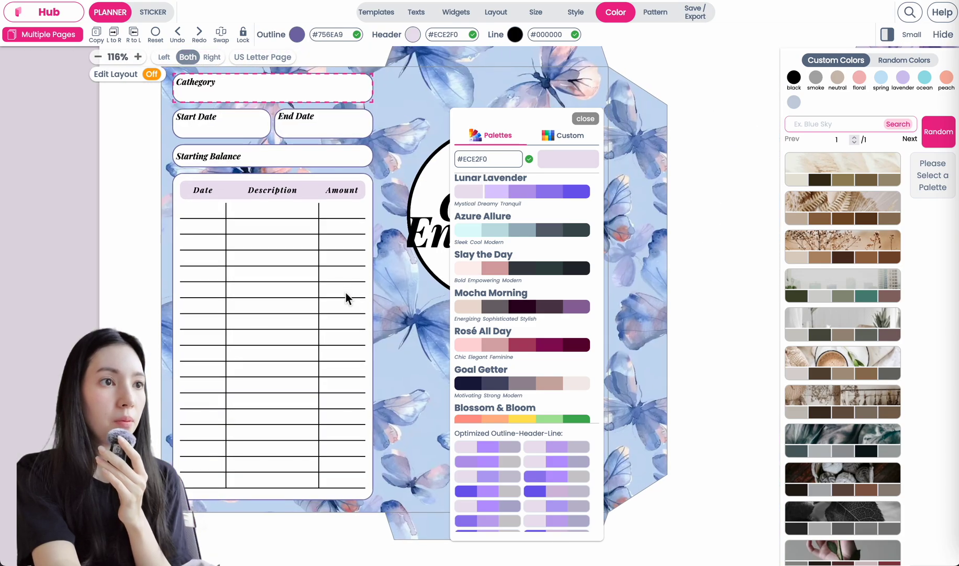
scroll(345, 293, "down", 3)
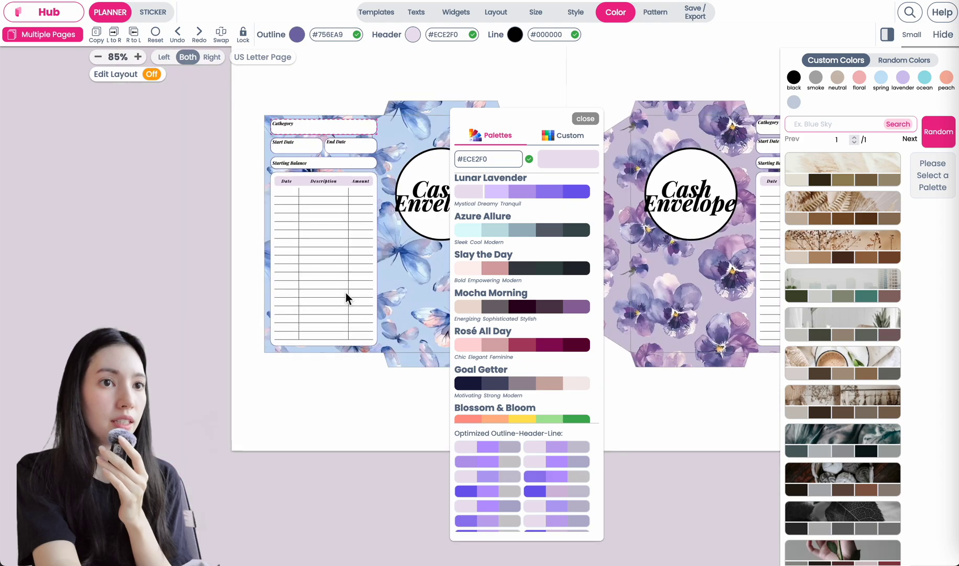
left_click(585, 119)
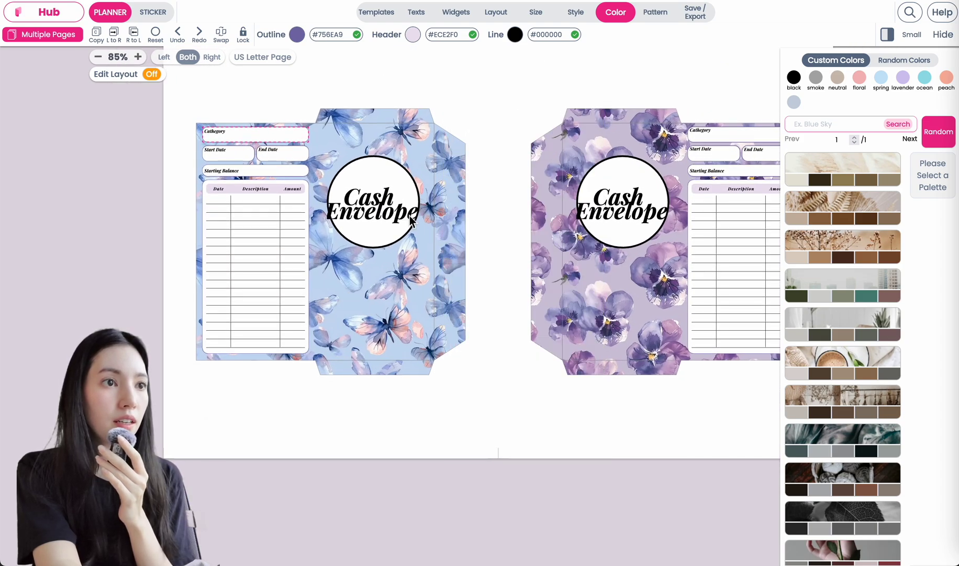
Select the Finance Tracker table on the purple pansy envelope and compare it with the table on the butterfly envelope.
scroll(408, 220, "up", 1)
scroll(409, 220, "up", 3)
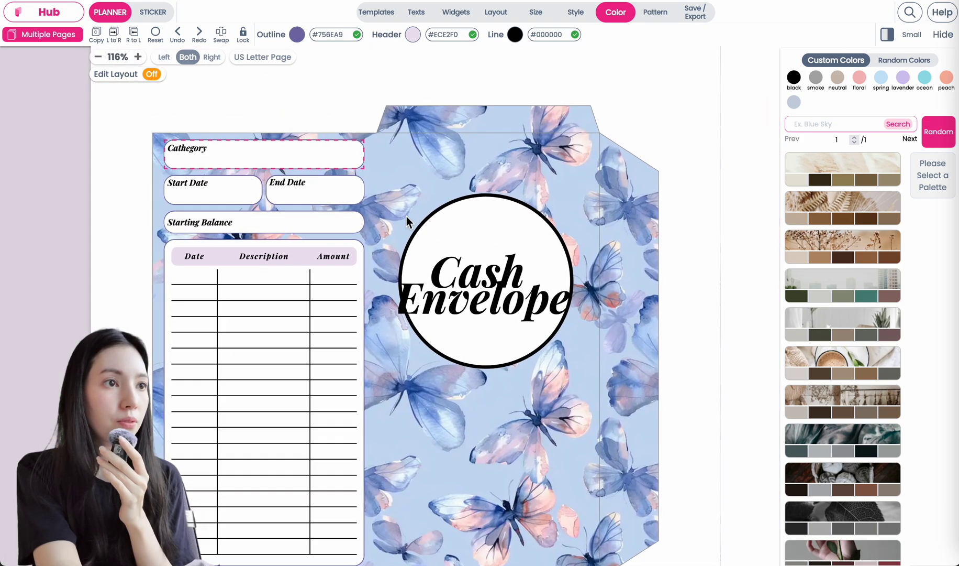
scroll(406, 216, "right", 2)
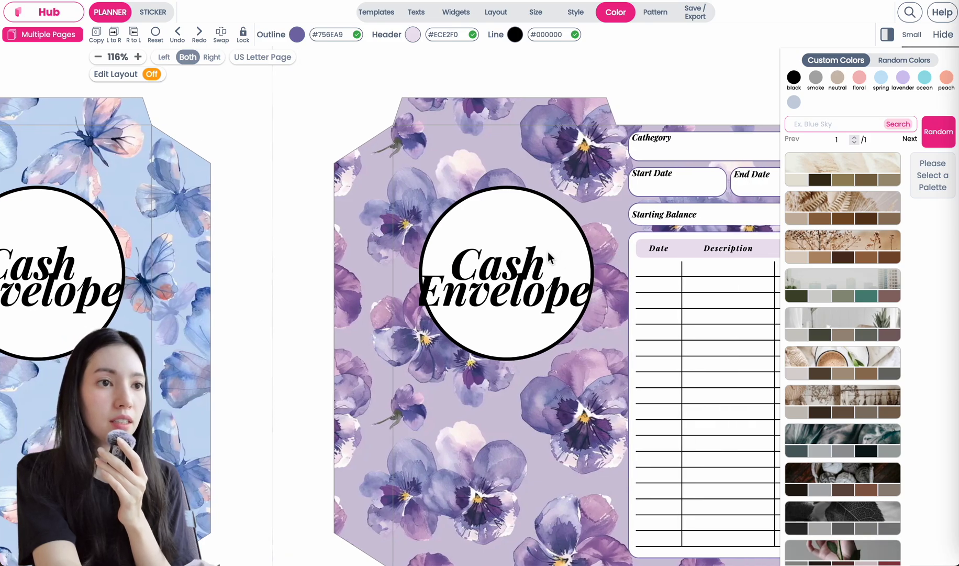
scroll(548, 251, "right", 5)
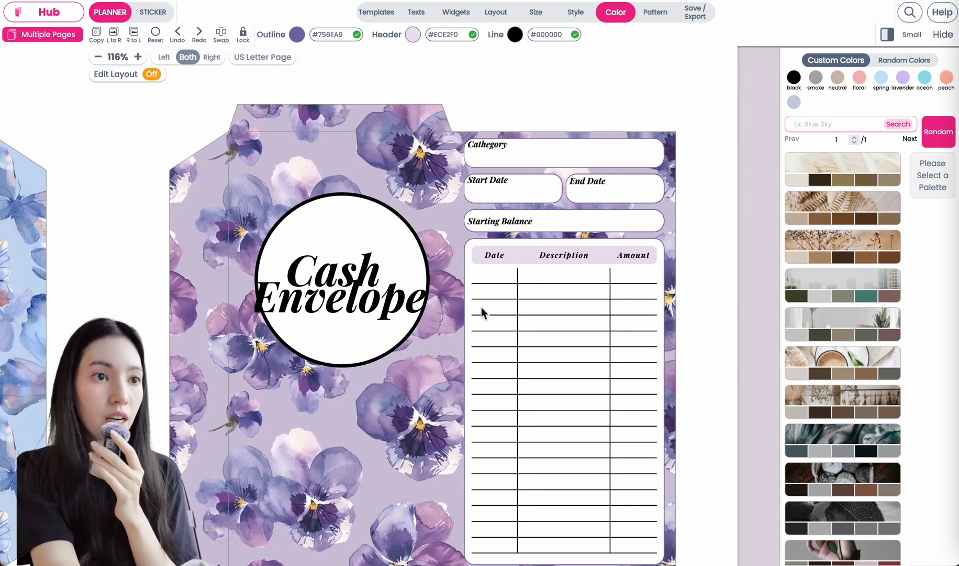
left_click(542, 271)
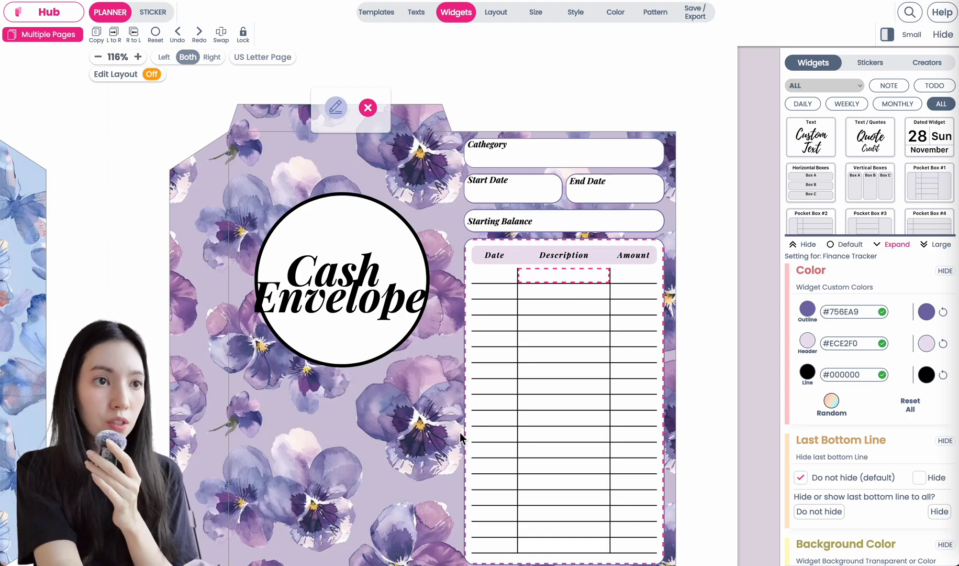
scroll(584, 300, "left", 8)
scroll(216, 250, "left", 10)
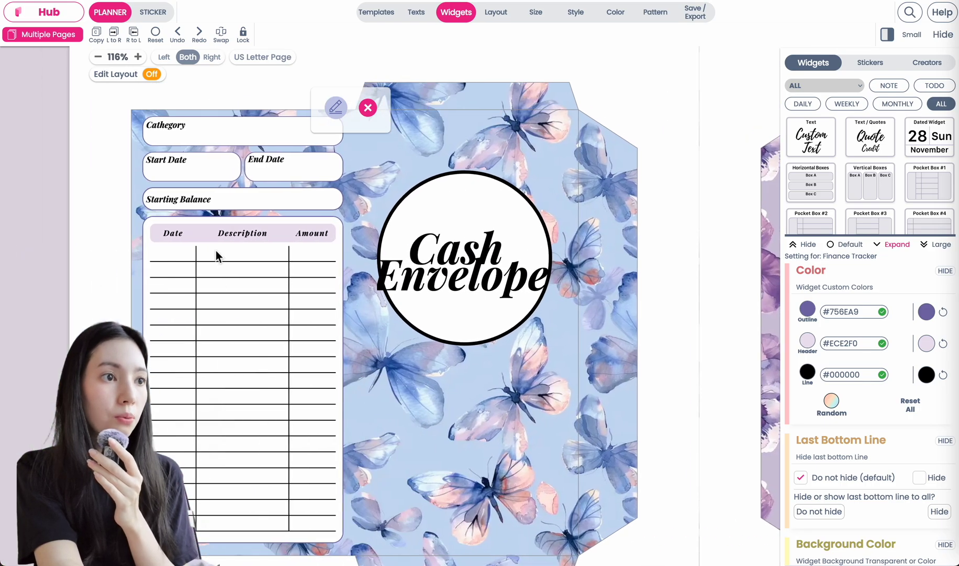
scroll(213, 238, "right", 16)
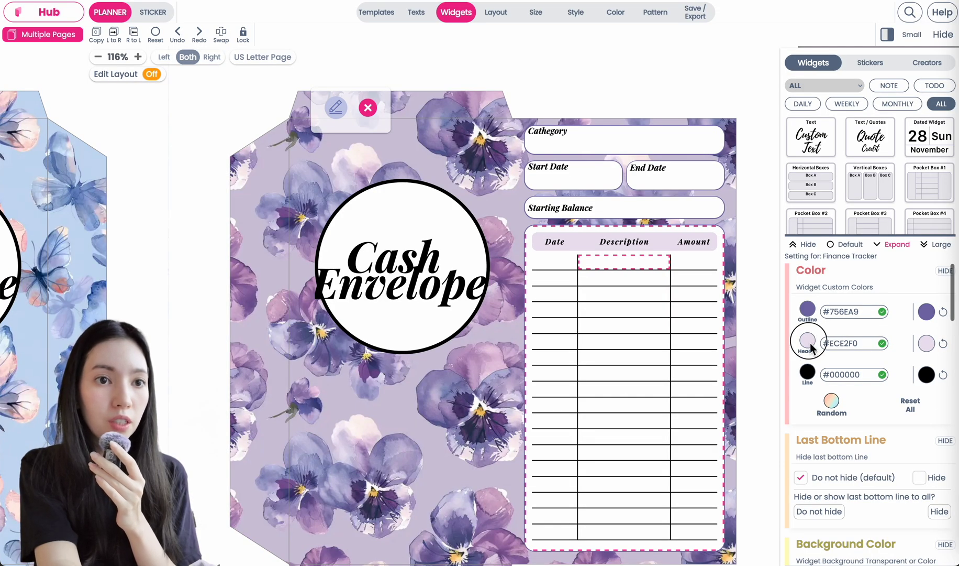
Try the Slay the Day tones #D4A5A5 and #232931 as the Finance Tracker's header color, then reset the header color.
left_click(810, 341)
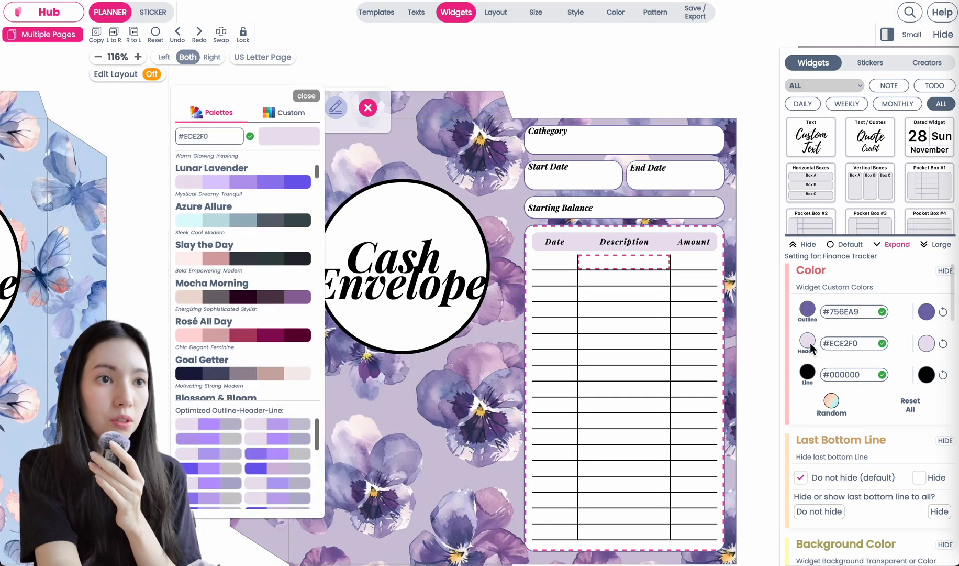
left_click(227, 247)
left_click(214, 247)
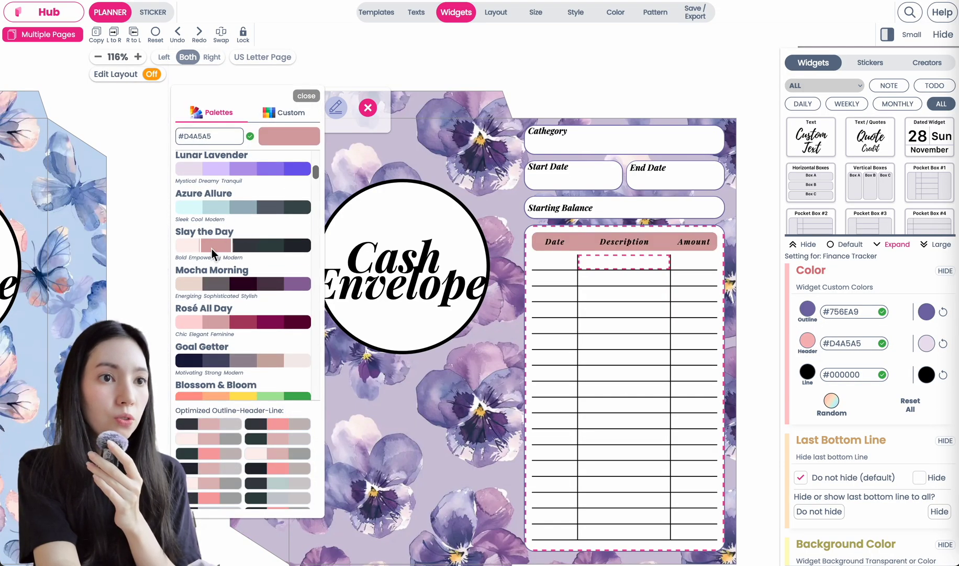
left_click(299, 247)
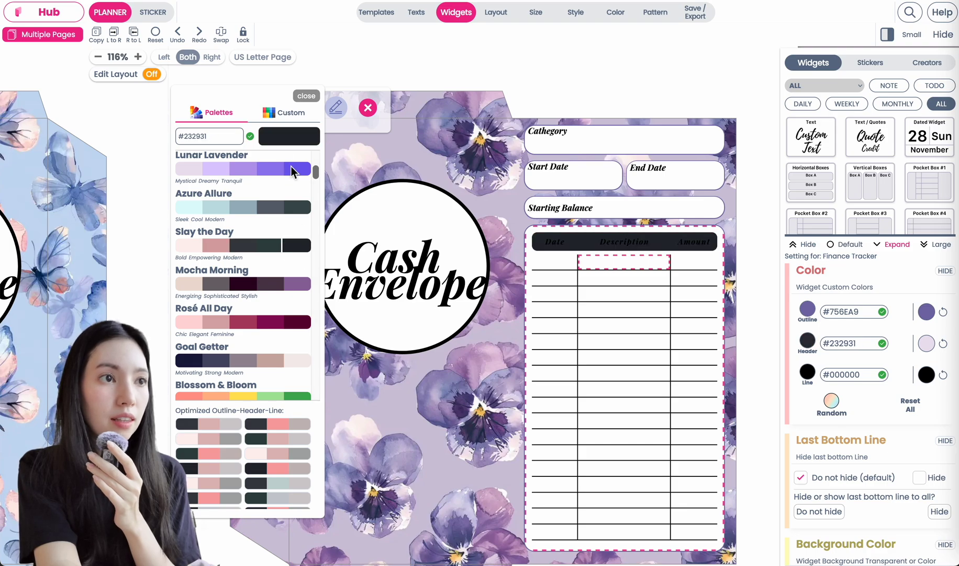
left_click(308, 97)
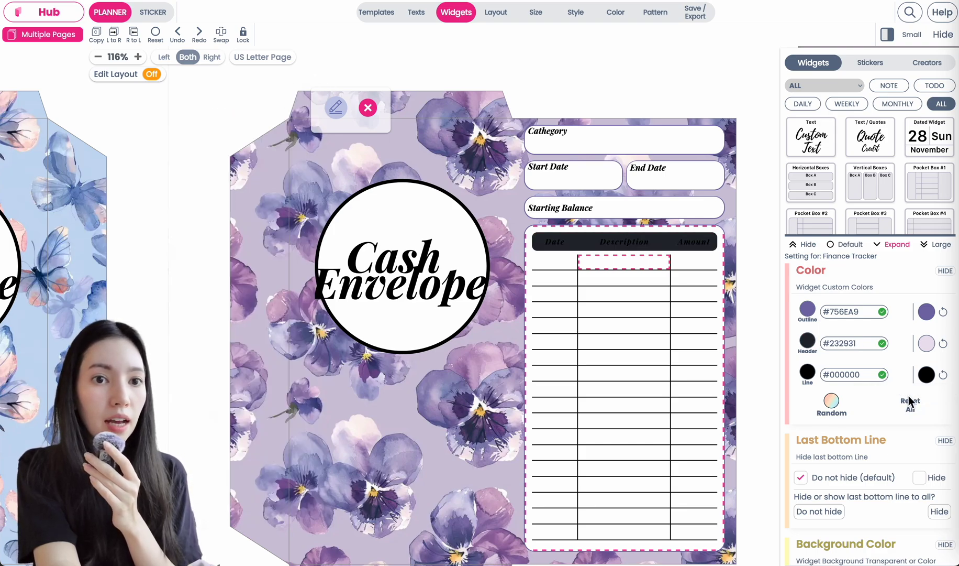
left_click(943, 343)
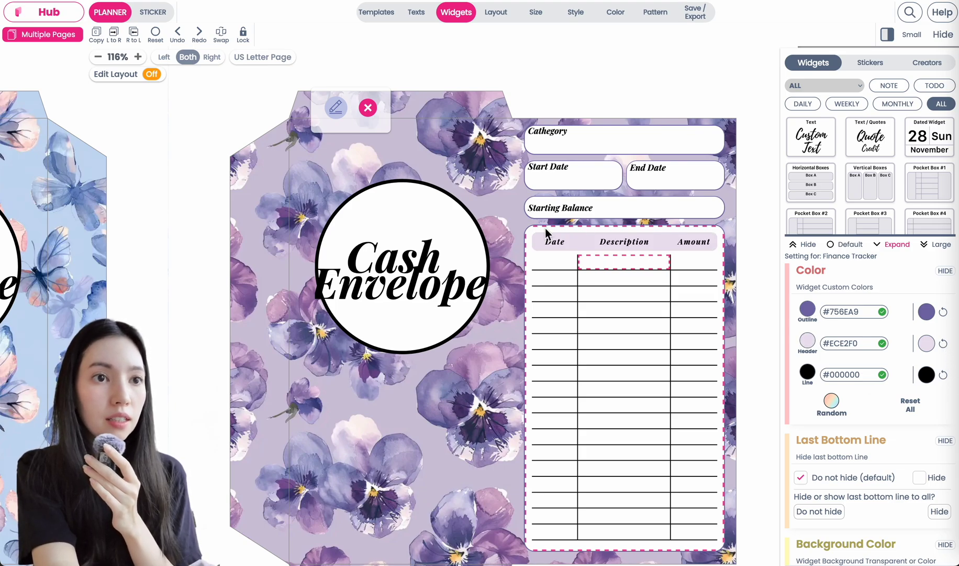
Delete the quote text from the circular widget on the butterfly envelope.
scroll(546, 228, "down", 3)
scroll(545, 228, "left", 3)
scroll(315, 247, "up", 3)
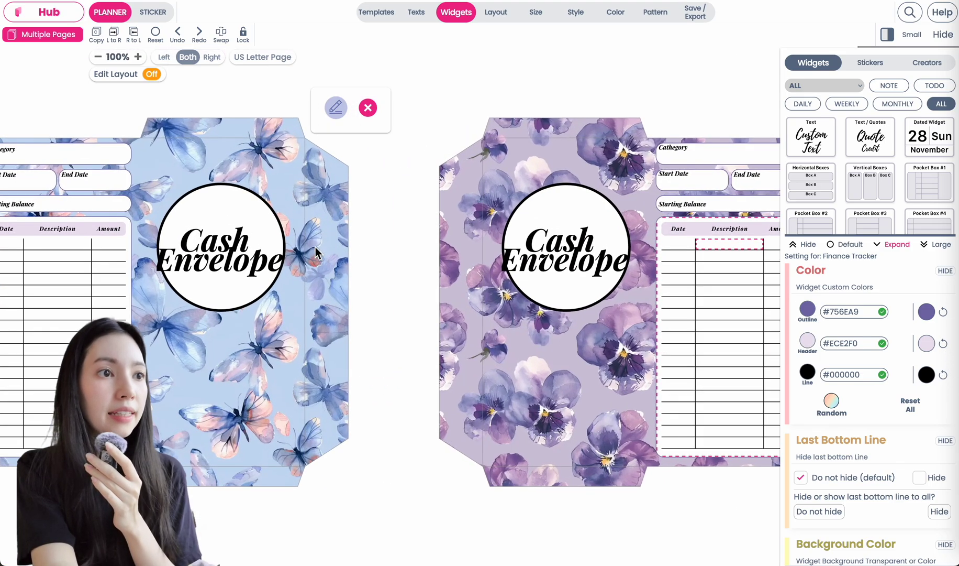
scroll(315, 247, "left", 2)
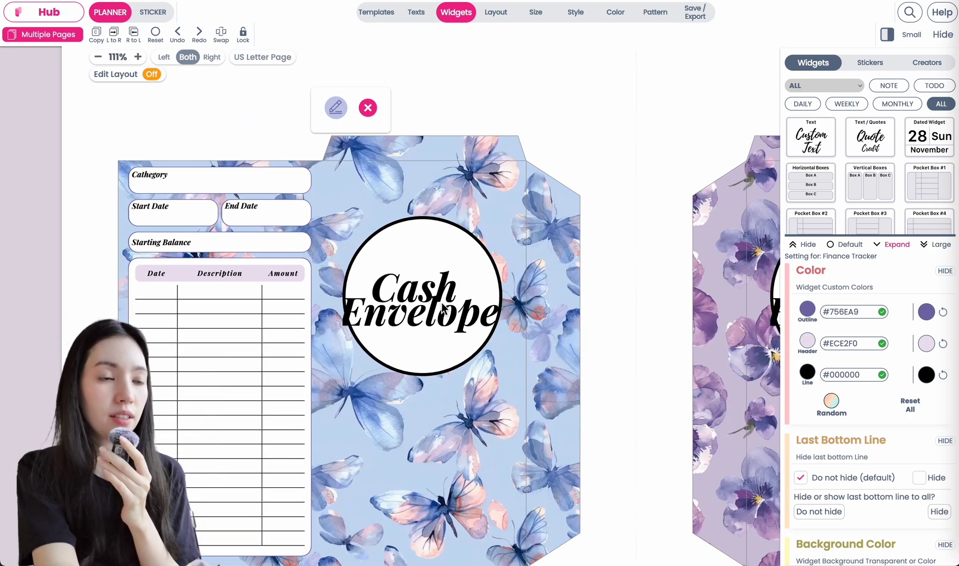
left_click(380, 313)
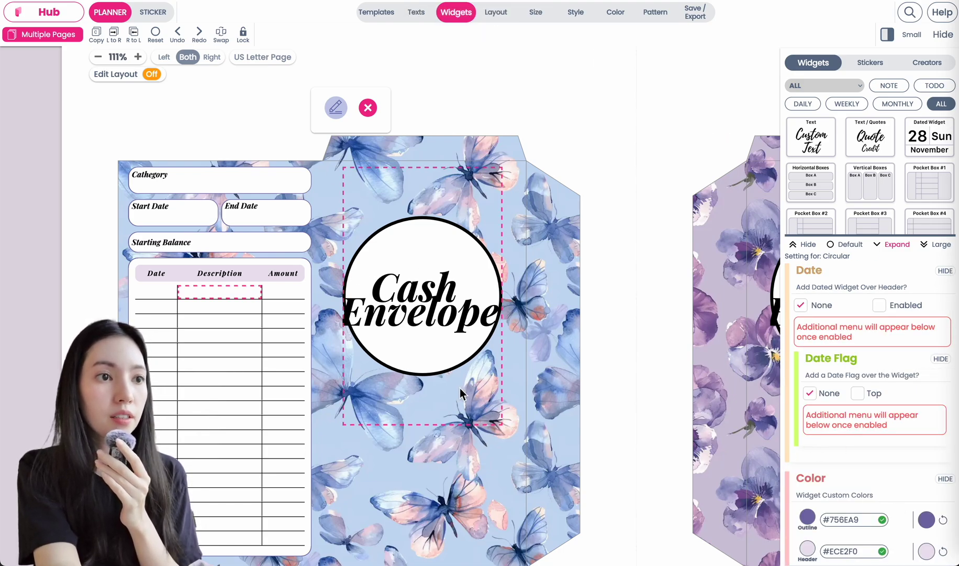
scroll(864, 426, "down", 5)
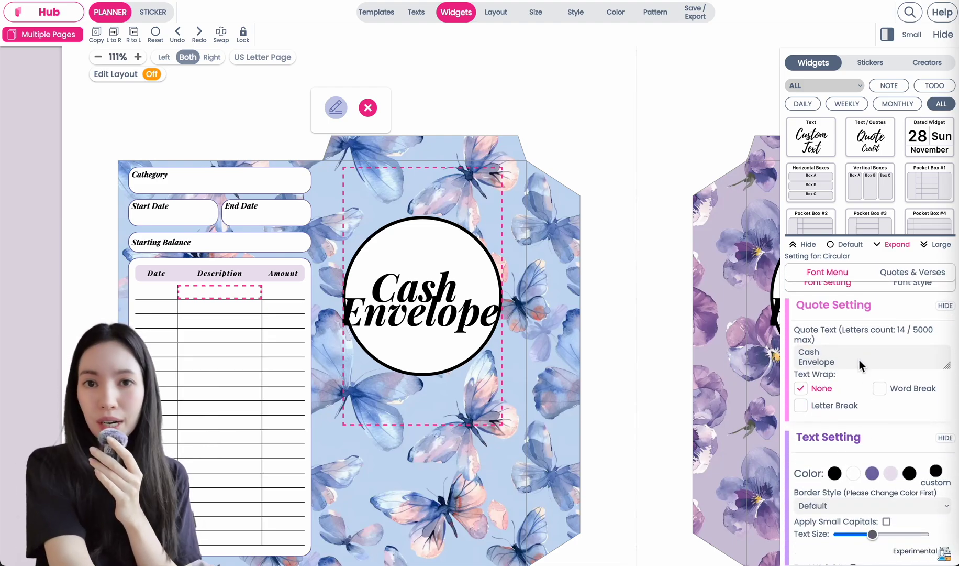
left_click_drag(850, 368, 795, 342)
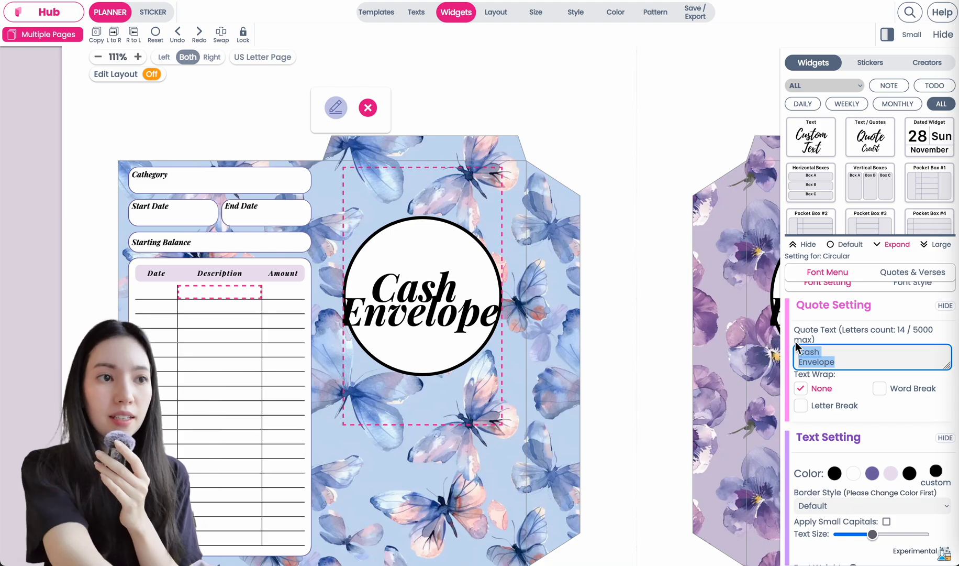
key("BackSpace")
Delete the quote text from the circular widget on the purple pansy envelope.
scroll(548, 322, "right", 5)
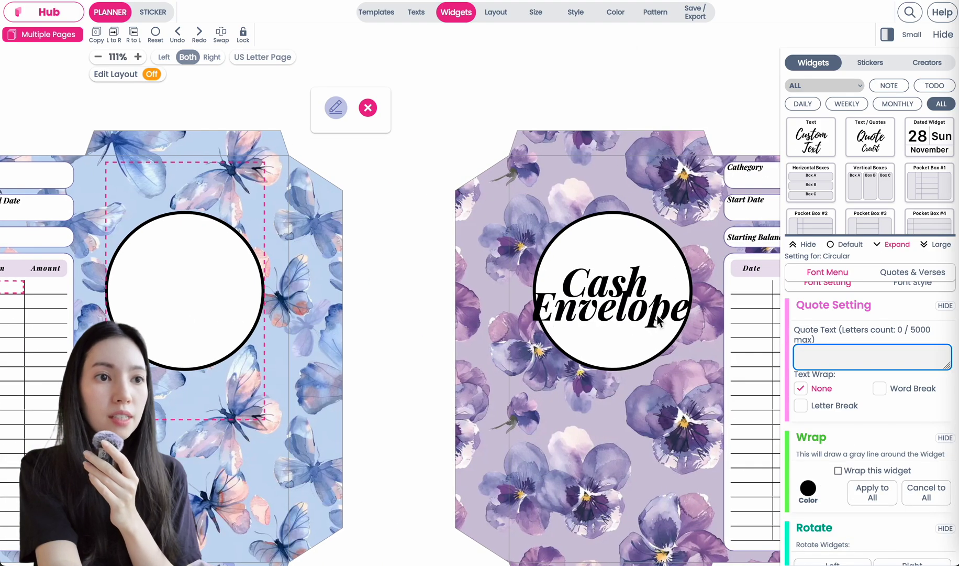
left_click(659, 321)
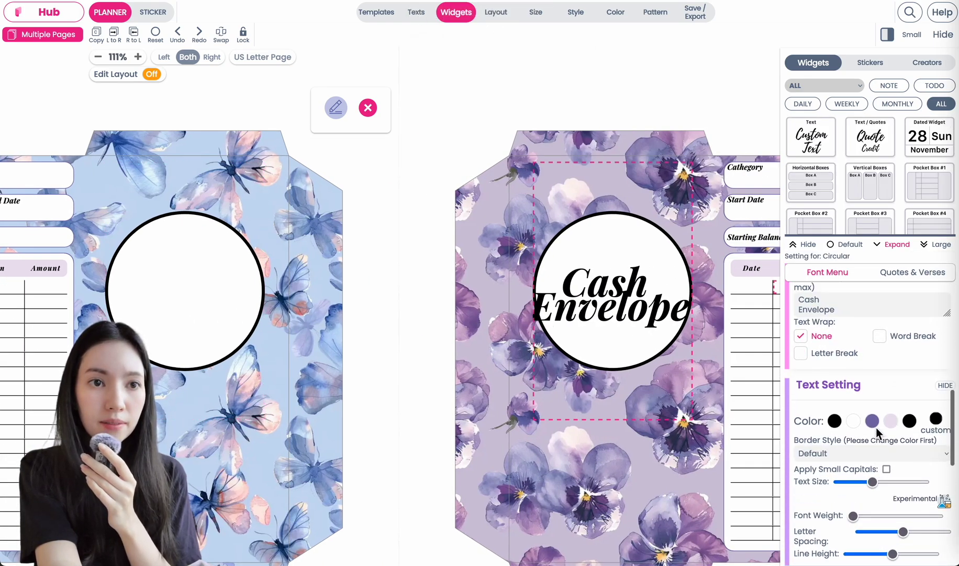
scroll(876, 424, "up", 3)
left_click_drag(825, 382, 796, 370)
key("BackSpace")
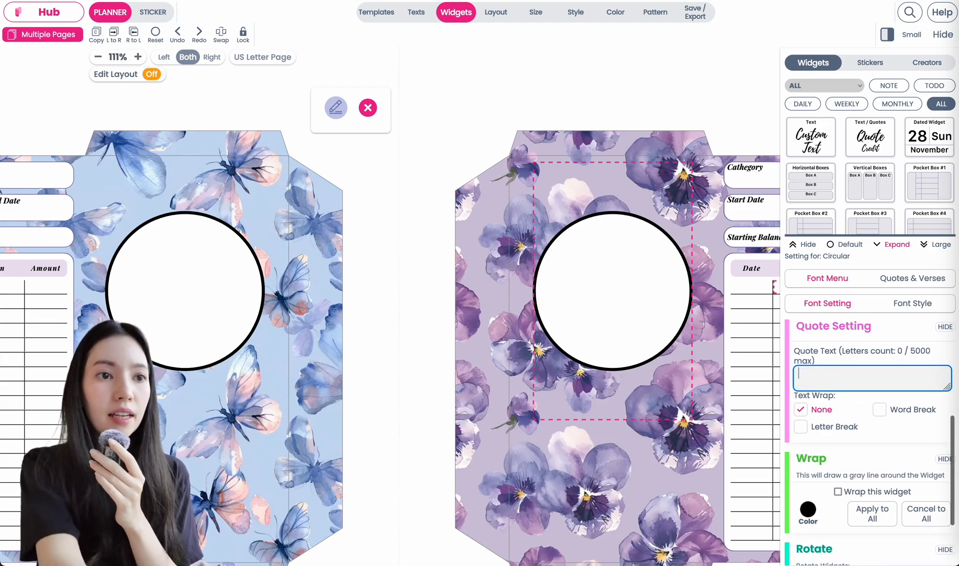
Switch to sticker editing and add a custom text sticker to the page.
scroll(335, 326, "left", 5)
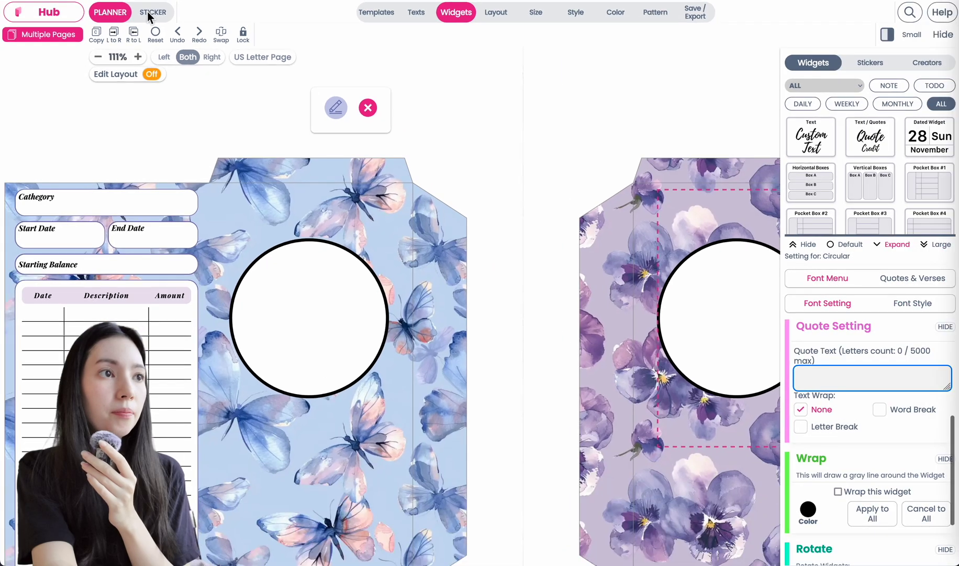
left_click(150, 19)
left_click(869, 61)
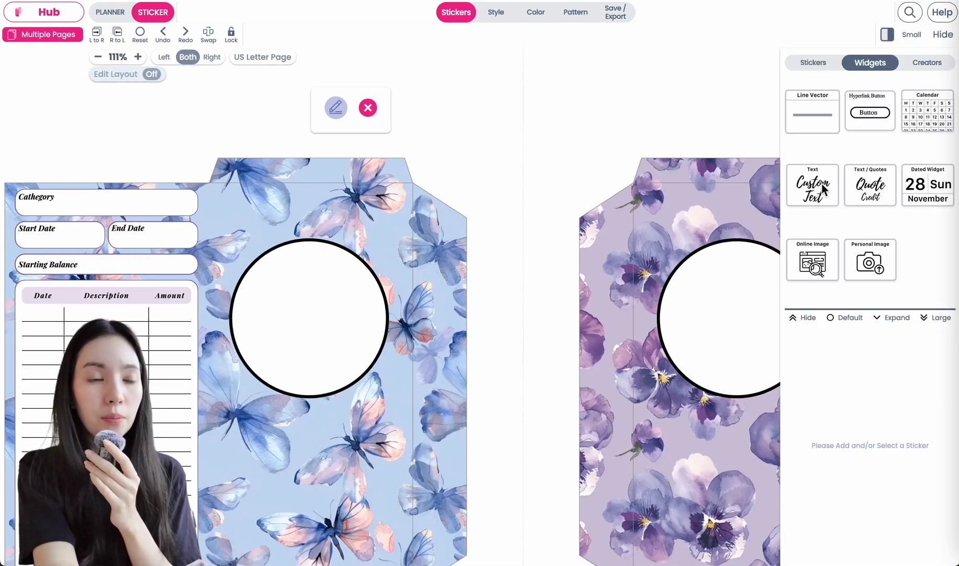
left_click(823, 188)
scroll(584, 99, "right", 3)
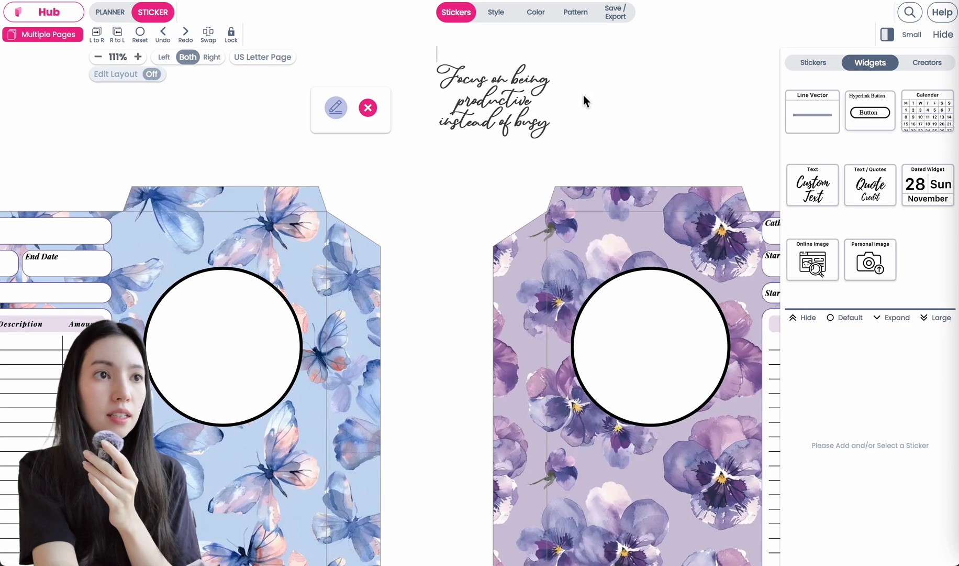
Move the new text sticker into the circle on the pansy envelope and center it there.
scroll(584, 97, "down", 5)
scroll(585, 96, "up", 4)
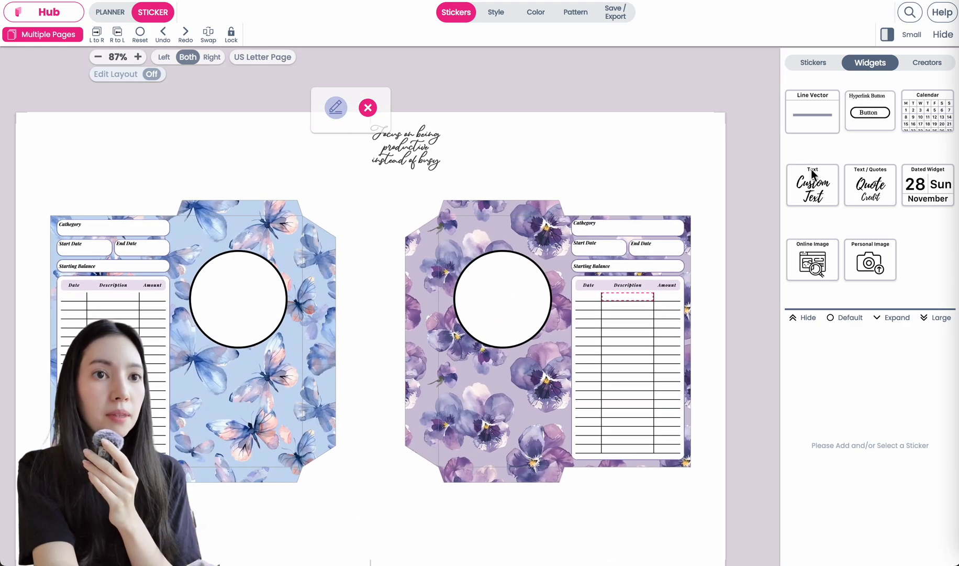
left_click(438, 142)
left_click_drag(438, 142, 546, 342)
left_click_drag(489, 291, 492, 293)
Replace the sticker's placeholder sentence with "Cash Envelope".
left_click_drag(940, 409, 680, 408)
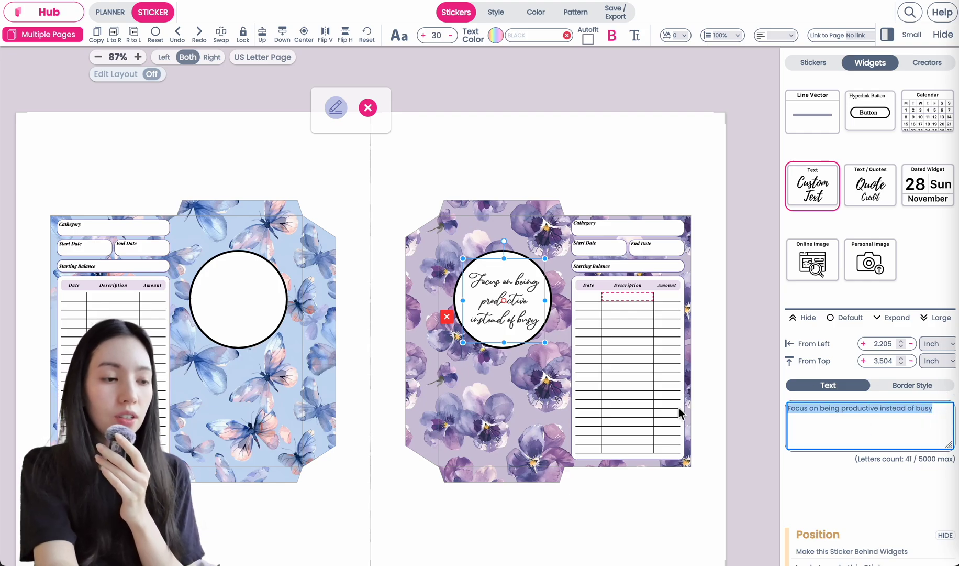
key("BackSpace")
type("Cas")
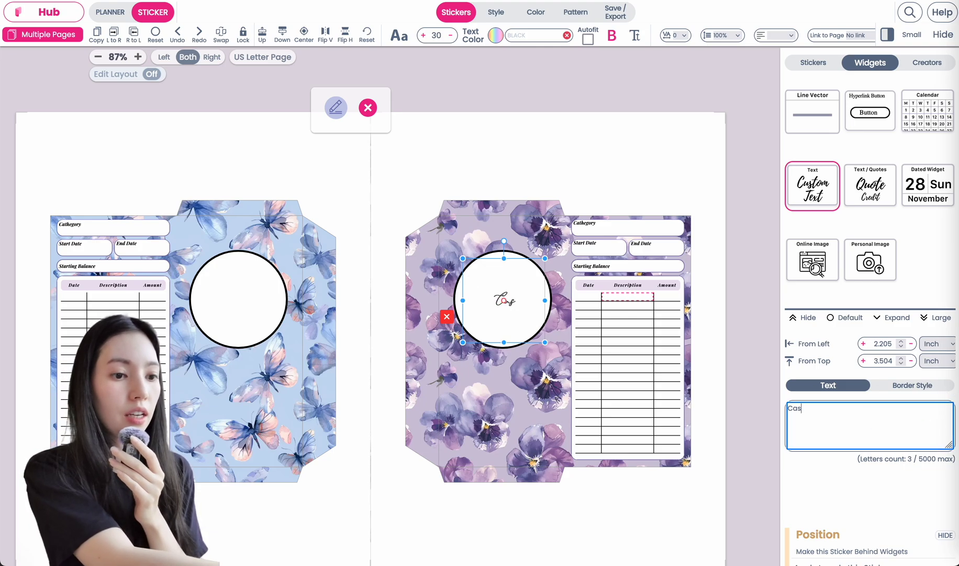
type("h Enve")
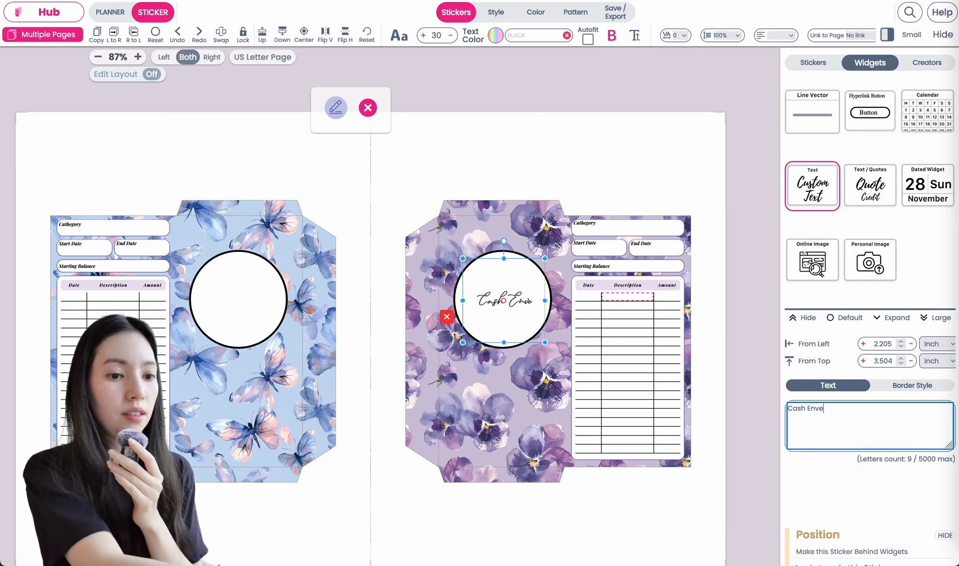
type("lope")
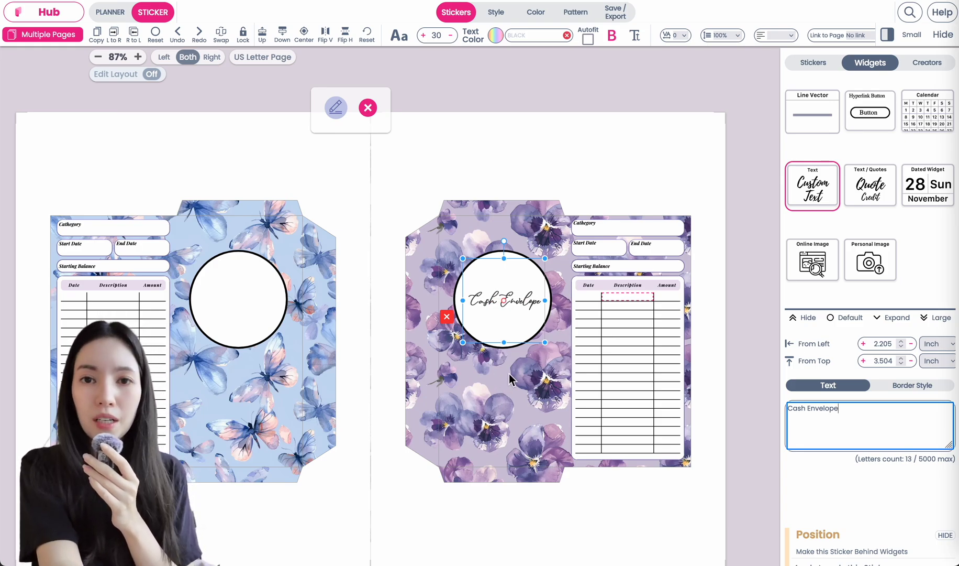
Reduce the height of the "Cash Envelope" text box and reposition it in the middle of the circle.
left_click_drag(506, 314, 504, 310)
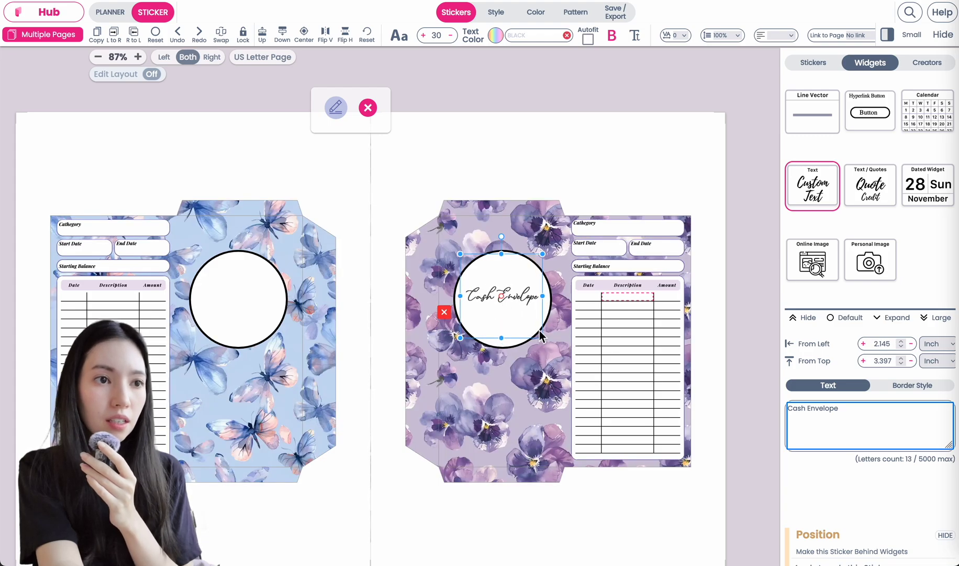
left_click_drag(543, 338, 545, 309)
left_click_drag(512, 279, 511, 295)
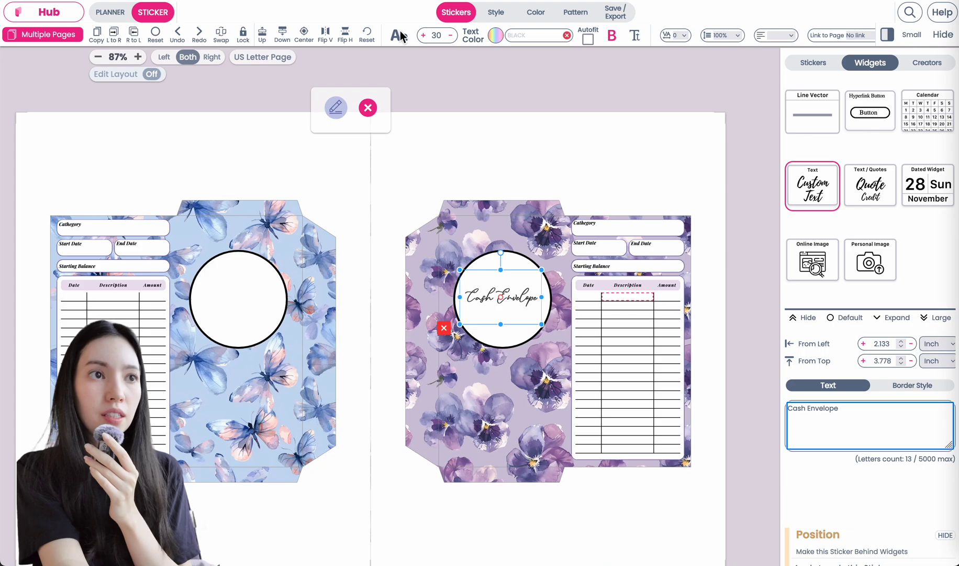
Cycle through the script fonts for the "Cash Envelope" sticker and apply Lovintime.
left_click(399, 35)
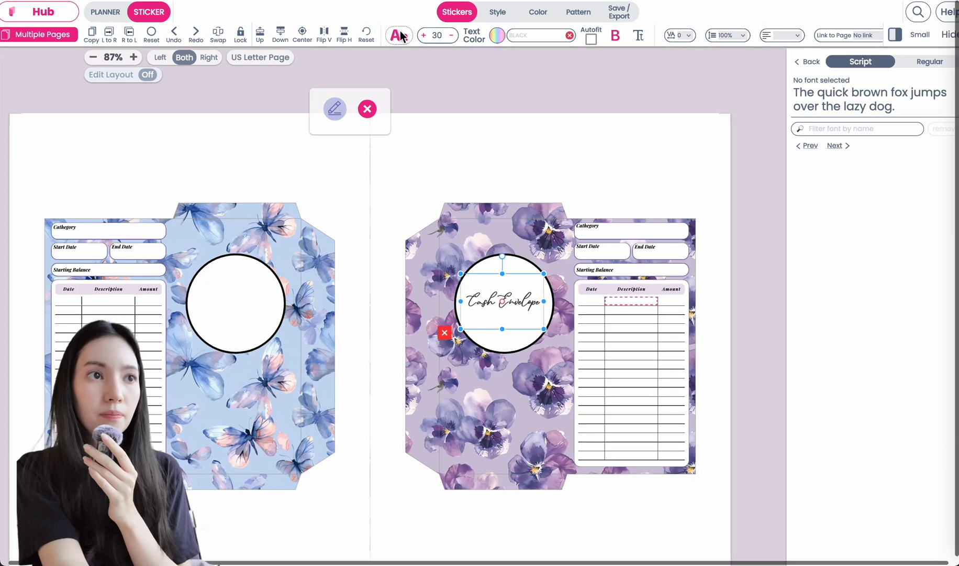
left_click(835, 166)
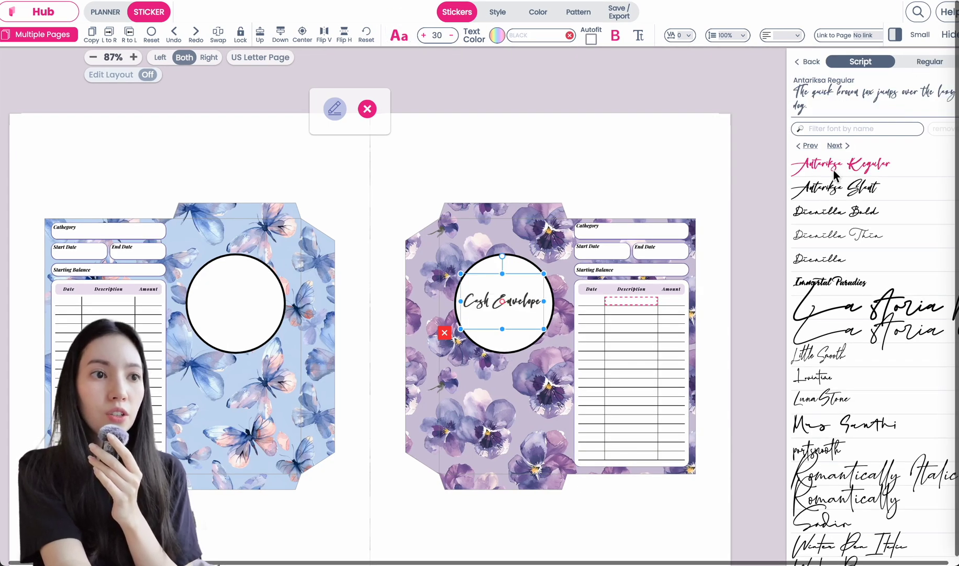
left_click(836, 145)
left_click(836, 146)
left_click(837, 146)
left_click(837, 145)
left_click(837, 146)
left_click(837, 146)
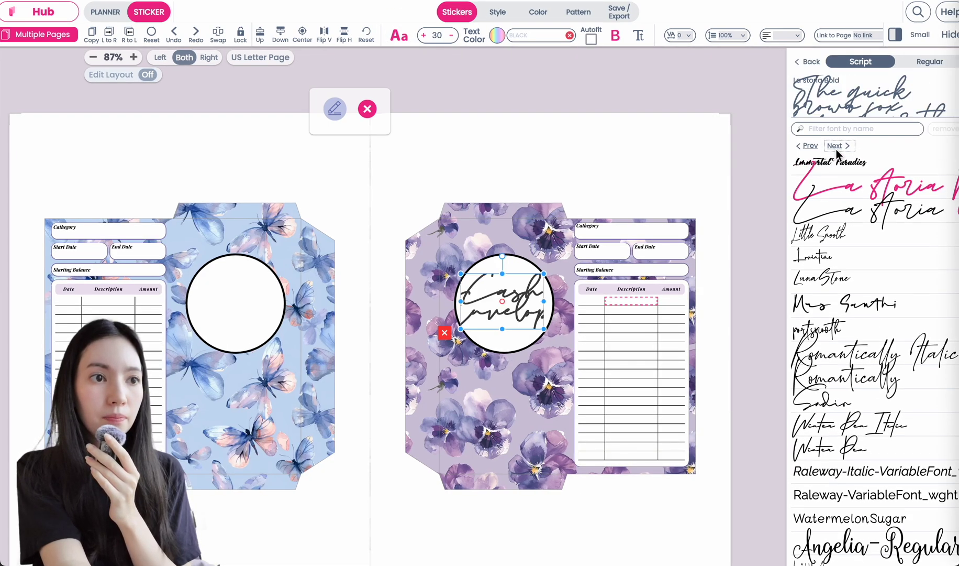
left_click(837, 146)
left_click(837, 146)
left_click(836, 147)
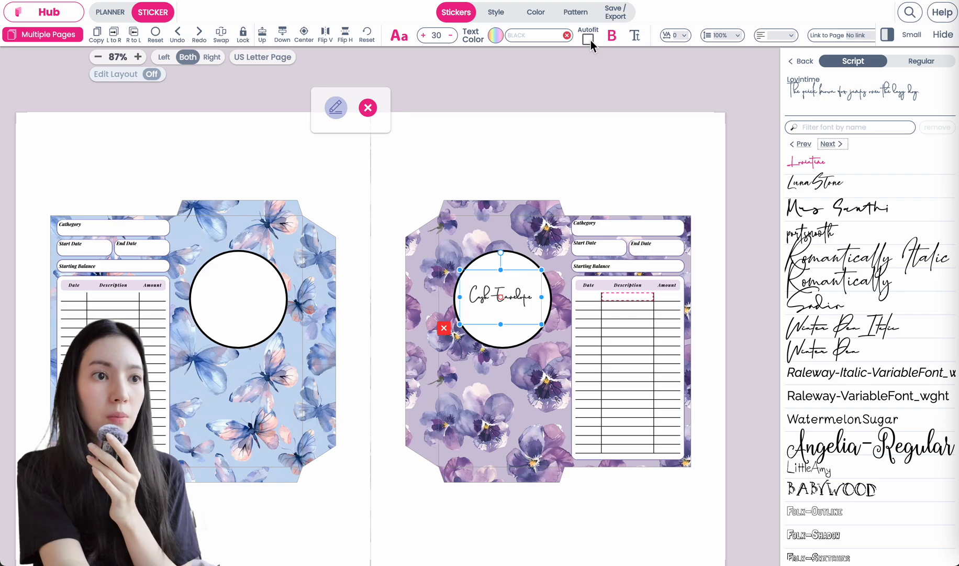
Enable Autofit for the sticker text and resize its box so the two words stack inside the circle.
left_click(588, 39)
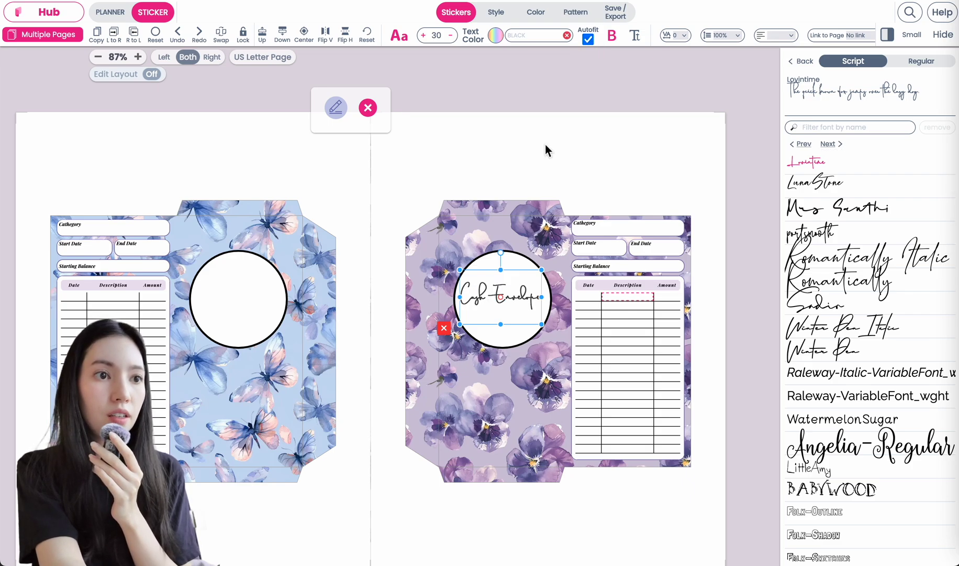
mouse_move(545, 324)
left_mouse_down()
mouse_move(595, 313)
mouse_move(549, 330)
mouse_move(583, 381)
mouse_move(552, 326)
mouse_move(581, 421)
mouse_move(628, 401)
mouse_move(529, 326)
left_mouse_up()
left_click(501, 282)
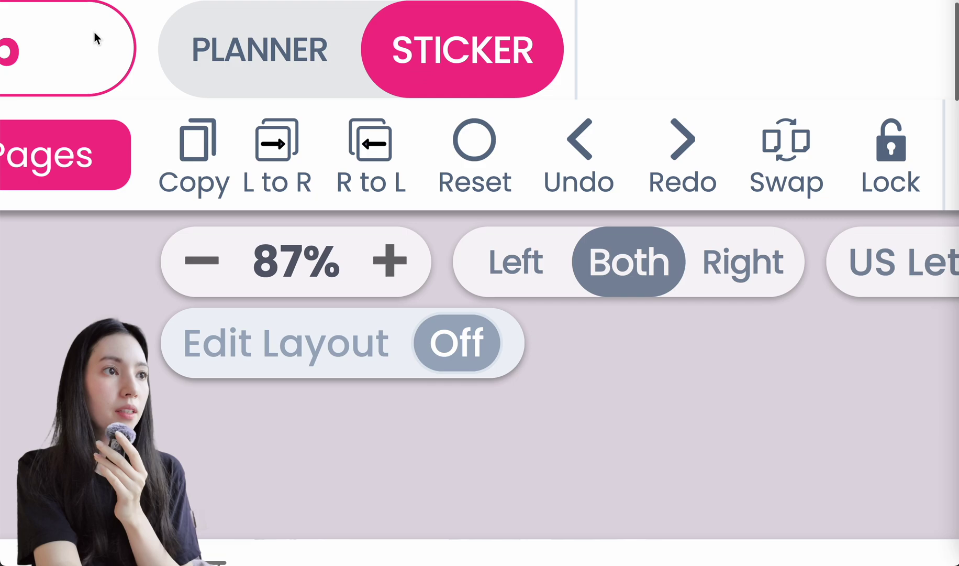
Copy the "Cash Envelope" sticker to the butterfly page, position it inside the empty circle and deselect it.
left_click(197, 152)
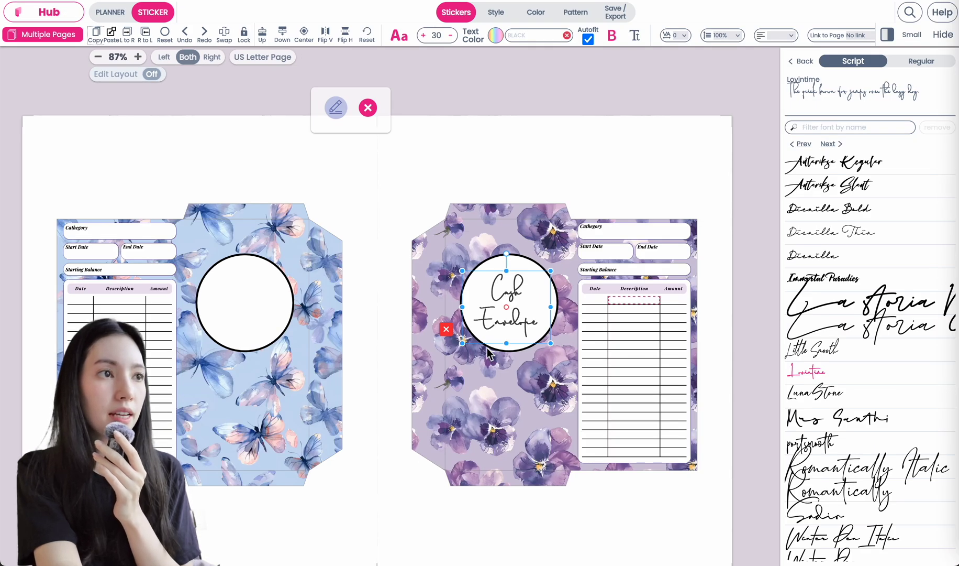
left_click(88, 150)
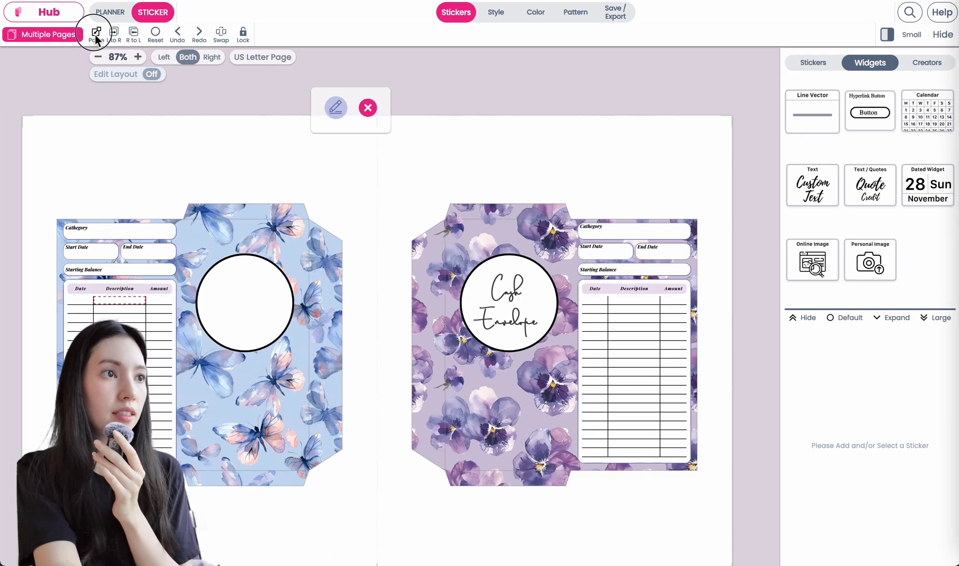
left_click(96, 35)
left_click_drag(175, 317, 259, 316)
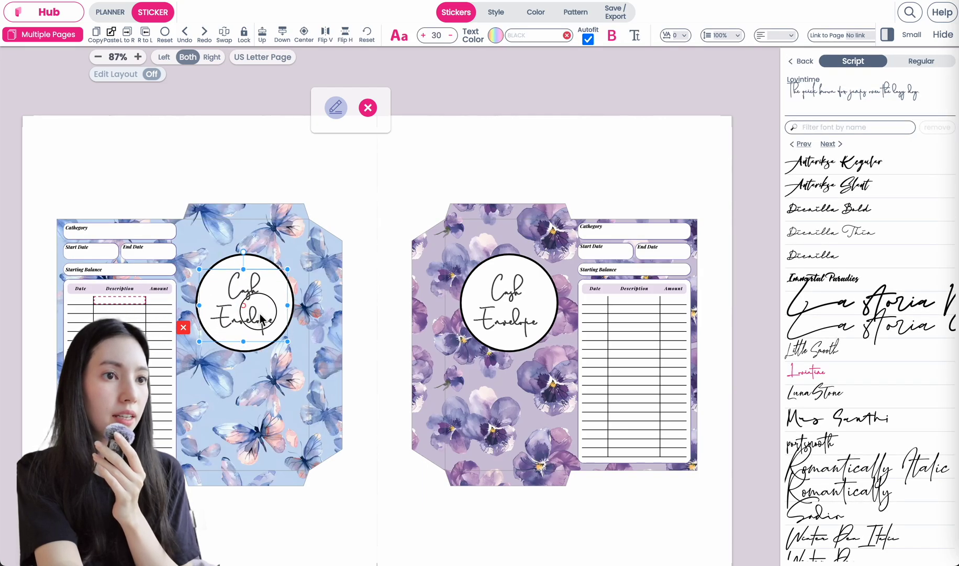
left_click(262, 400)
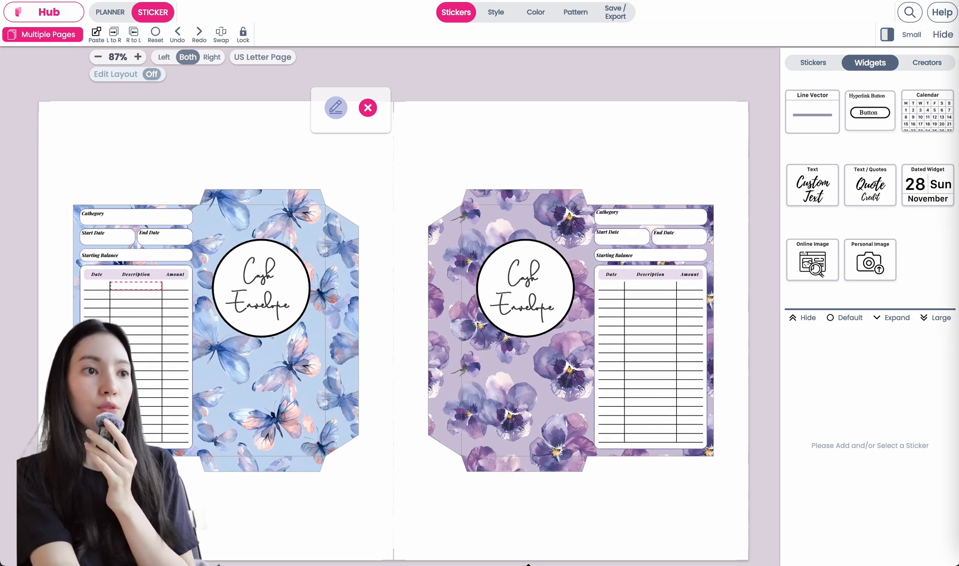
Generate a paper PDF of the selected page on US Letter Page, with the file name "Cash Envelope 3x6 Inches".
left_click(617, 12)
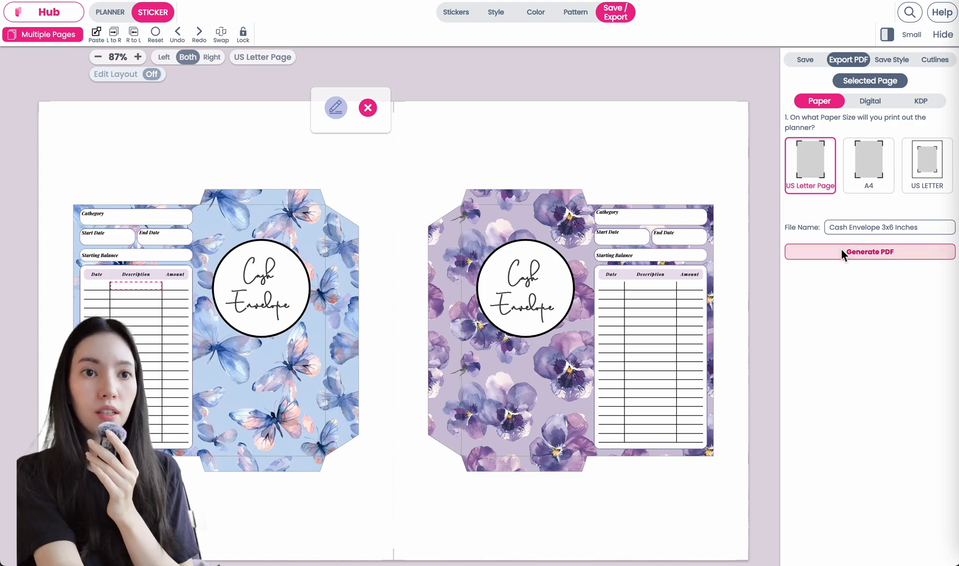
left_click(881, 250)
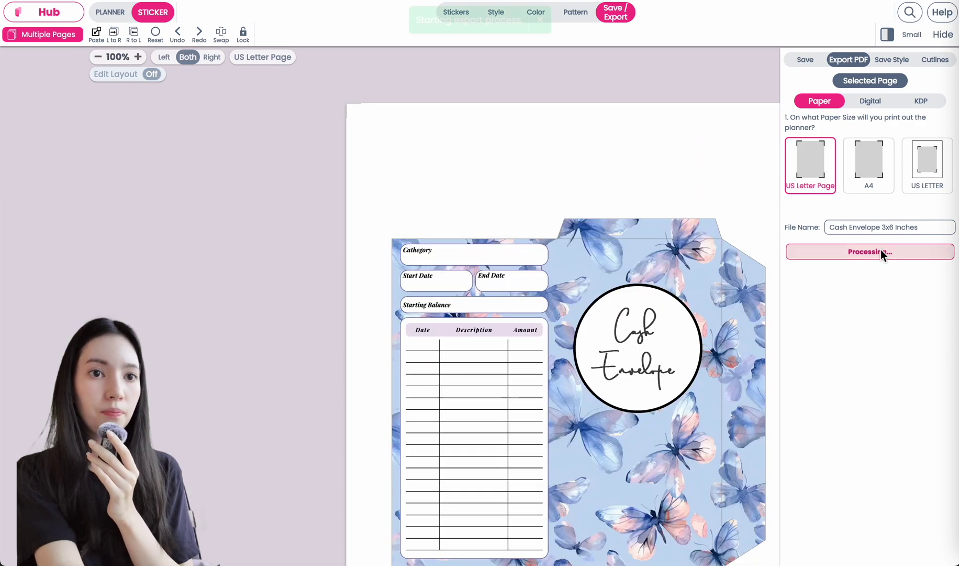
Open the generated PDF and examine the butterfly envelope page, looking closely at the "Cash Envelope" lettering.
left_click(491, 493)
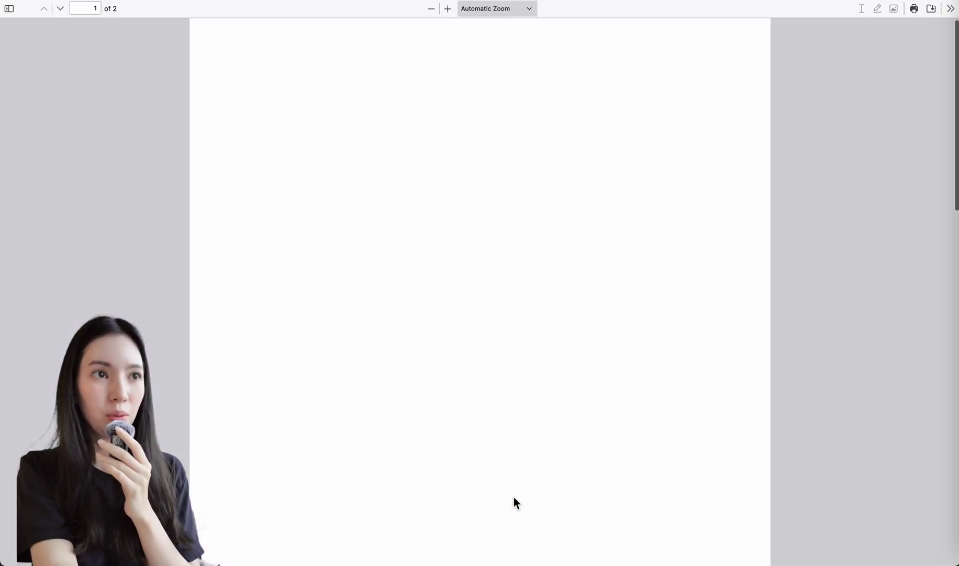
scroll(538, 361, "down", 15)
scroll(538, 361, "up", 15)
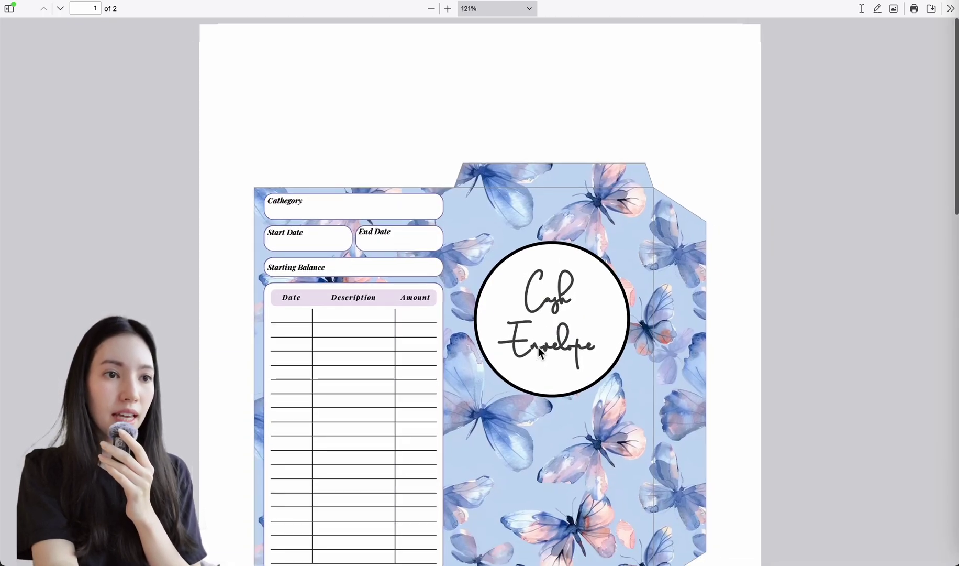
scroll(539, 347, "up", 5)
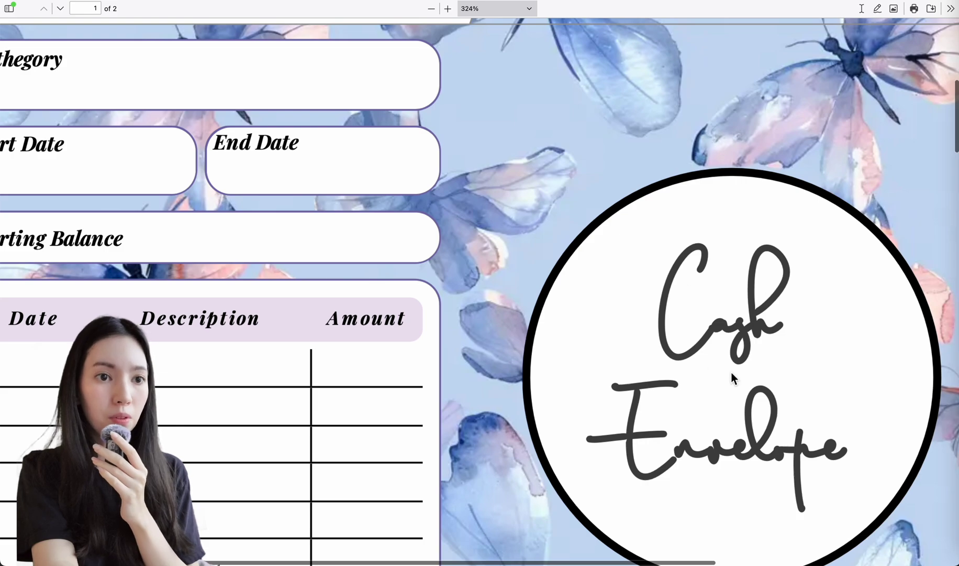
scroll(731, 372, "down", 5)
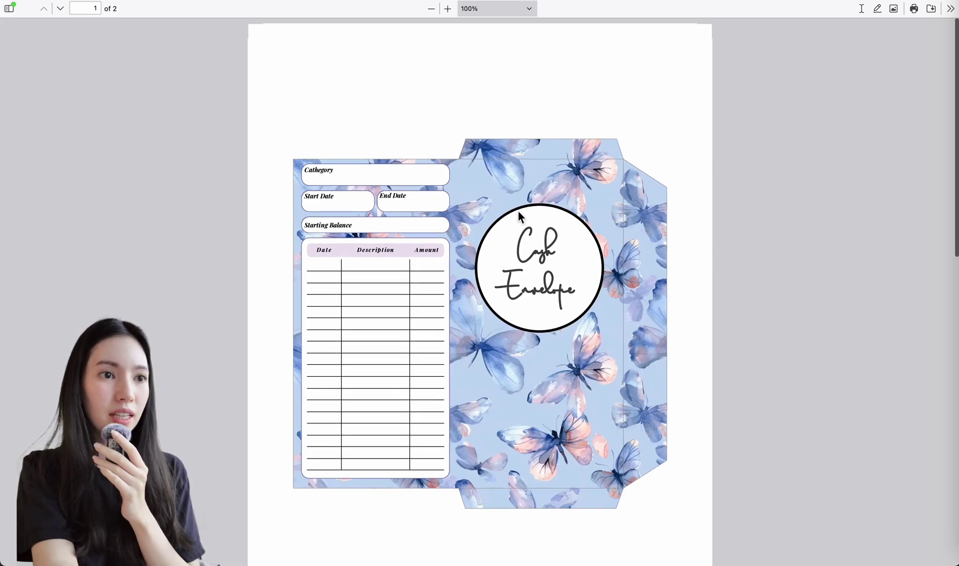
Back in the planner editor, turn off bold for the "Cash Envelope" stickers on both the butterfly and pansy pages and deselect them.
key("ctrl+shift+Tab")
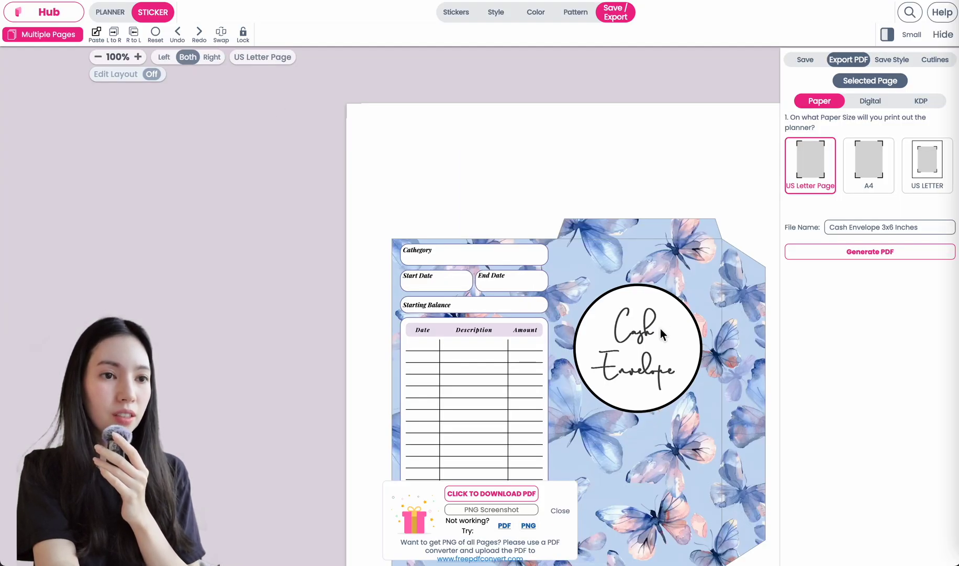
scroll(660, 328, "right", 9)
scroll(660, 328, "left", 3)
left_click(297, 288)
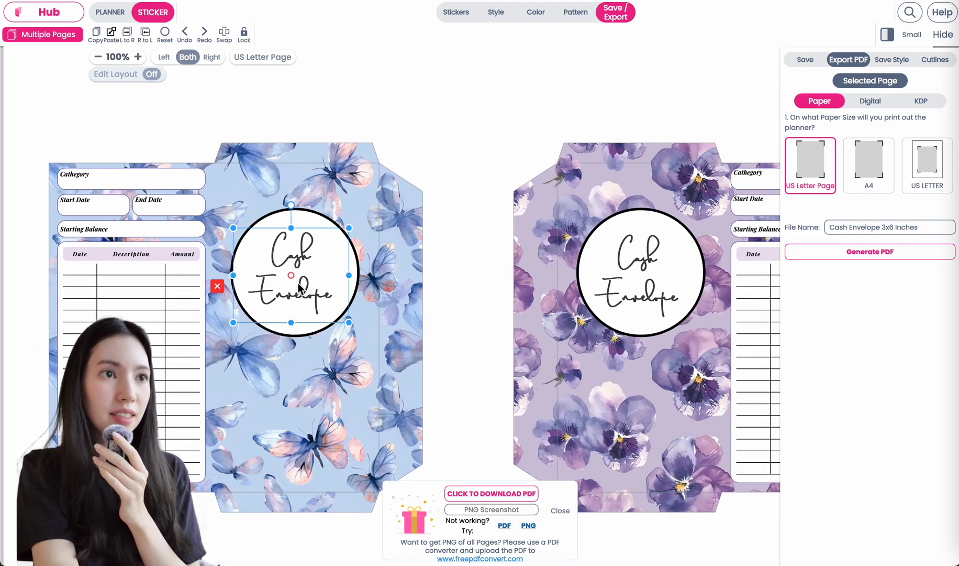
left_click(457, 12)
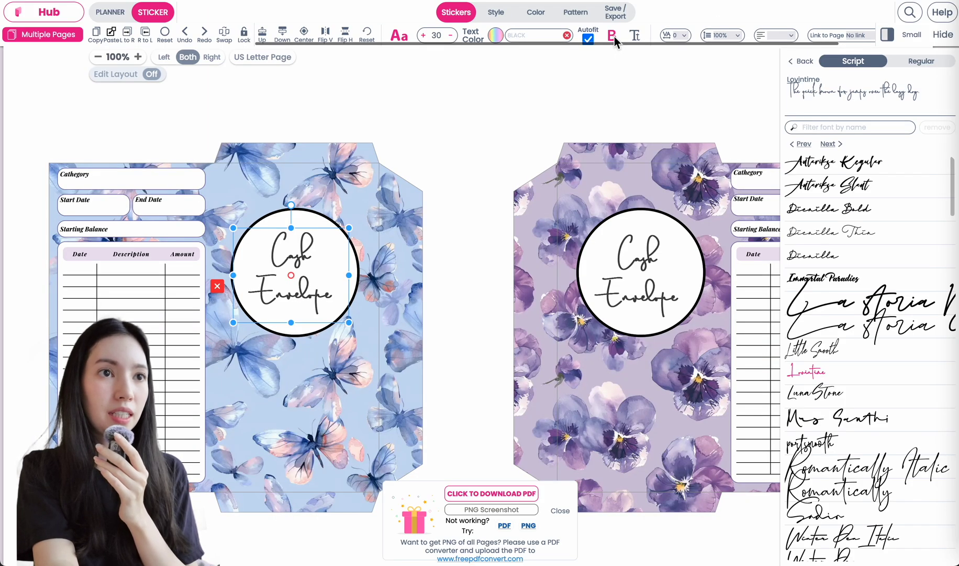
left_click(612, 35)
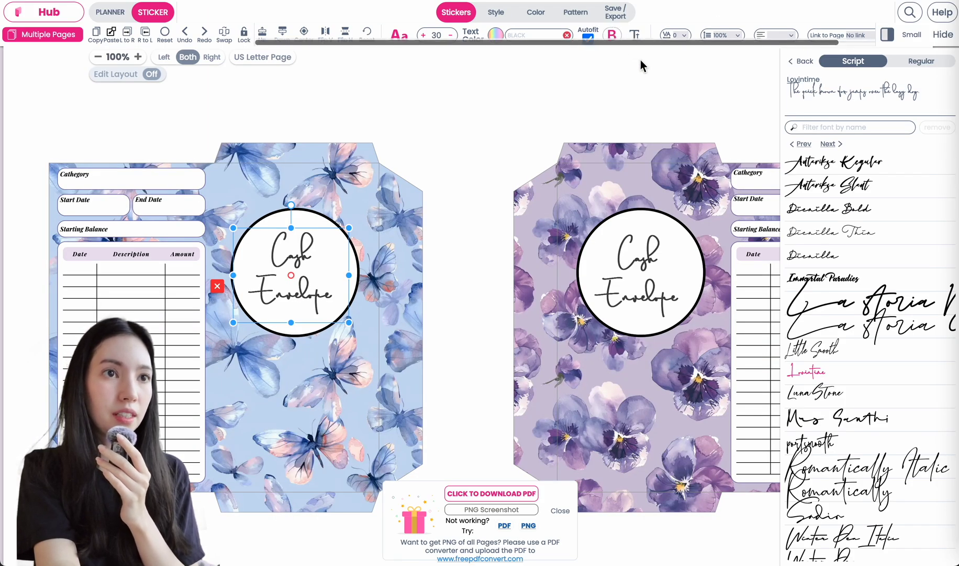
left_click(612, 35)
left_click(650, 266)
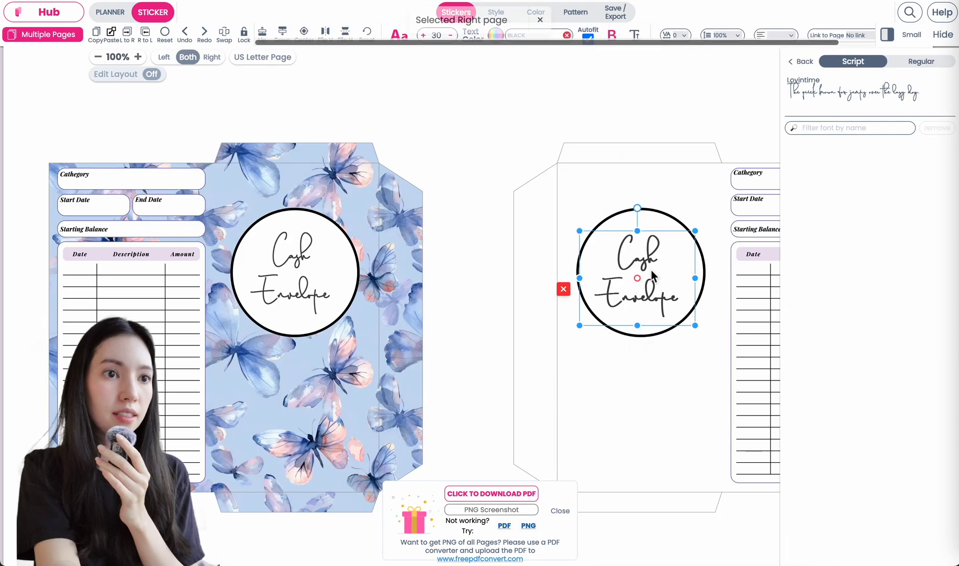
left_click(612, 37)
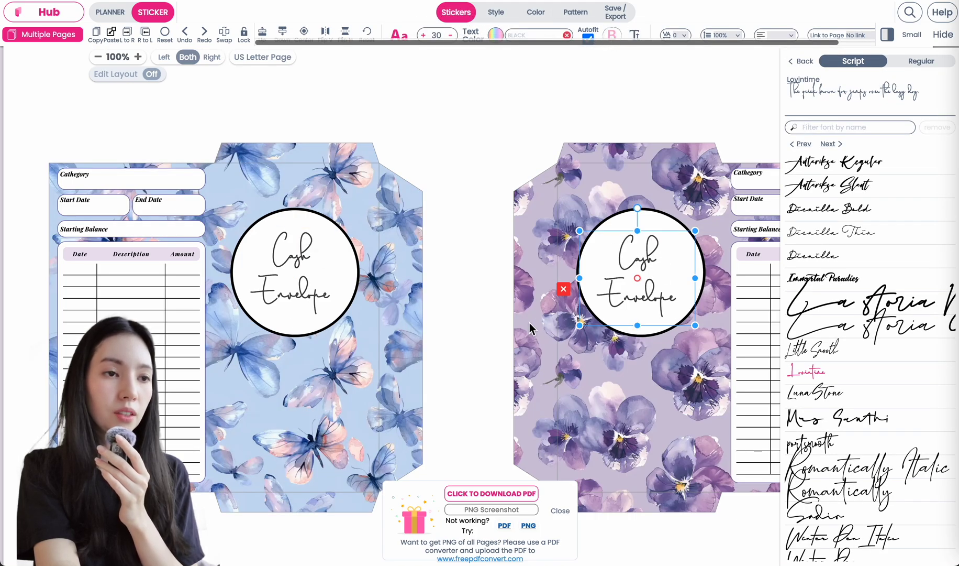
left_click(478, 317)
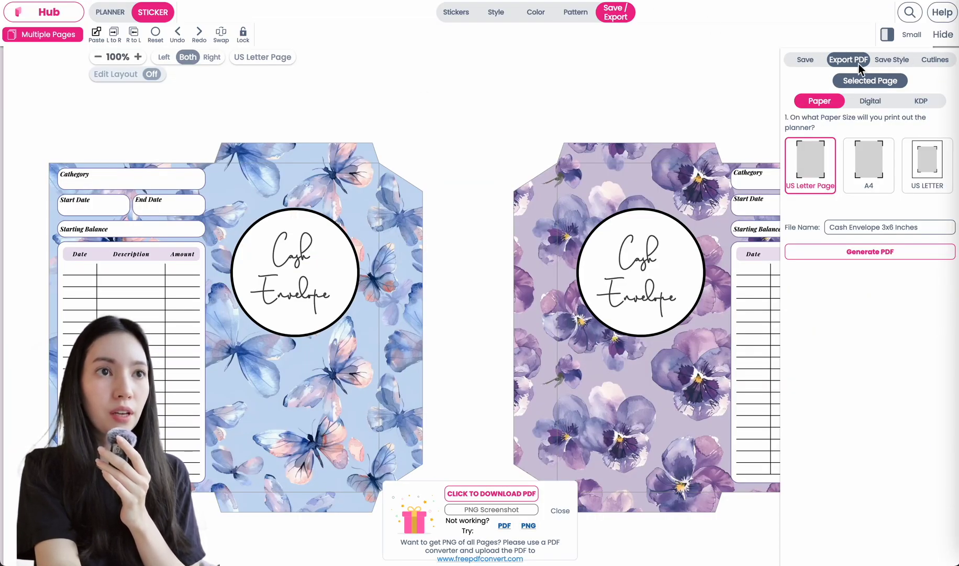
Generate the US Letter Page paper PDF again and open the new file to check the envelope lettering.
left_click(886, 252)
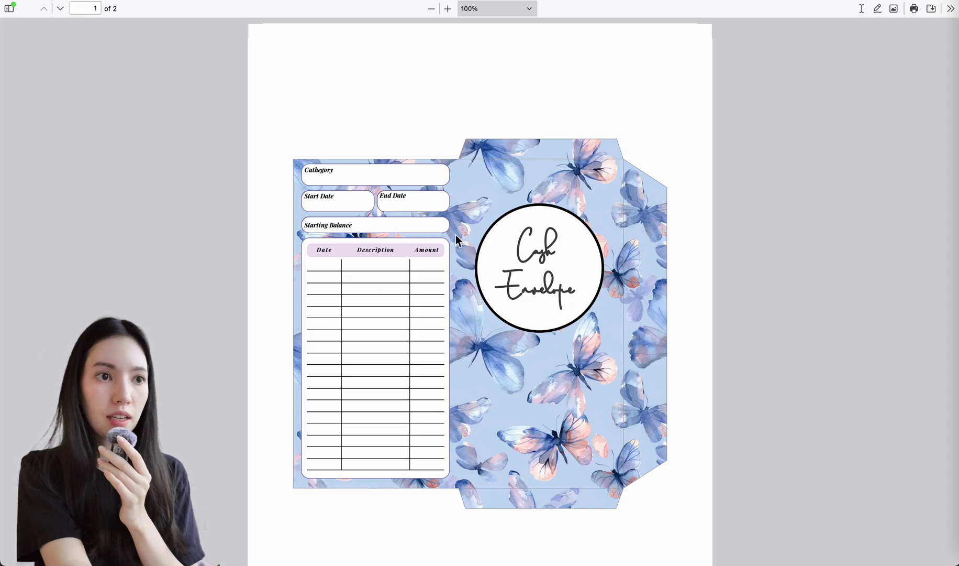
scroll(489, 359, "down", 1)
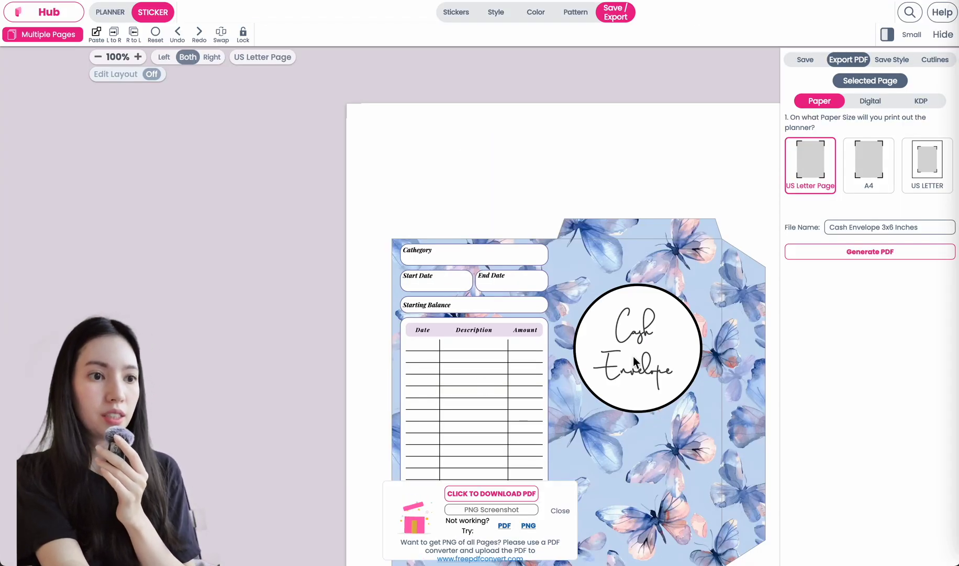
left_click(503, 493)
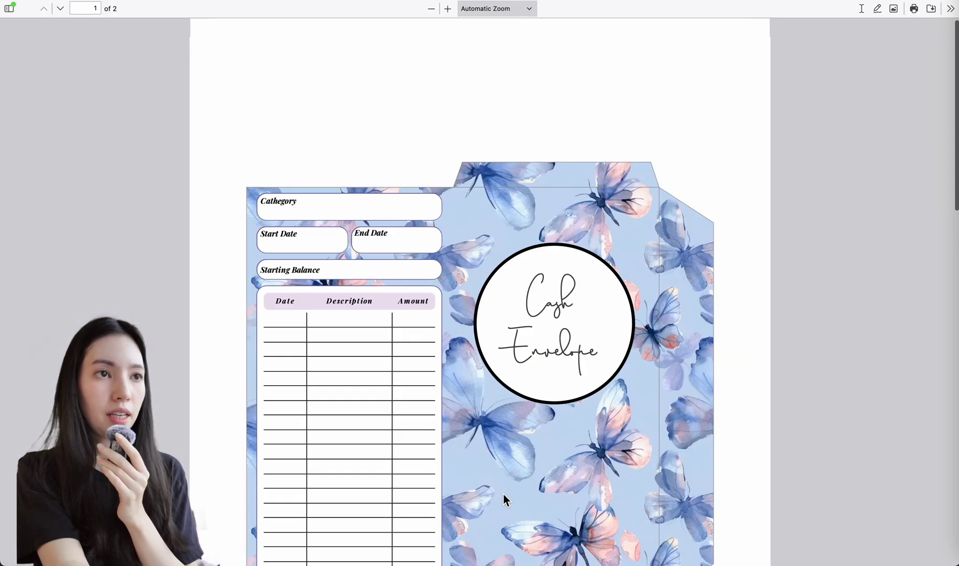
scroll(522, 333, "up", 1, "ctrl")
scroll(522, 334, "up", 1, "ctrl")
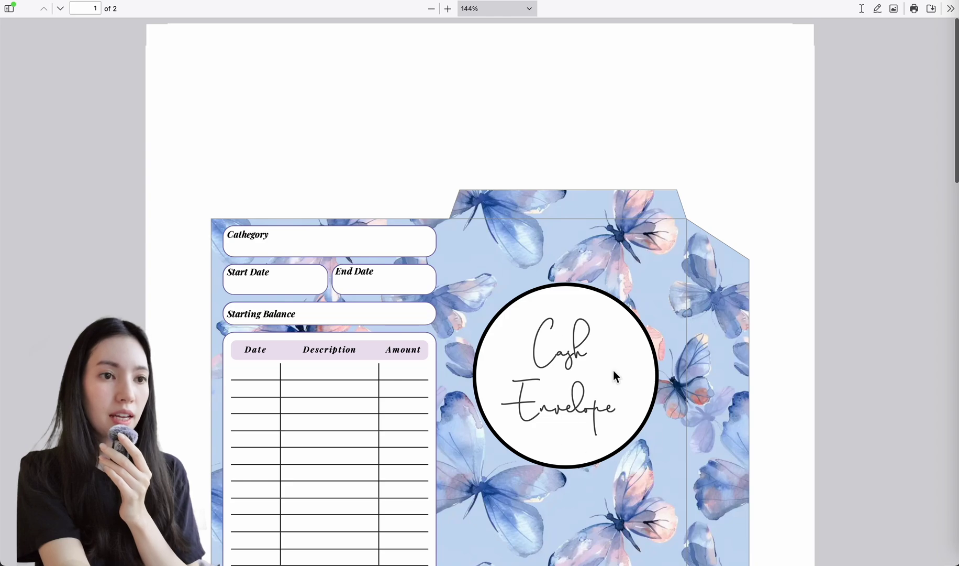
scroll(562, 387, "down", 5)
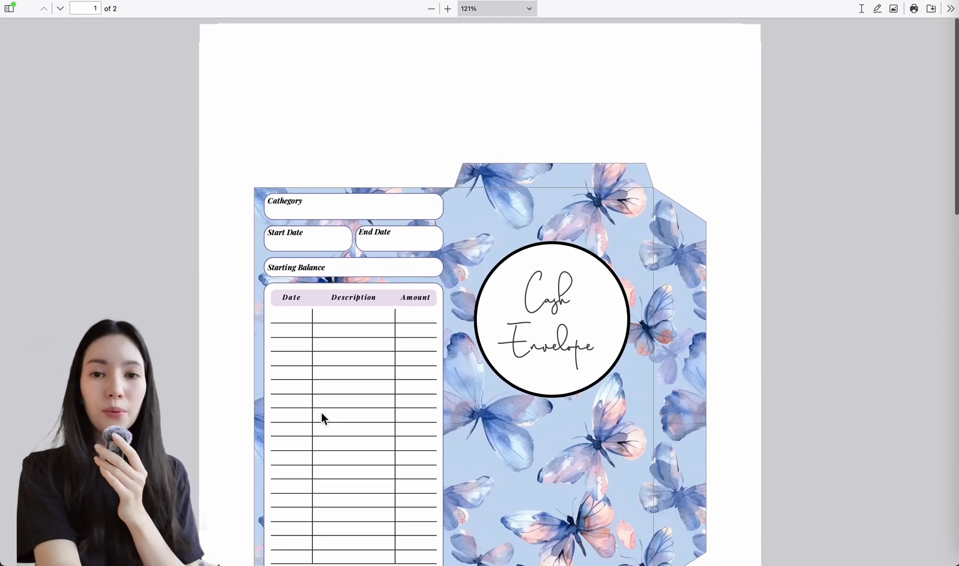
Save the PDF to the Downloads folder under the file name "CashEnvelope-tutorial".
left_click(935, 14)
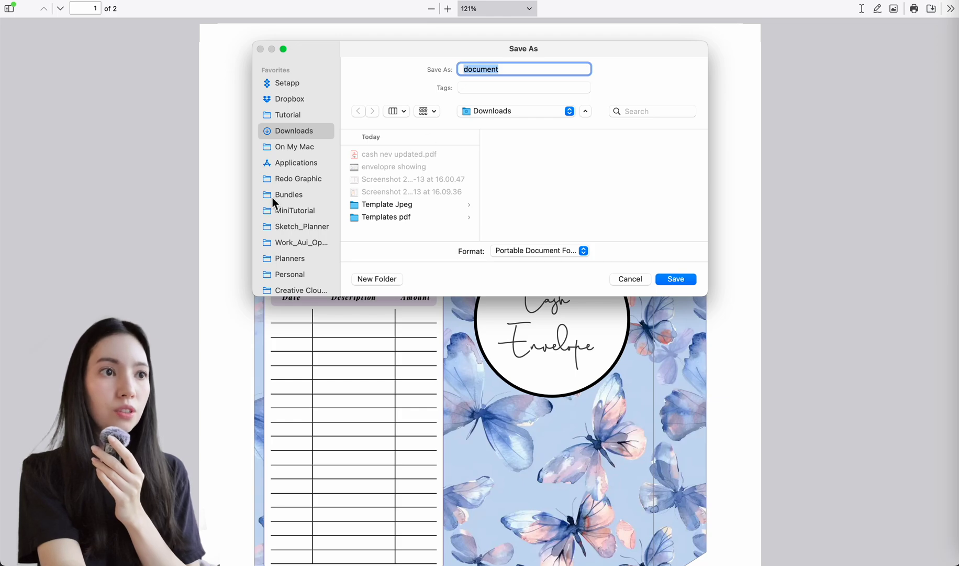
type("Cash")
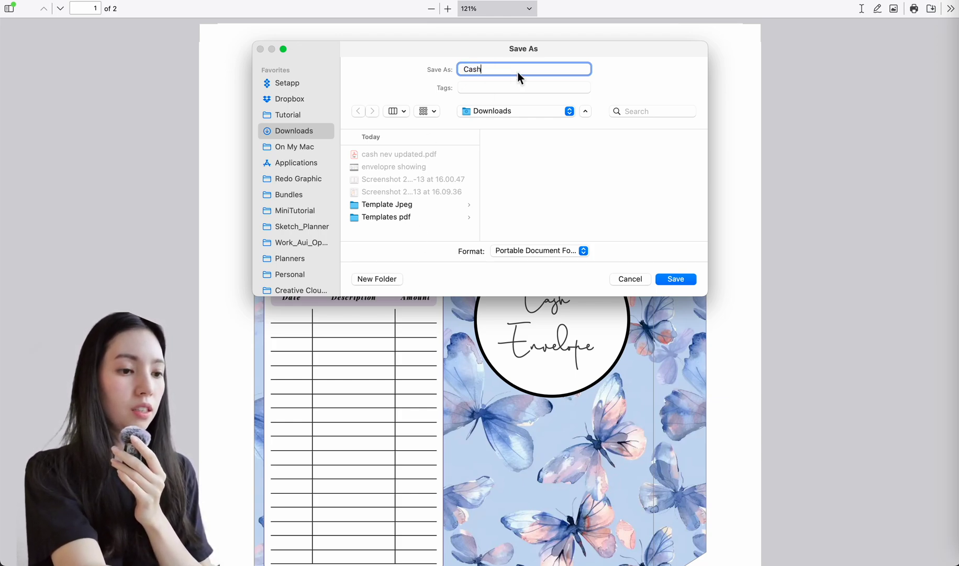
type("Envelope-tutorial")
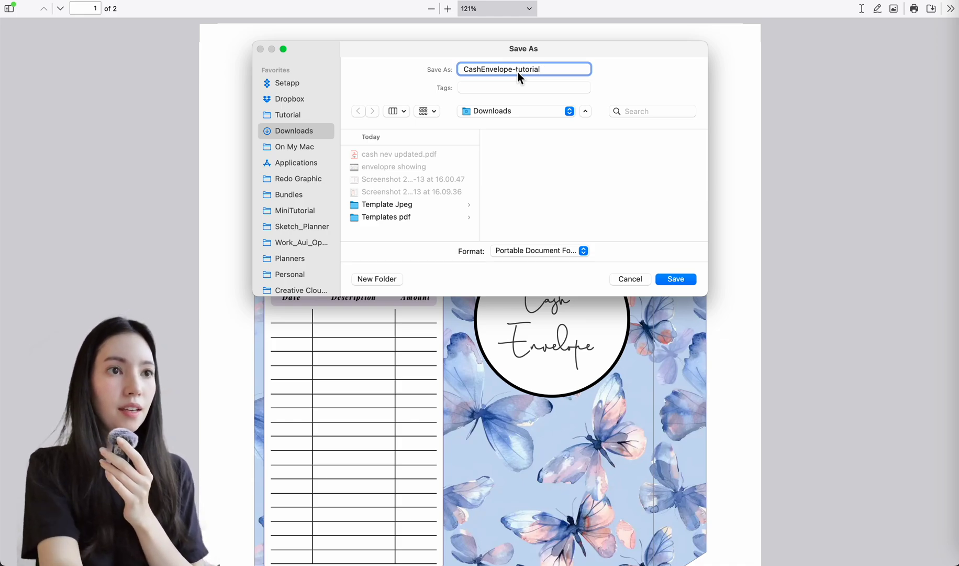
left_click(674, 282)
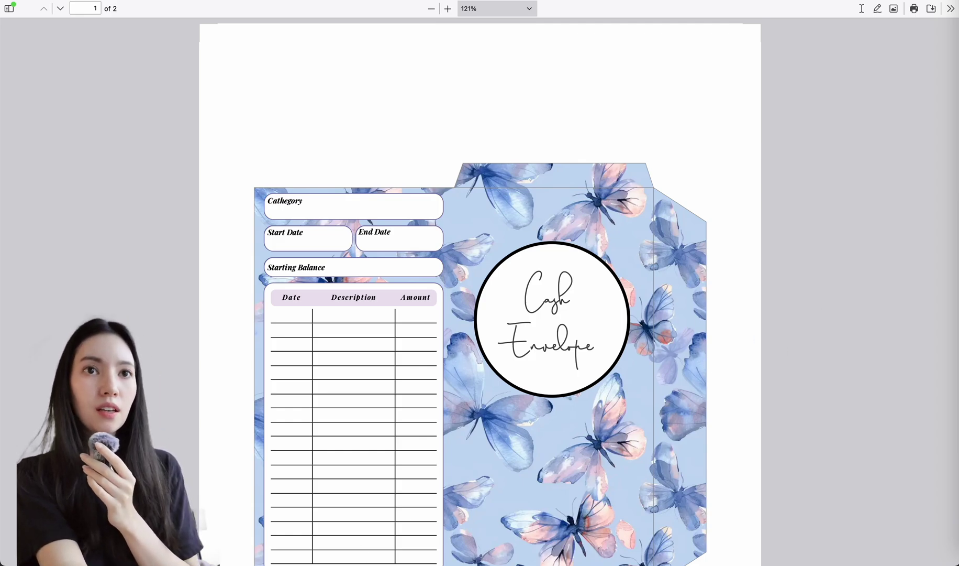
Switch to Finder, open CashEnvelope-tutorial.pdf from Downloads with Adobe Acrobat Reader and look through both envelope pages.
key("super+Tab")
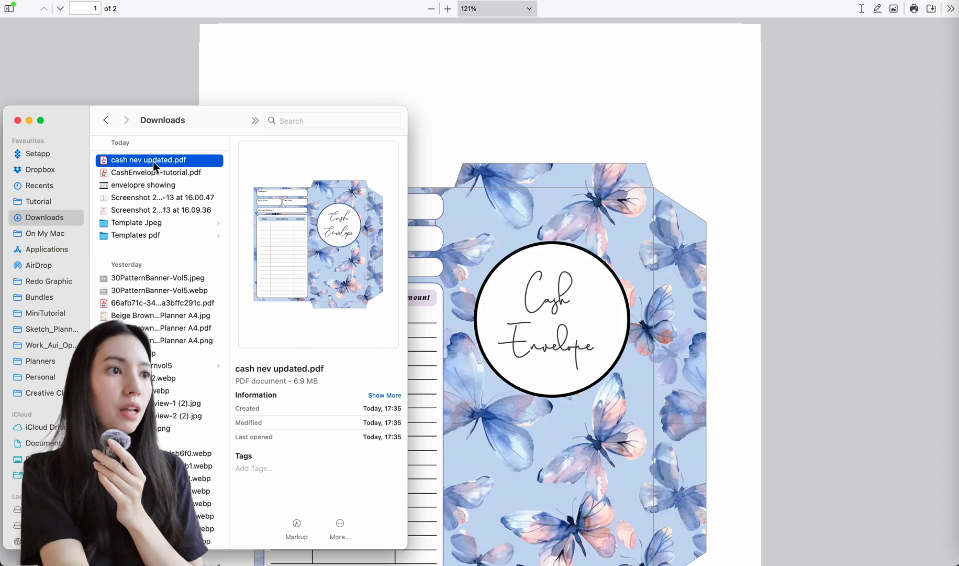
left_click(175, 172)
left_click(154, 162)
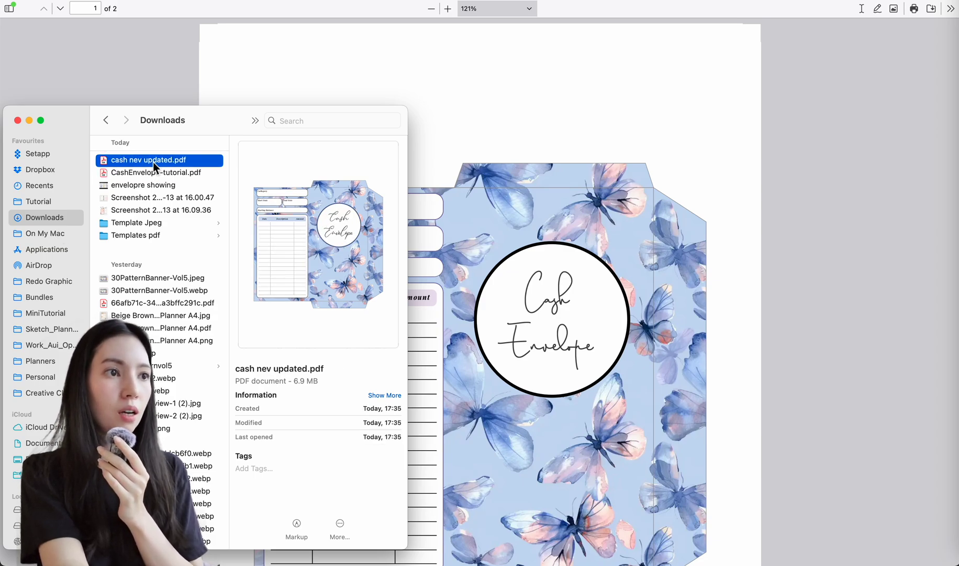
right_click(161, 174)
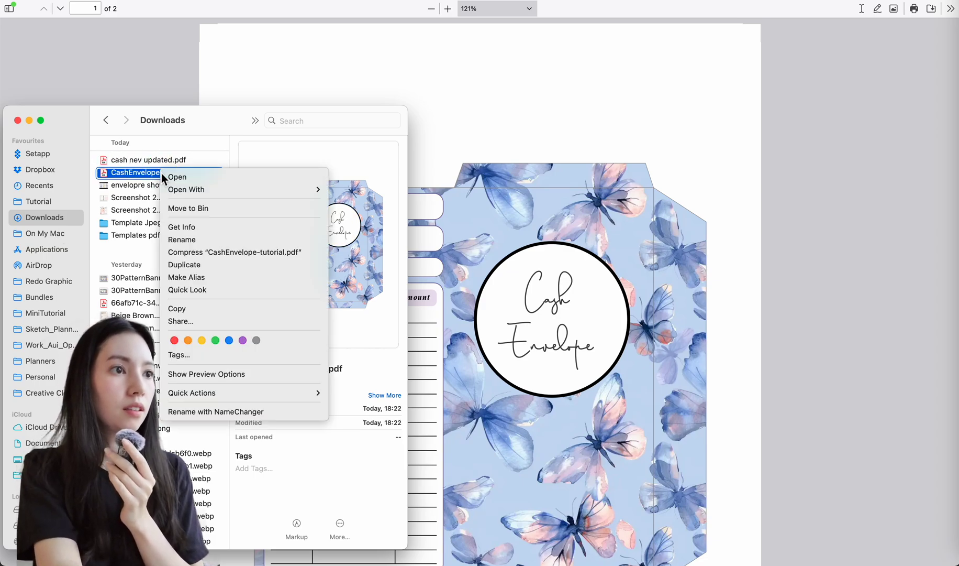
mouse_move(196, 189)
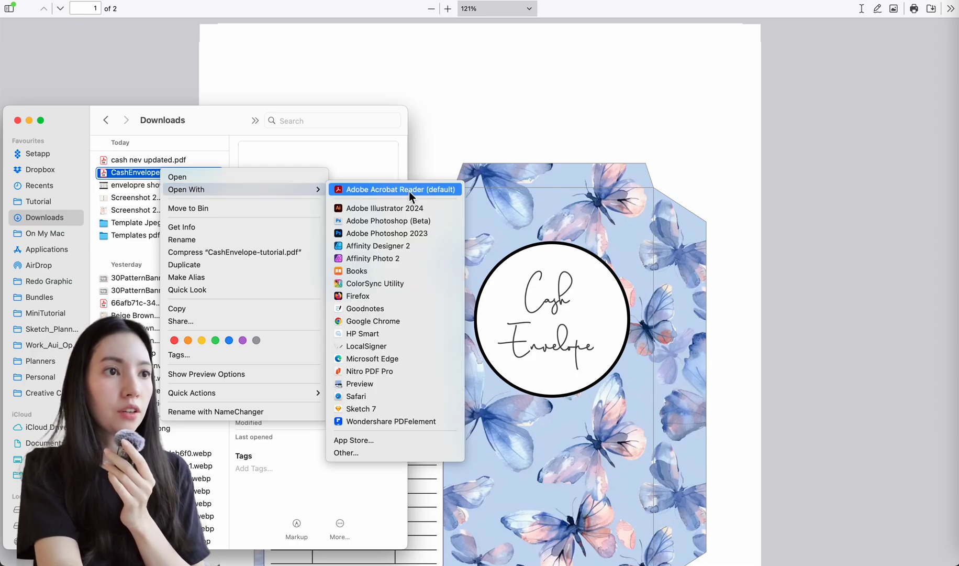
left_click(394, 192)
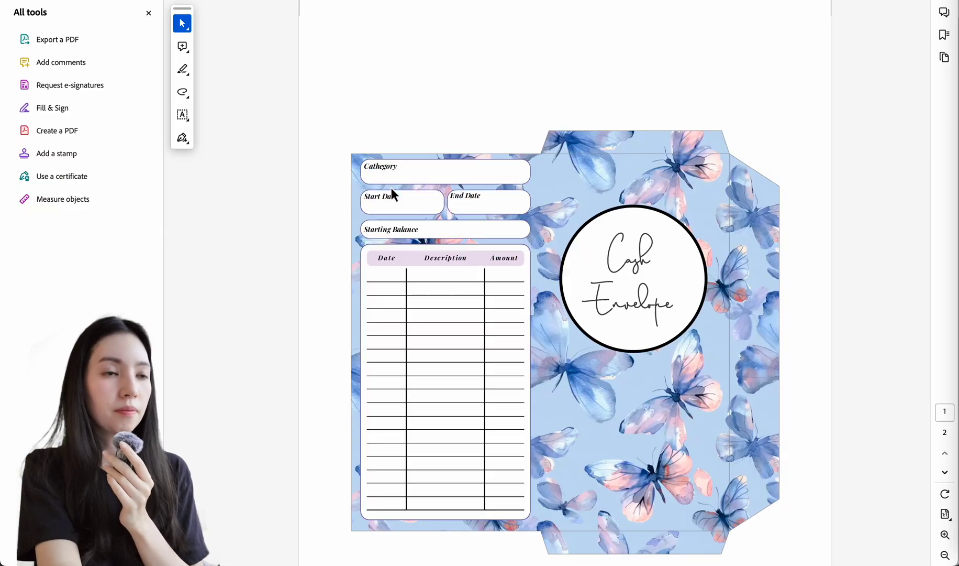
scroll(698, 450, "down", 10)
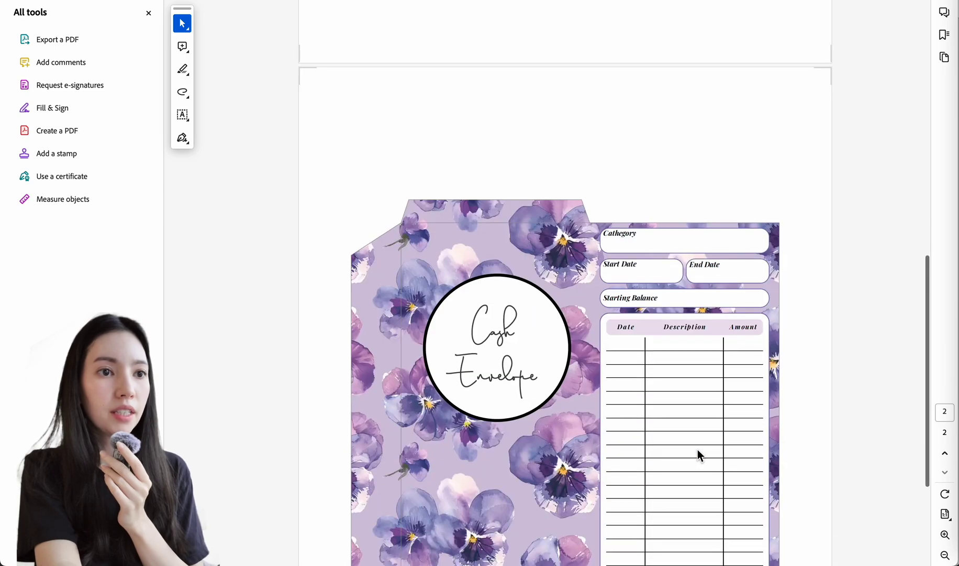
scroll(696, 447, "up", 10)
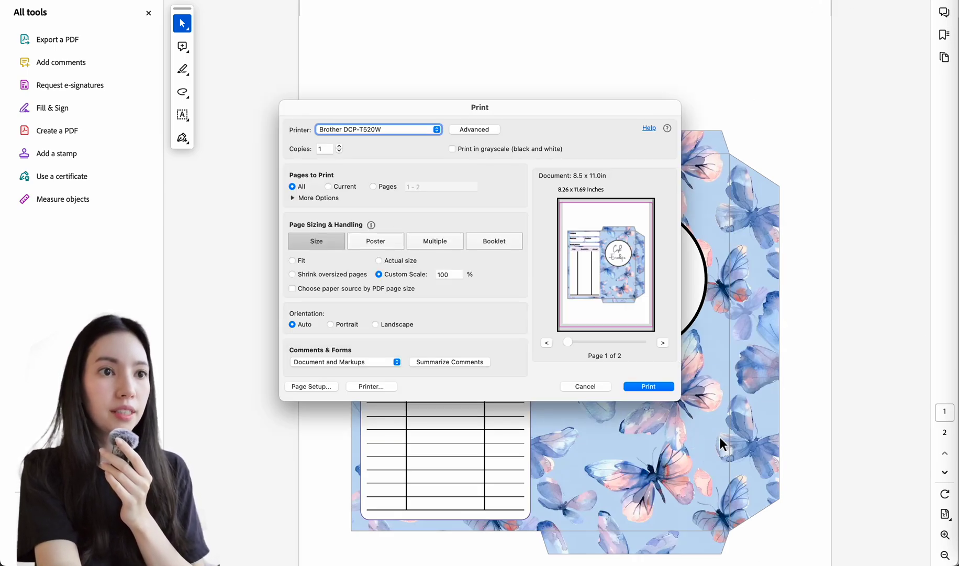
In the print settings for the envelope PDF, set the page sizing to a Custom Scale of 100%.
left_click(401, 289)
left_click(403, 286)
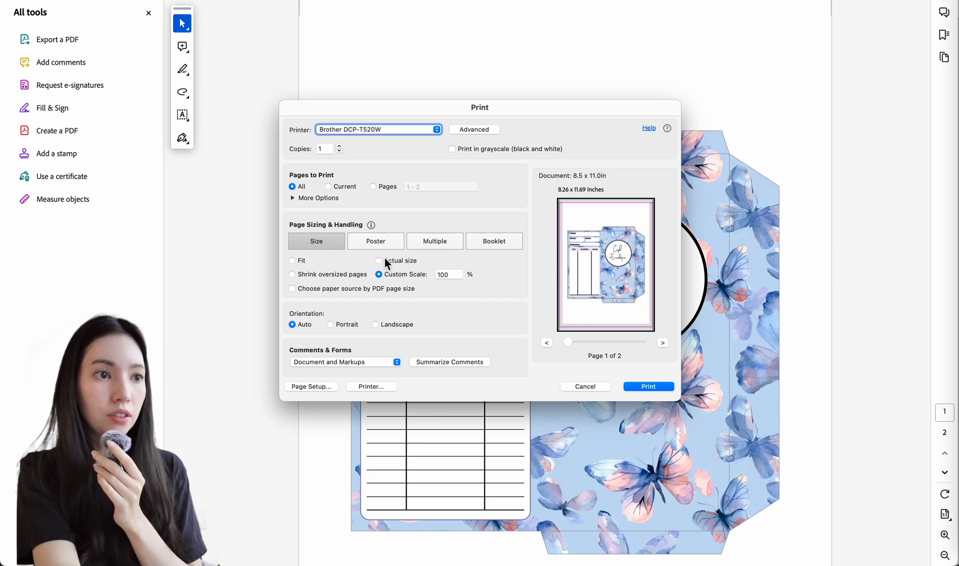
left_click(390, 261)
left_click(392, 274)
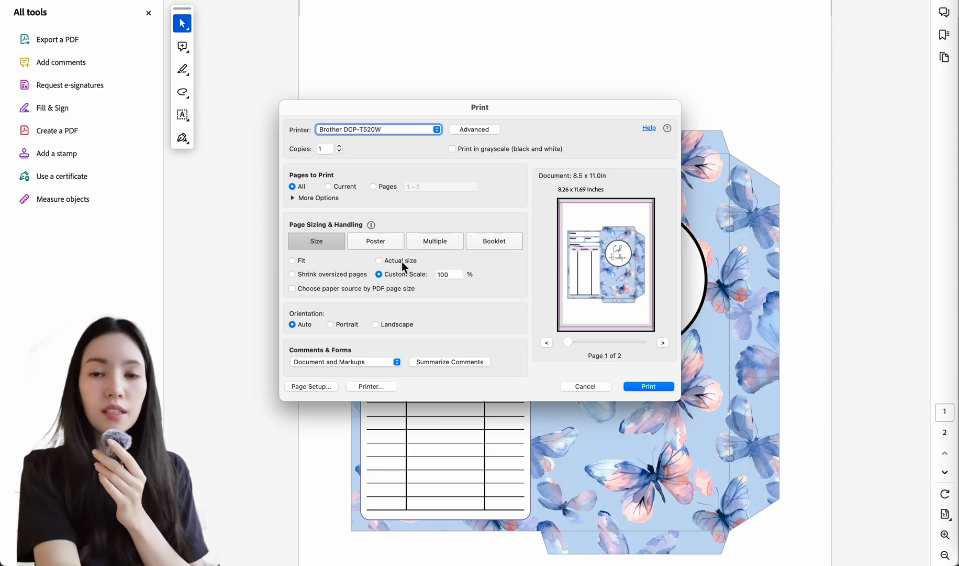